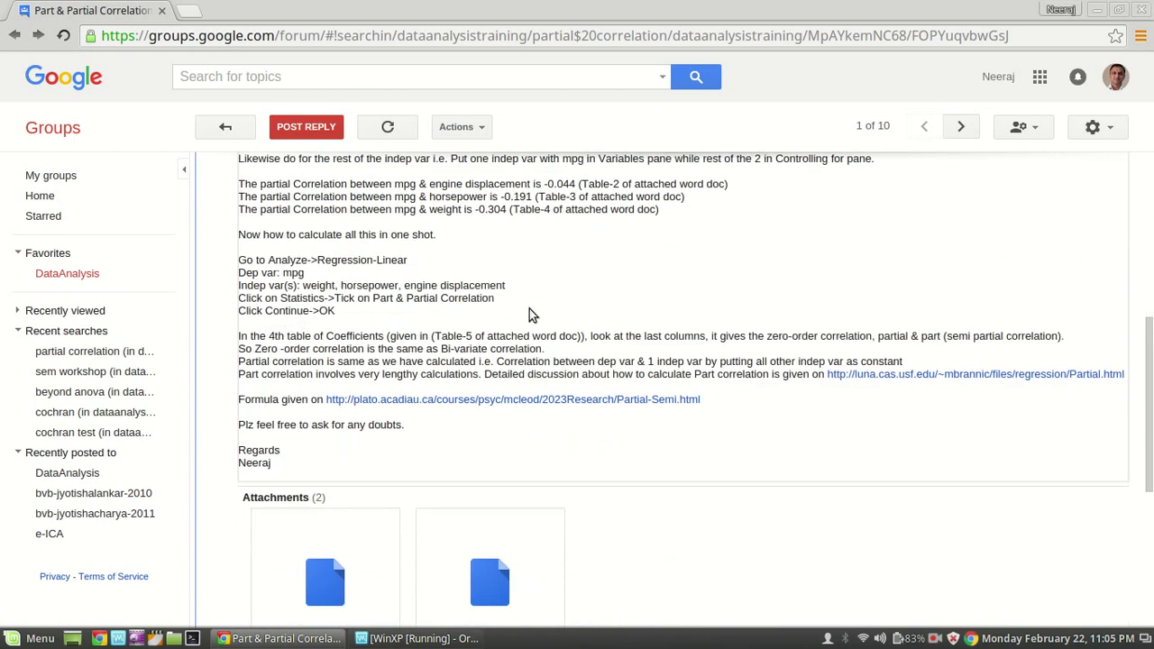
Step: Review the Part & Partial Correlation post with its attachments and switch to the Notepad note in the WinXP virtual machine
{"action": "scroll", "coordinate": [306, 287], "scroll_direction": "down", "scroll_amount": 4}
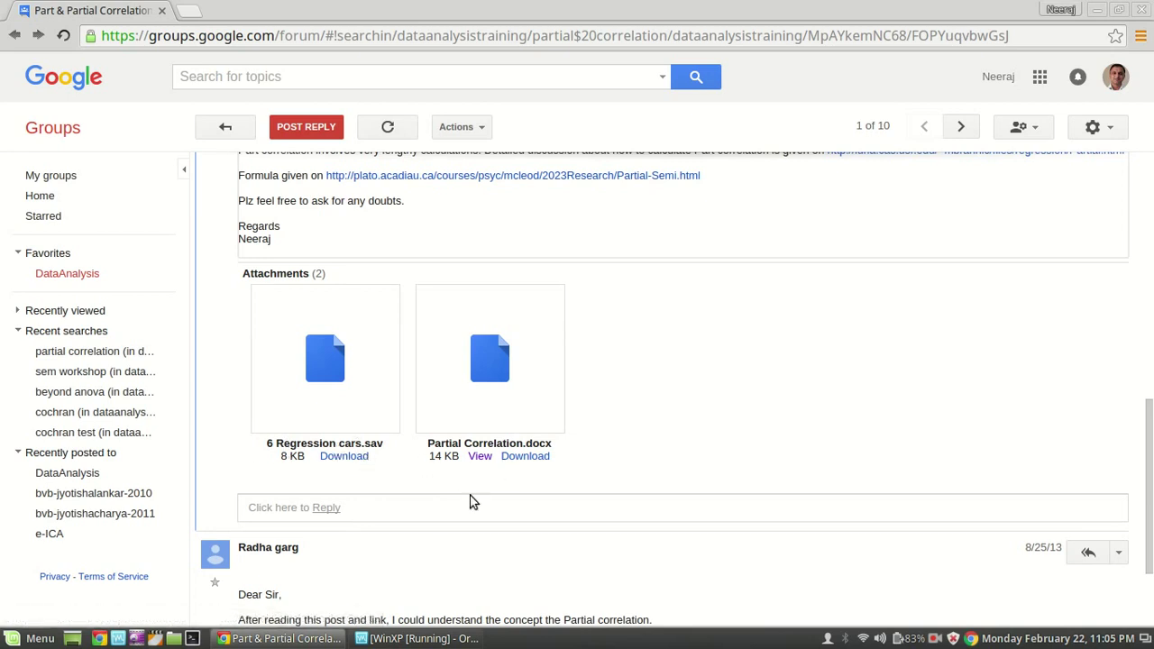
{"action": "scroll", "coordinate": [717, 323], "scroll_direction": "up", "scroll_amount": 10}
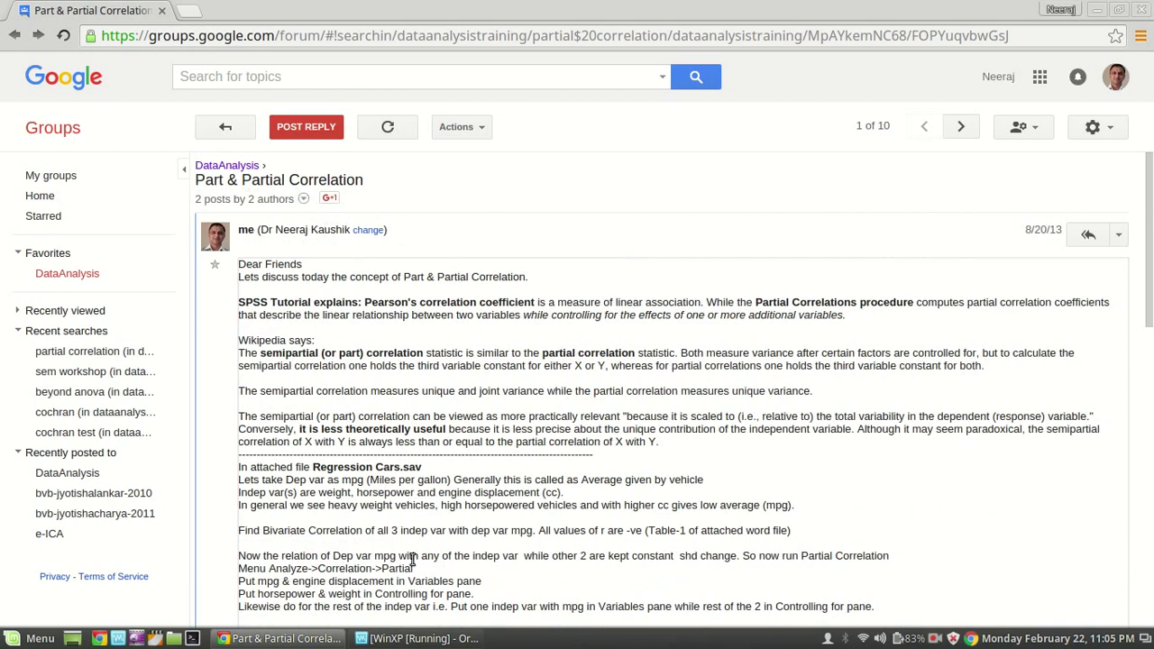
{"action": "left_click", "coordinate": [446, 638]}
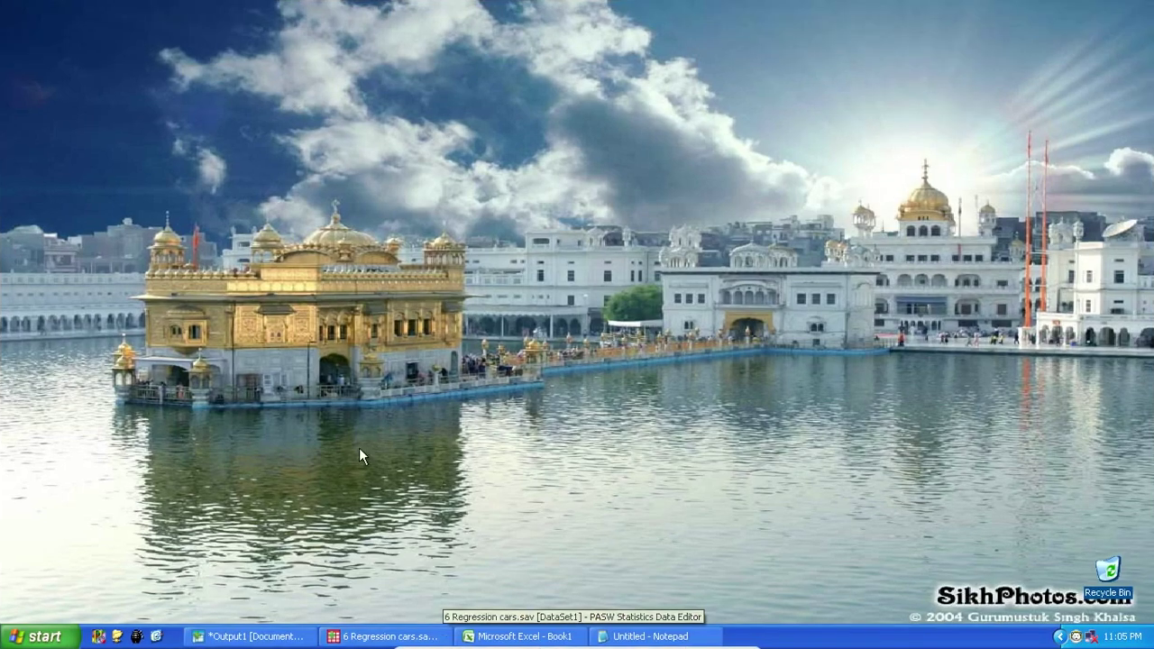
{"action": "left_click", "coordinate": [632, 636]}
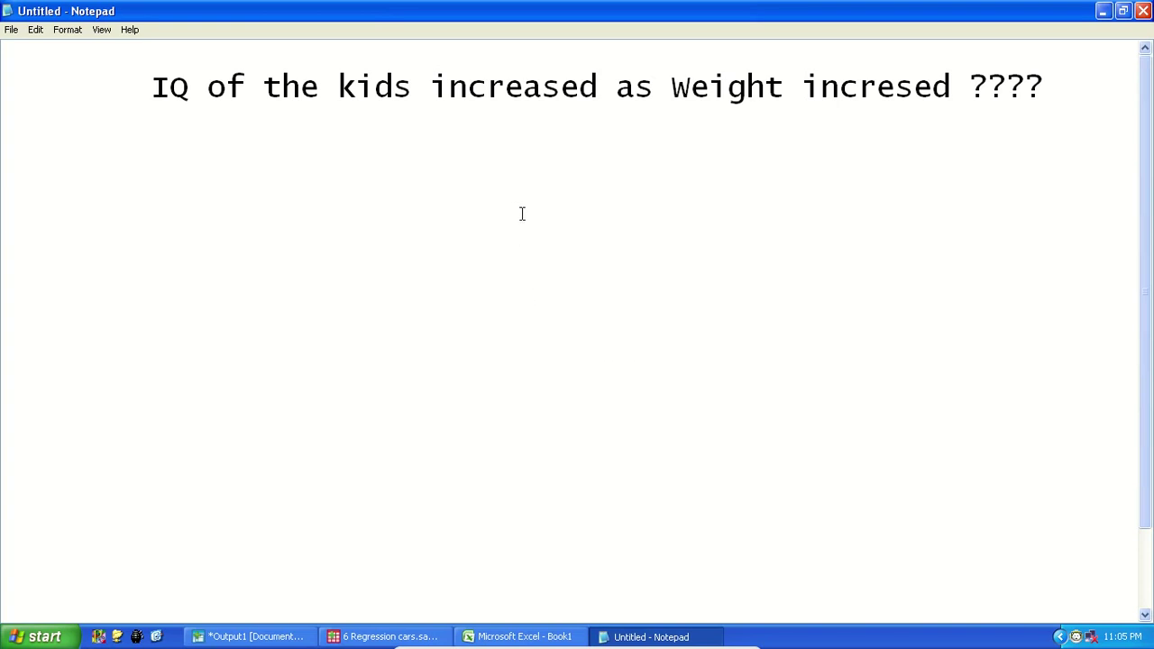
Step: Remove blank lines below the IQ and weight statement to bring "Both were influenced by Age" closer to it
{"action": "left_click", "coordinate": [1087, 88]}
{"action": "key", "text": "Delete"}
{"action": "key", "text": "Delete"}
{"action": "key", "text": "Delete"}
{"action": "key", "text": "Delete"}
{"action": "key", "text": "Delete"}
{"action": "key", "text": "Delete"}
{"action": "key", "text": "Delete"}
{"action": "key", "text": "Delete"}
{"action": "key", "text": "Delete"}
{"action": "key", "text": "Delete"}
{"action": "key", "text": "Delete"}
{"action": "key", "text": "Delete"}
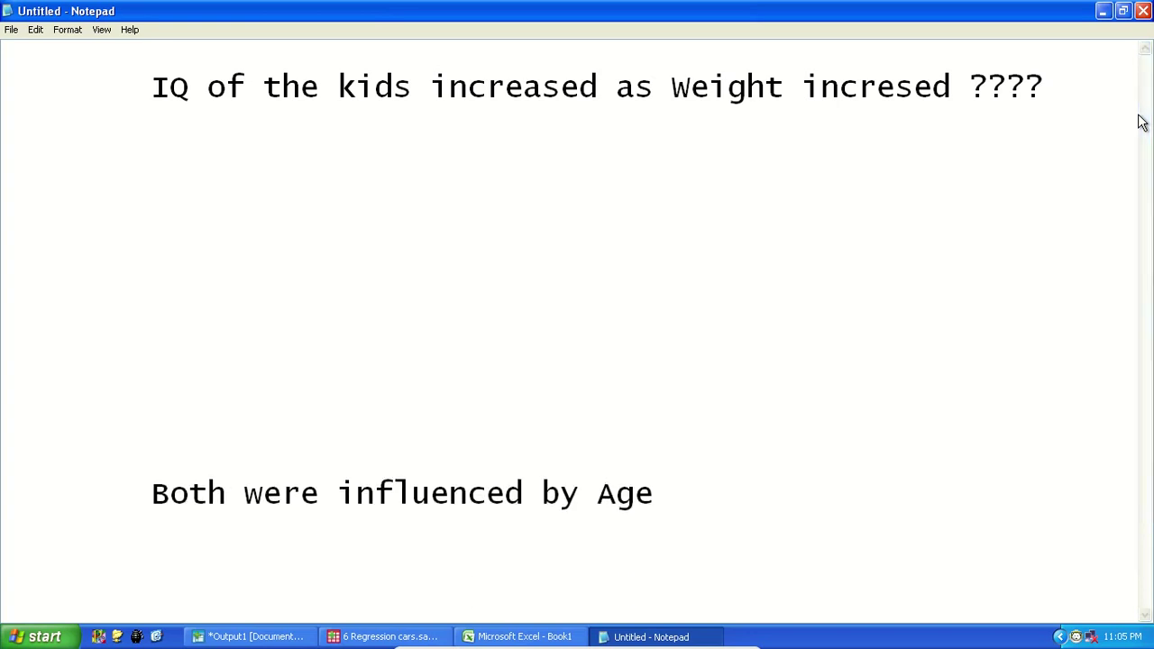
{"action": "key", "text": "Delete"}
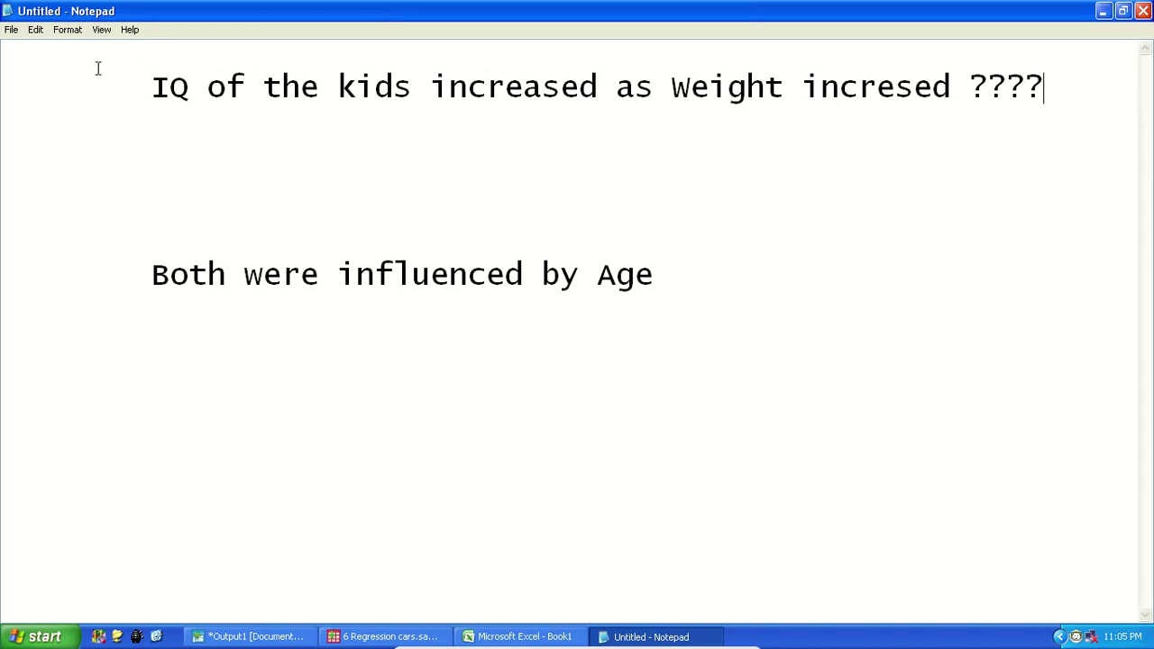
Step: Highlight the statement about kids' IQ and weight, and close the Notepad note without saving
{"action": "left_click_drag", "start_coordinate": [140, 81], "coordinate": [806, 88]}
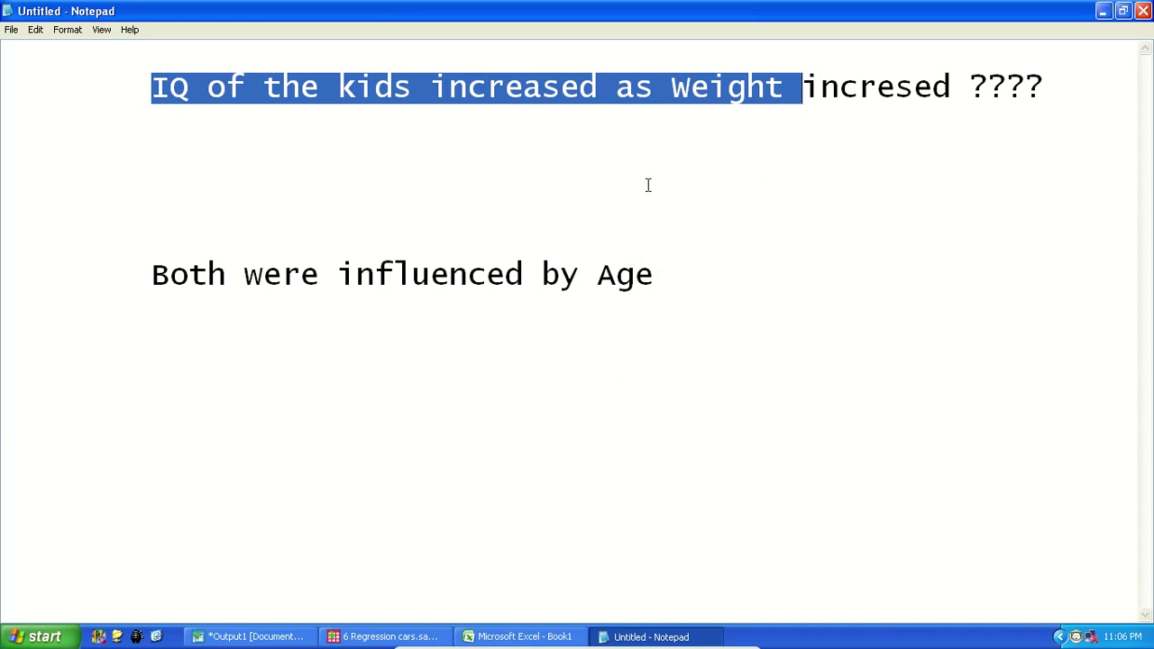
{"action": "left_click", "coordinate": [498, 223]}
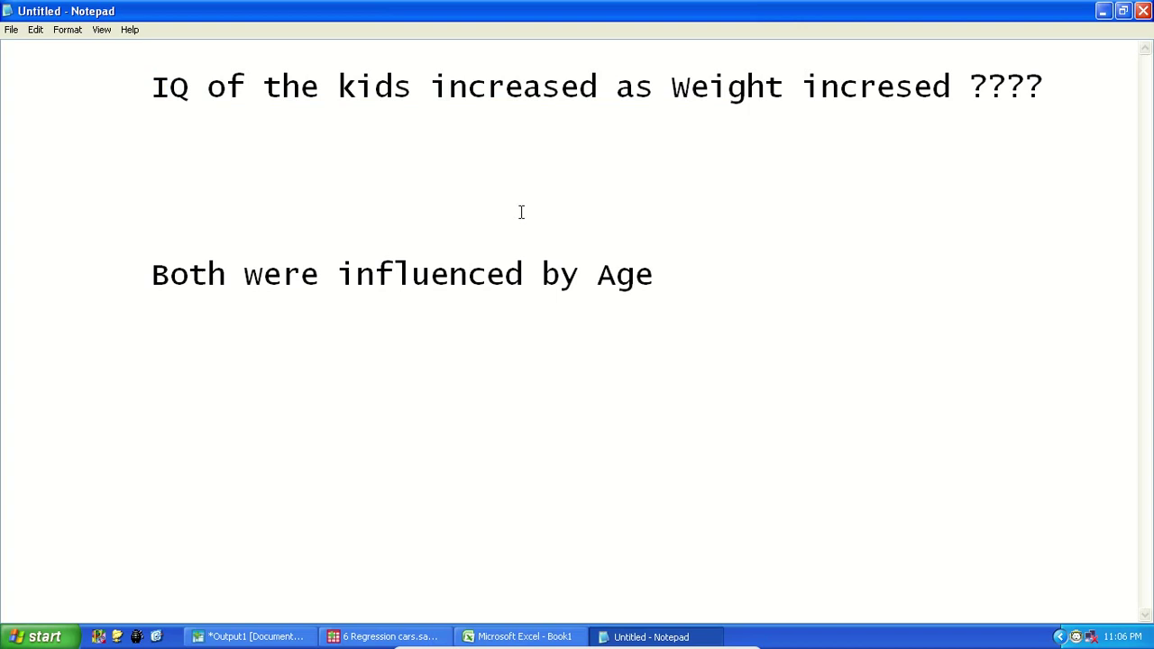
{"action": "left_click", "coordinate": [631, 286]}
{"action": "left_click", "coordinate": [1143, 11]}
{"action": "left_click", "coordinate": [581, 373]}
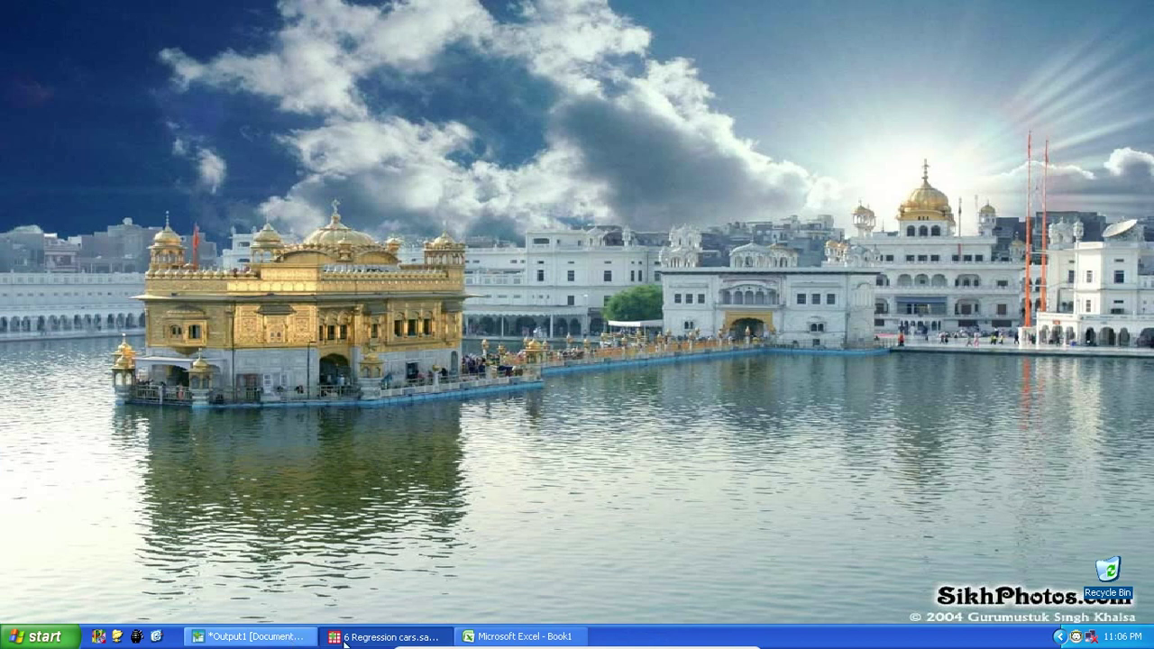
Step: Switch to the 6 Regression cars.sav data editor and undo the accidental overwrite of the first mpg value
{"action": "left_click", "coordinate": [377, 637]}
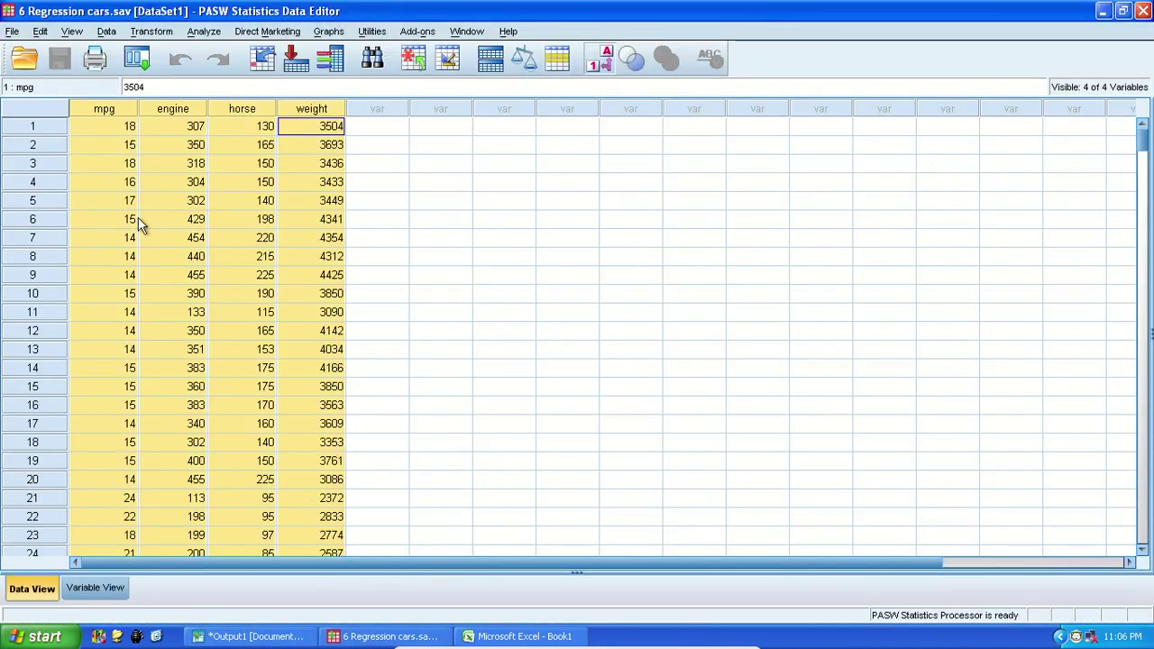
{"action": "left_click", "coordinate": [119, 129]}
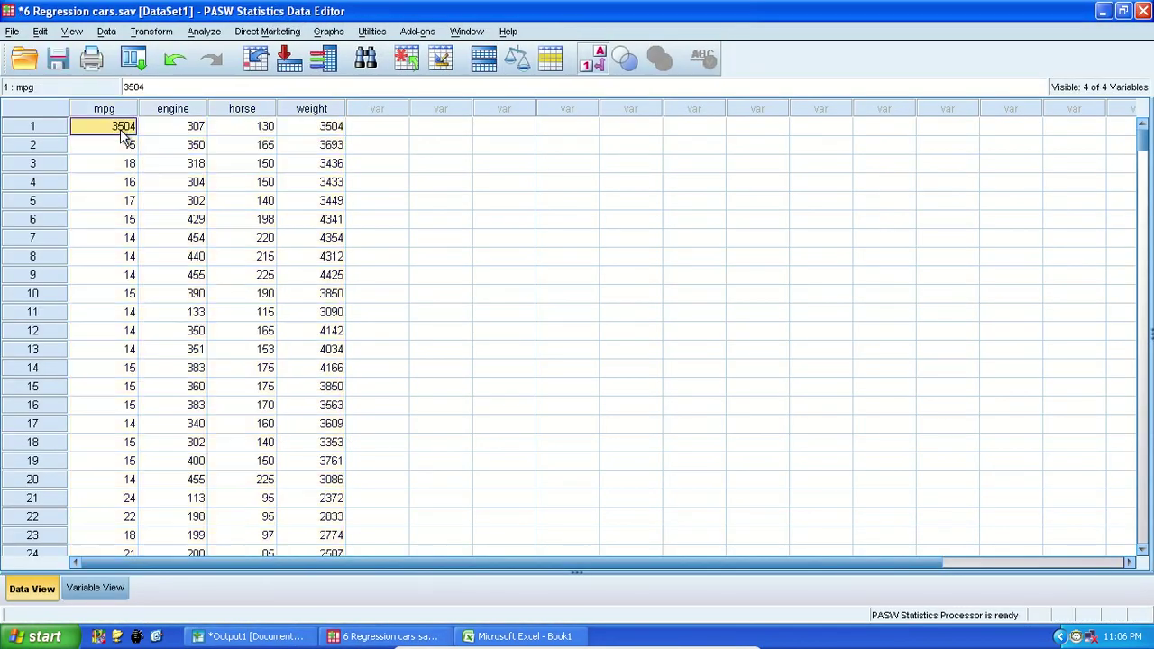
{"action": "left_click", "coordinate": [147, 186]}
{"action": "key", "text": "ctrl+z"}
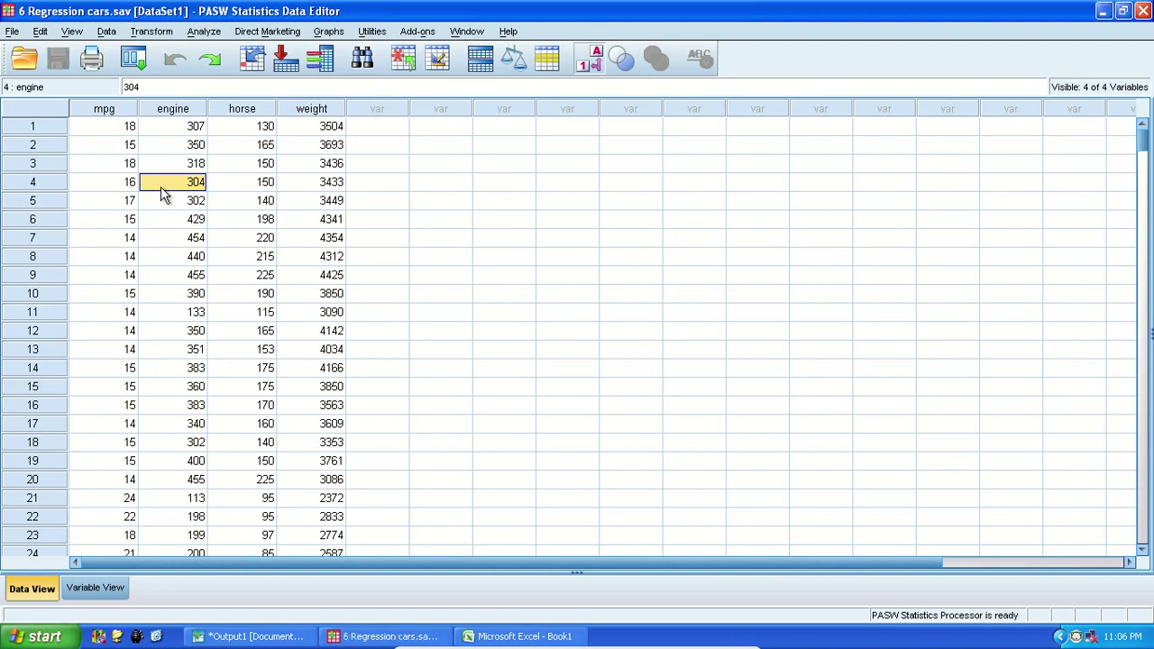
Step: Examine how mpg relates to horse and weight using the values in the first data row
{"action": "left_click", "coordinate": [117, 131]}
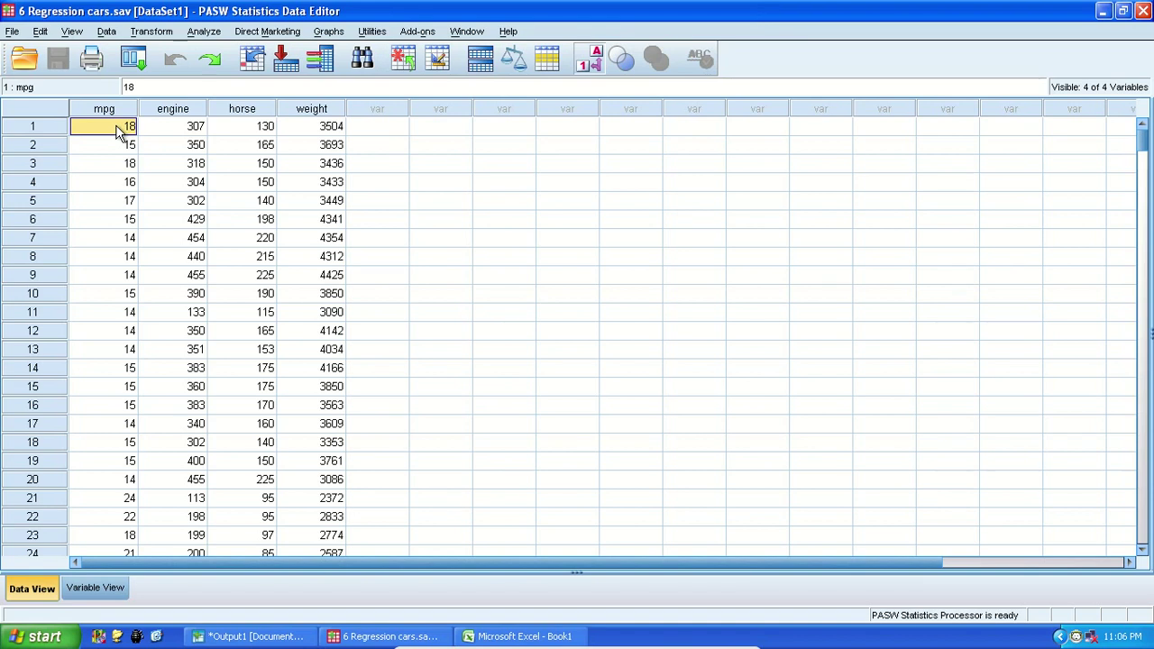
{"action": "left_click", "coordinate": [257, 132]}
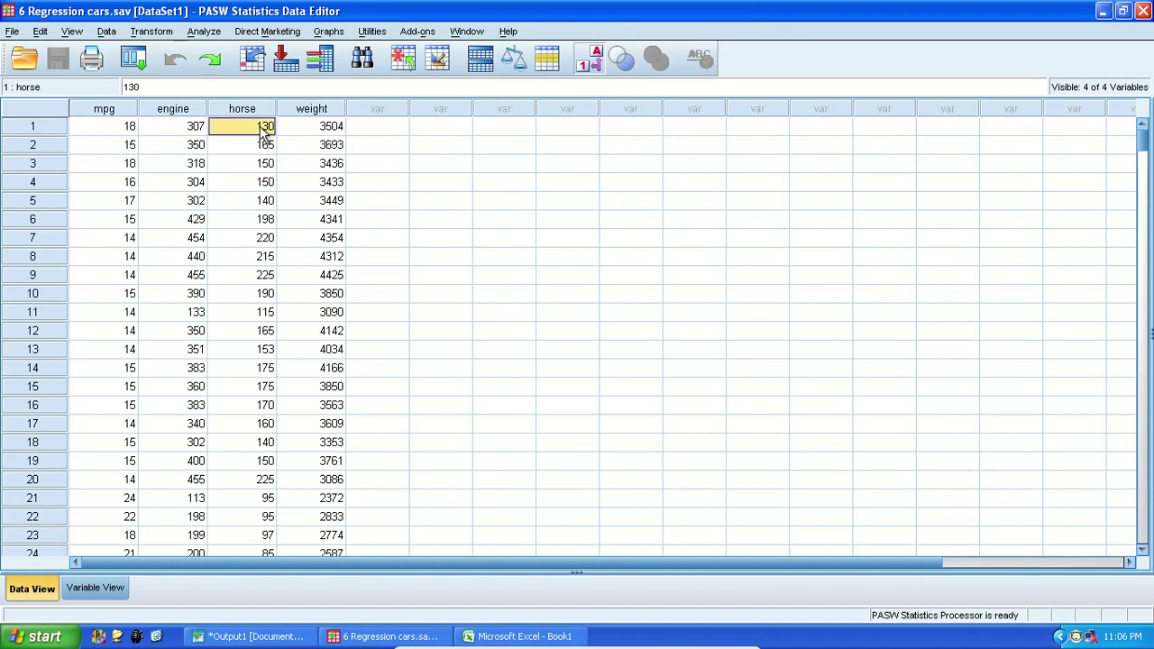
{"action": "left_click", "coordinate": [334, 130]}
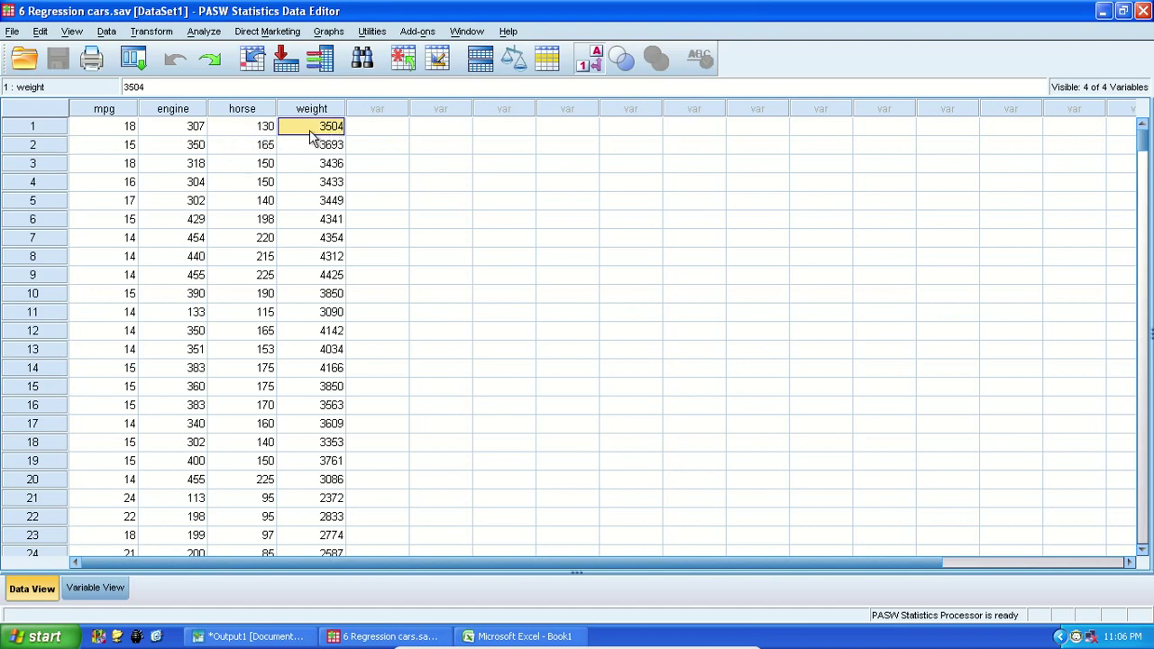
{"action": "left_click", "coordinate": [124, 130]}
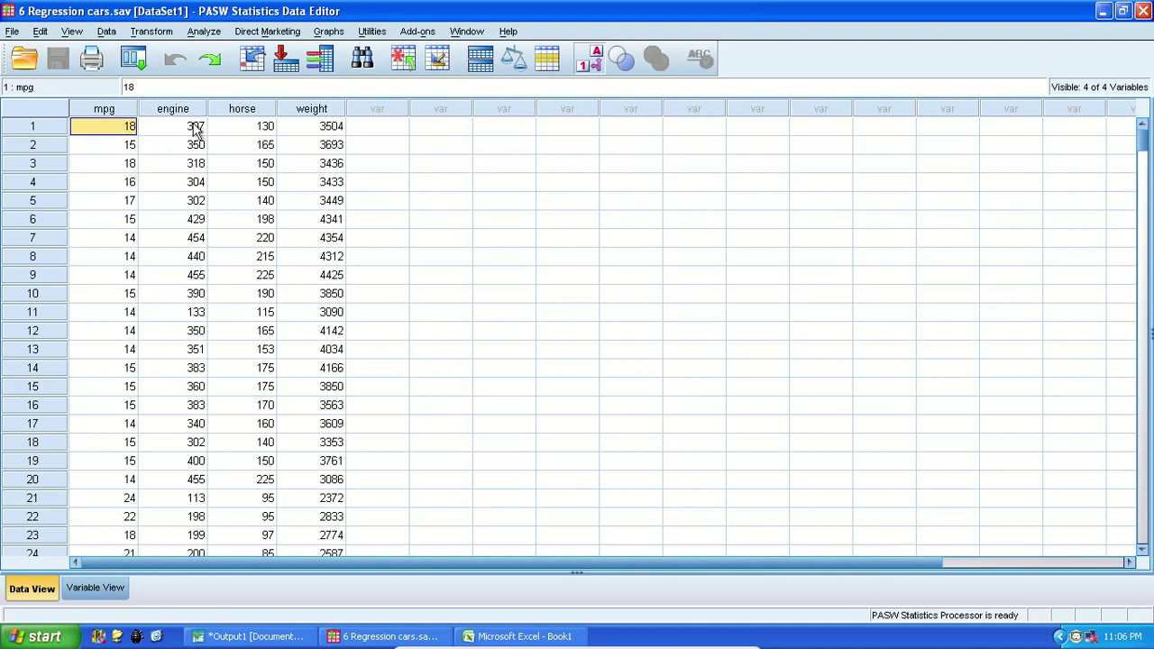
{"action": "left_click", "coordinate": [305, 130]}
{"action": "left_click", "coordinate": [111, 129]}
{"action": "left_click", "coordinate": [259, 131]}
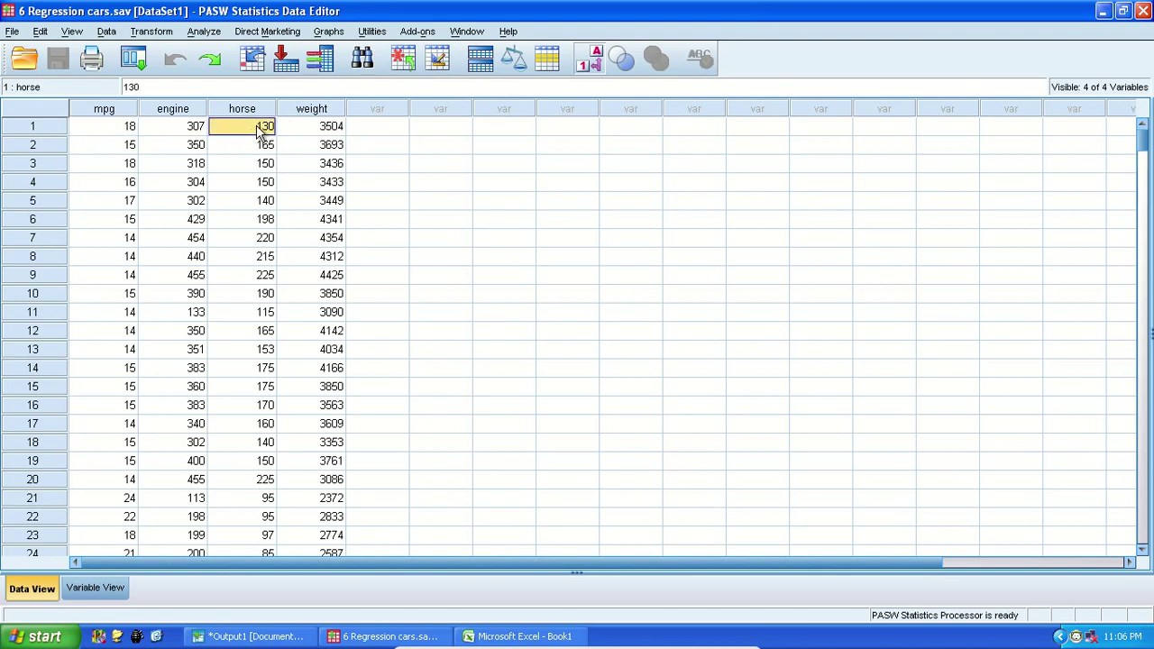
{"action": "left_click", "coordinate": [335, 131]}
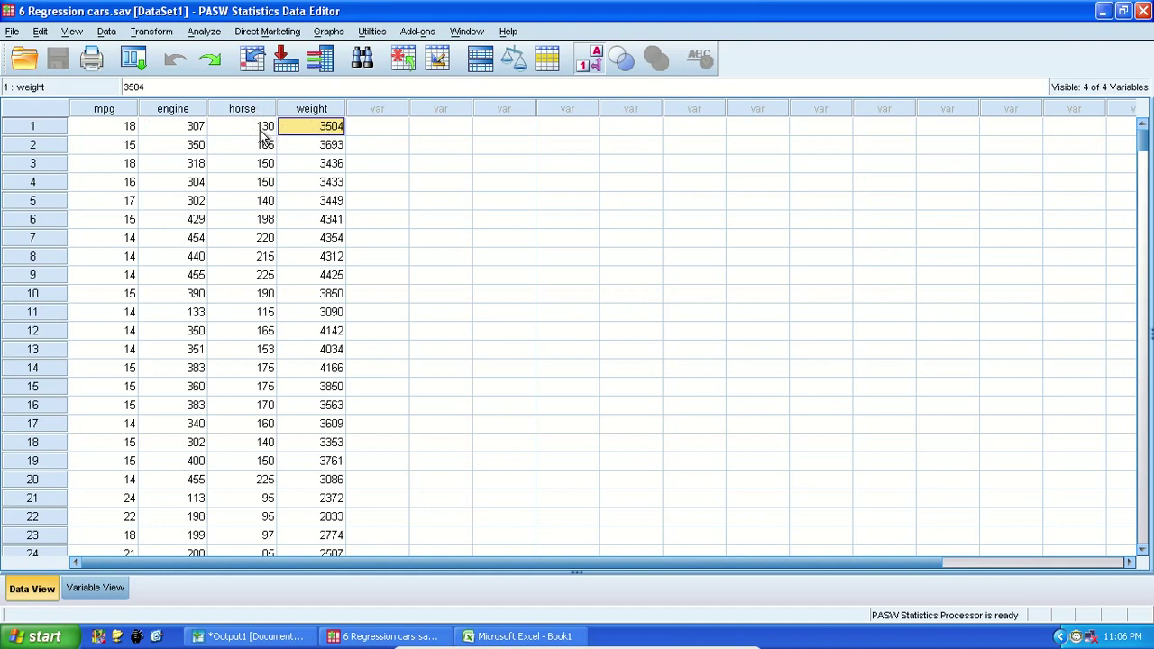
{"action": "left_click", "coordinate": [124, 129]}
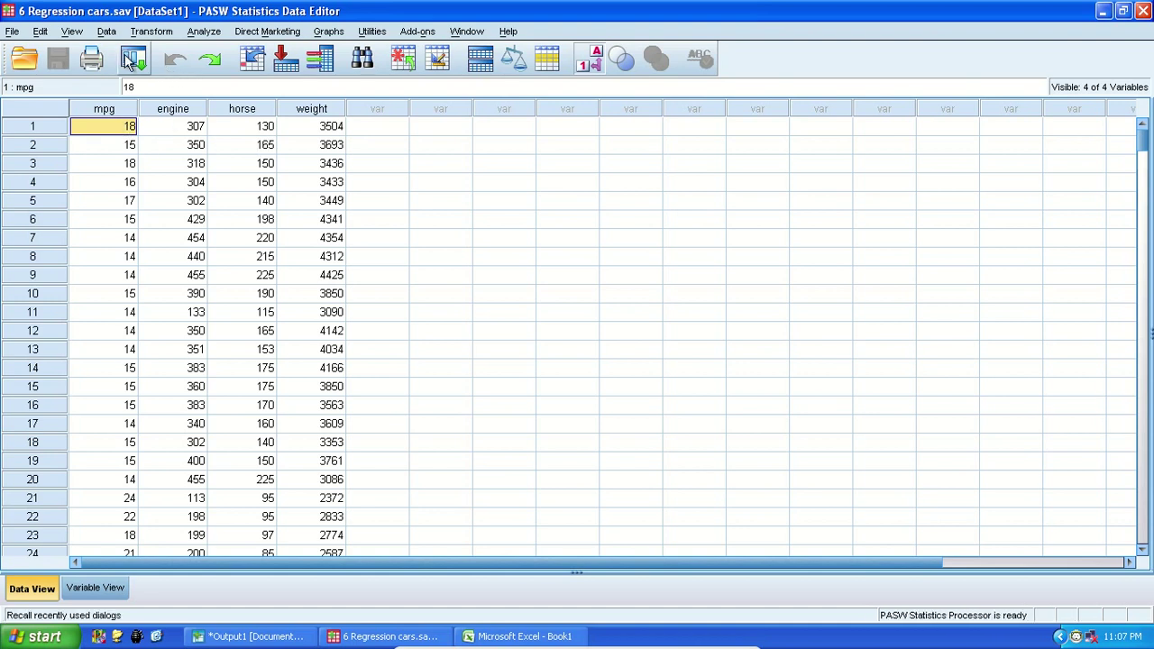
{"action": "left_click", "coordinate": [206, 34]}
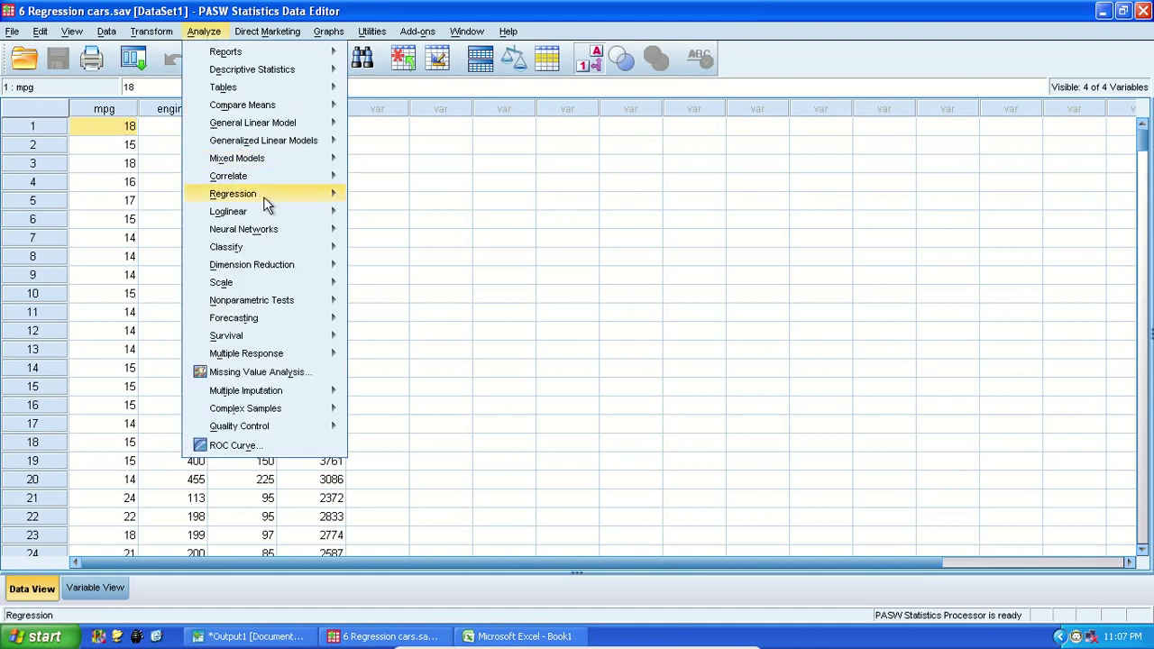
{"action": "mouse_move", "coordinate": [267, 185]}
{"action": "left_click", "coordinate": [424, 179]}
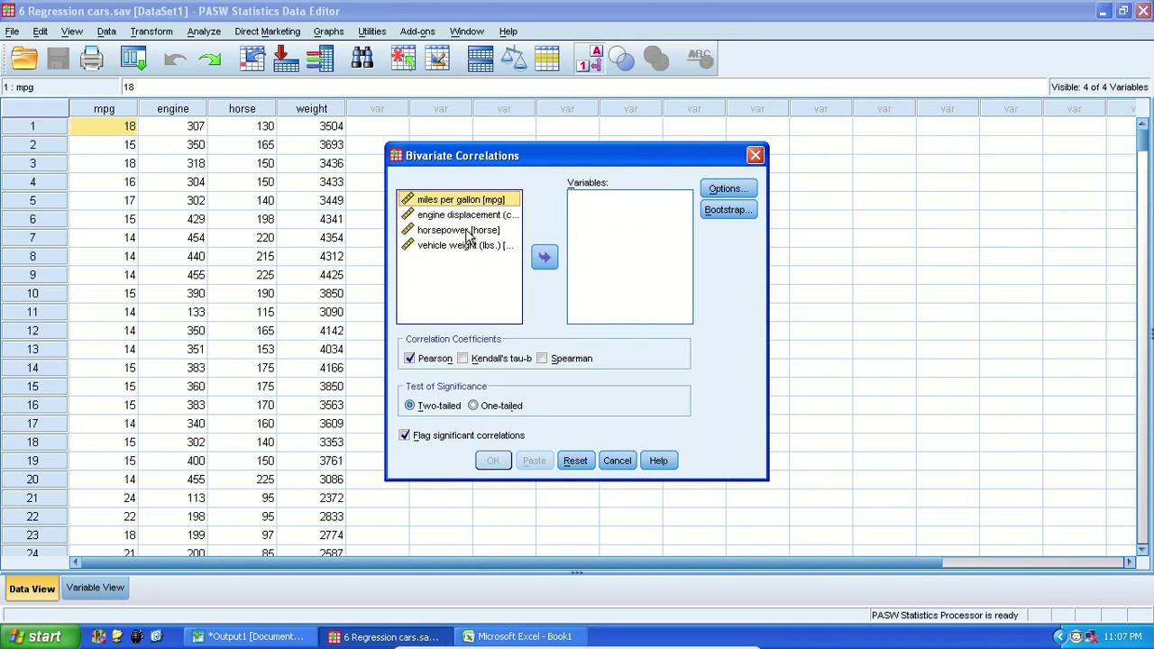
{"action": "key", "text": "Escape"}
Step: Clear the engine variable from the dataset
{"action": "right_click", "coordinate": [182, 109]}
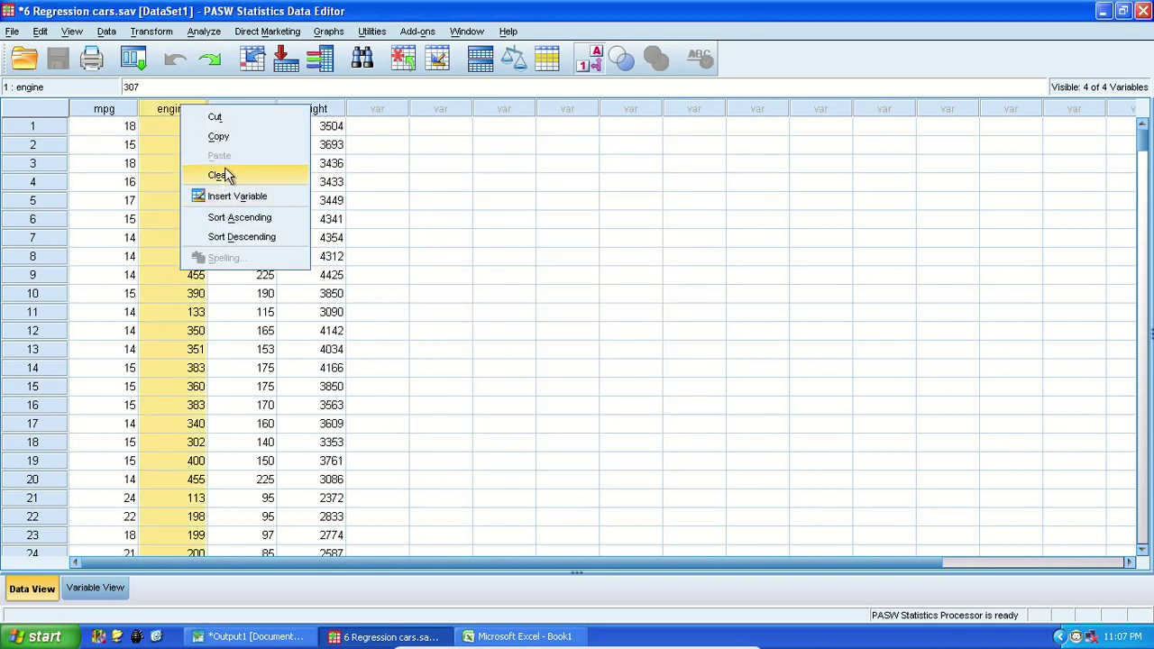
{"action": "left_click", "coordinate": [226, 175]}
Step: Run a two-tailed Pearson bivariate correlation of miles per gallon, horsepower and vehicle weight without flagging significant correlations
{"action": "left_click", "coordinate": [204, 31]}
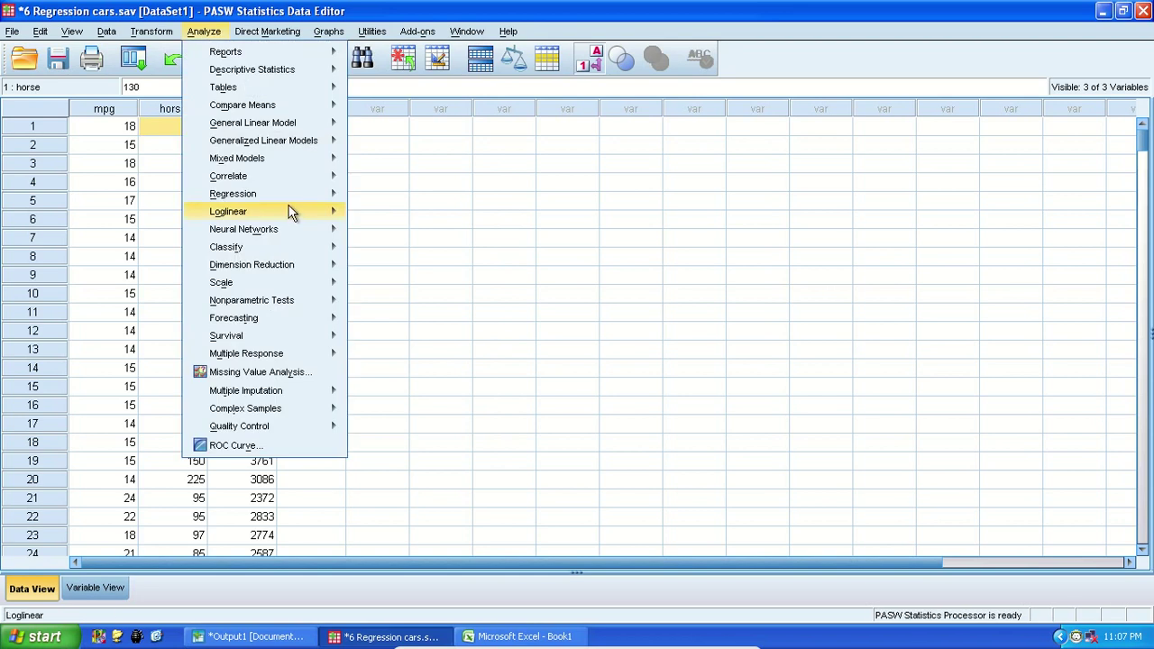
{"action": "mouse_move", "coordinate": [283, 175]}
{"action": "left_click", "coordinate": [370, 176]}
{"action": "left_click_drag", "start_coordinate": [398, 203], "coordinate": [455, 229]}
{"action": "left_click", "coordinate": [545, 258]}
{"action": "left_click", "coordinate": [491, 436]}
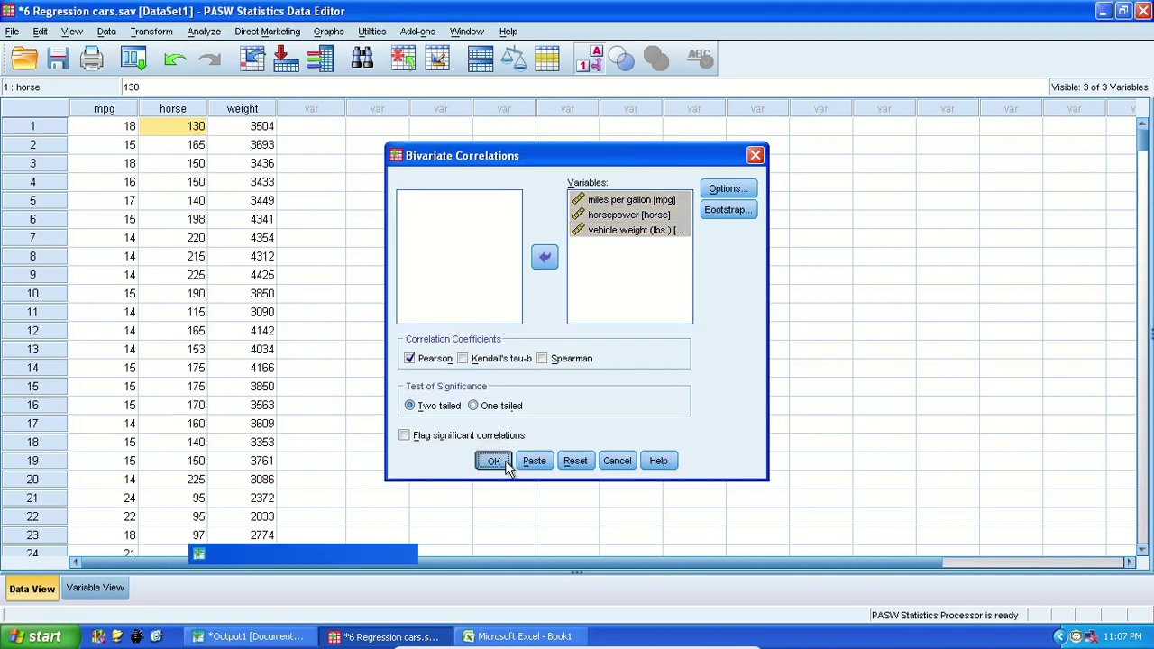
{"action": "left_click", "coordinate": [496, 461]}
Step: Examine the Correlations table for miles per gallon, horsepower and vehicle weight, and maximize the output viewer
{"action": "left_click_drag", "start_coordinate": [944, 285], "coordinate": [945, 388]}
{"action": "left_click", "coordinate": [627, 357]}
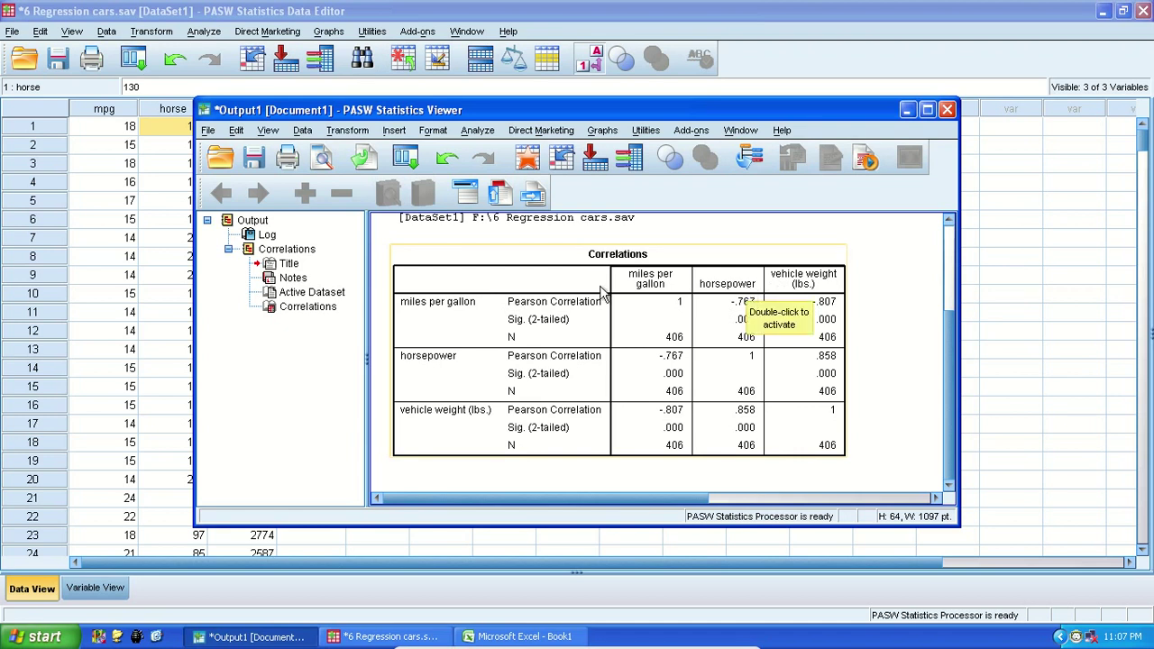
{"action": "left_click", "coordinate": [730, 305]}
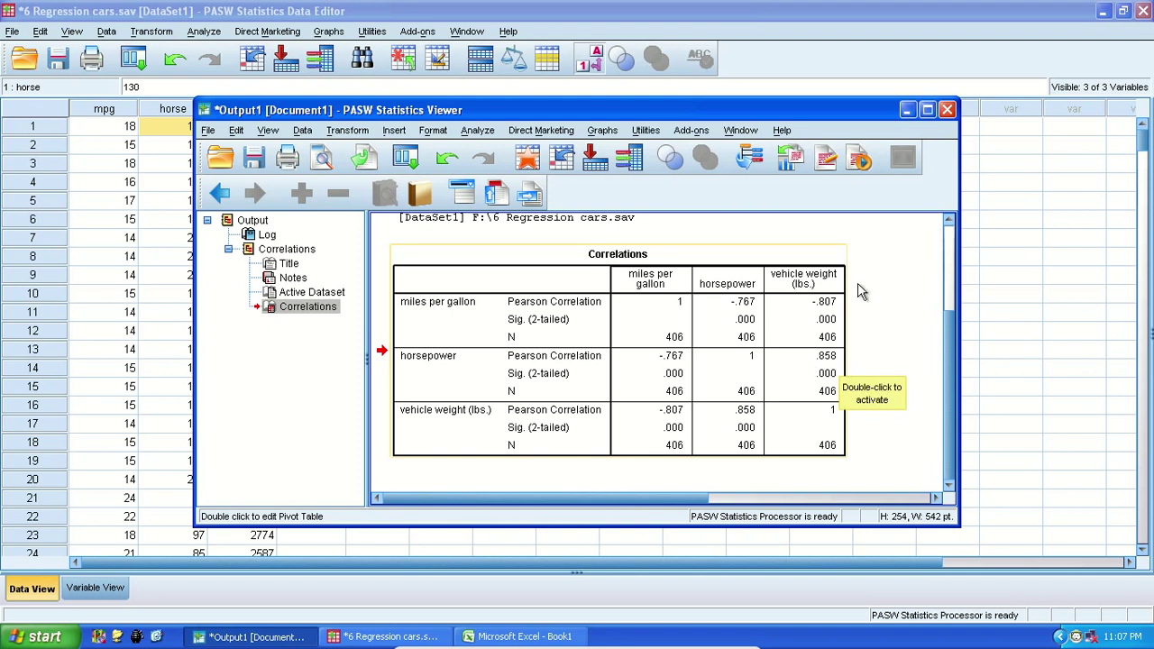
{"action": "left_click", "coordinate": [795, 367]}
{"action": "left_click", "coordinate": [927, 110]}
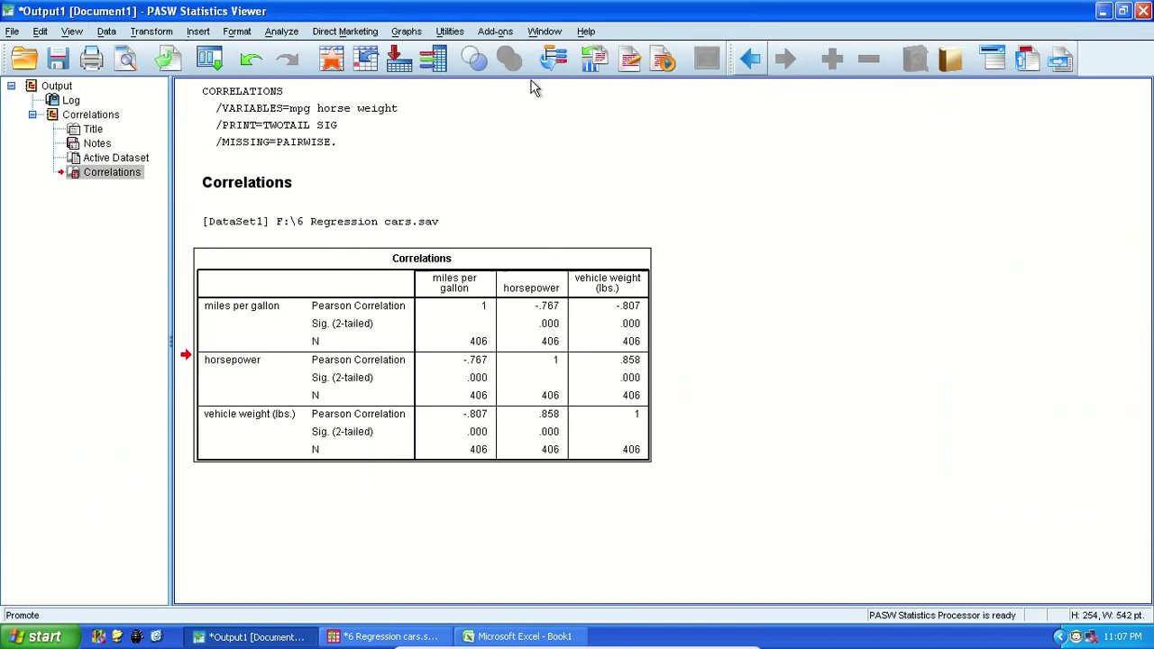
Step: Collapse the Correlations results in the output outline and delete the CORRELATIONS syntax log
{"action": "left_click", "coordinate": [33, 114]}
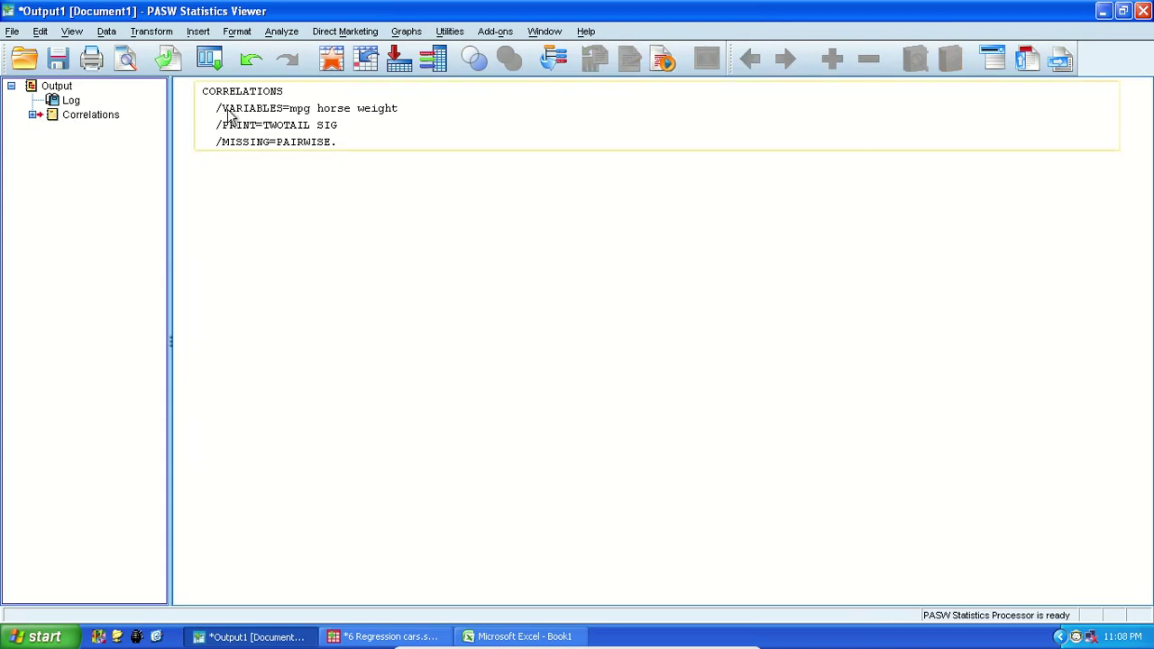
{"action": "left_click", "coordinate": [226, 117]}
{"action": "key", "text": "Delete"}
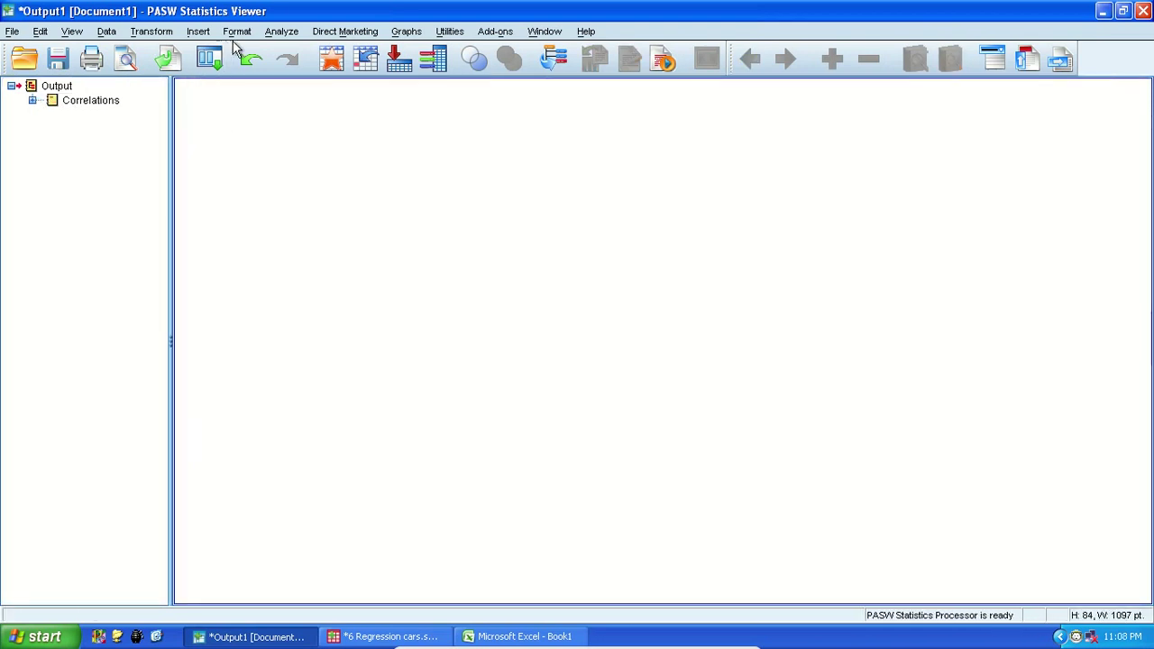
Step: Set up a linear regression with miles per gallon as dependent and horsepower and vehicle weight as independent variables
{"action": "left_click", "coordinate": [281, 31]}
{"action": "mouse_move", "coordinate": [375, 198]}
{"action": "left_click", "coordinate": [519, 200]}
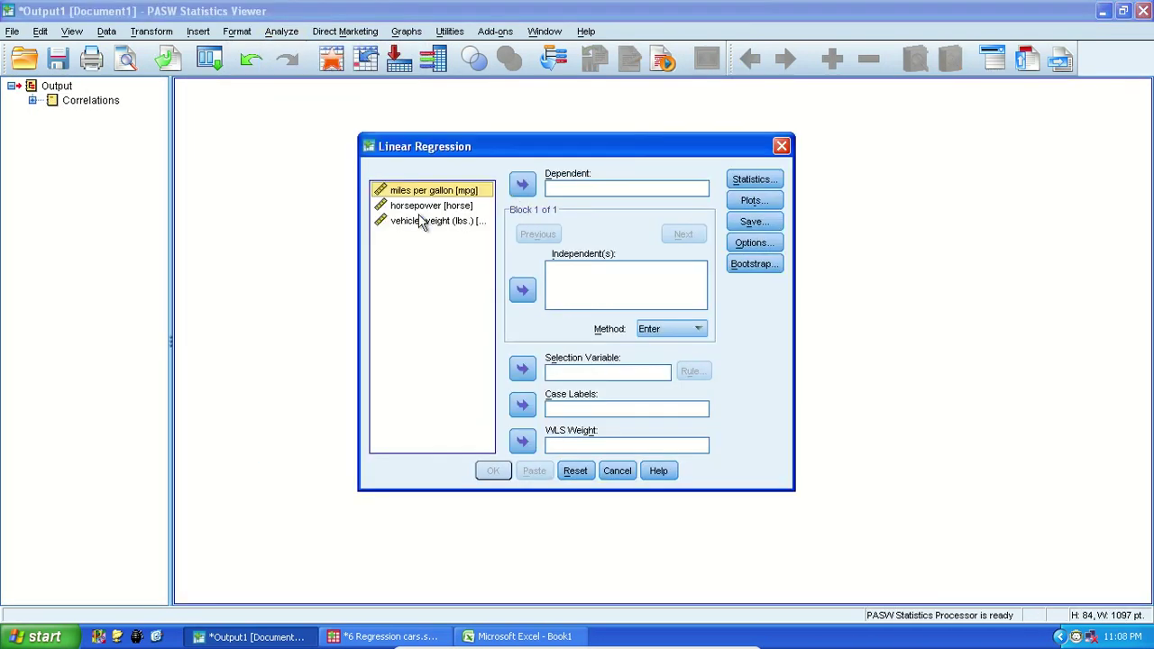
{"action": "left_click", "coordinate": [523, 184]}
{"action": "left_click", "coordinate": [455, 191]}
{"action": "left_click", "coordinate": [455, 206], "text": "shift"}
{"action": "left_click", "coordinate": [523, 289]}
Step: Add part and partial correlations to the regression statistics and run the analysis
{"action": "left_click", "coordinate": [755, 179]}
{"action": "left_click", "coordinate": [579, 273]}
{"action": "left_click", "coordinate": [526, 427]}
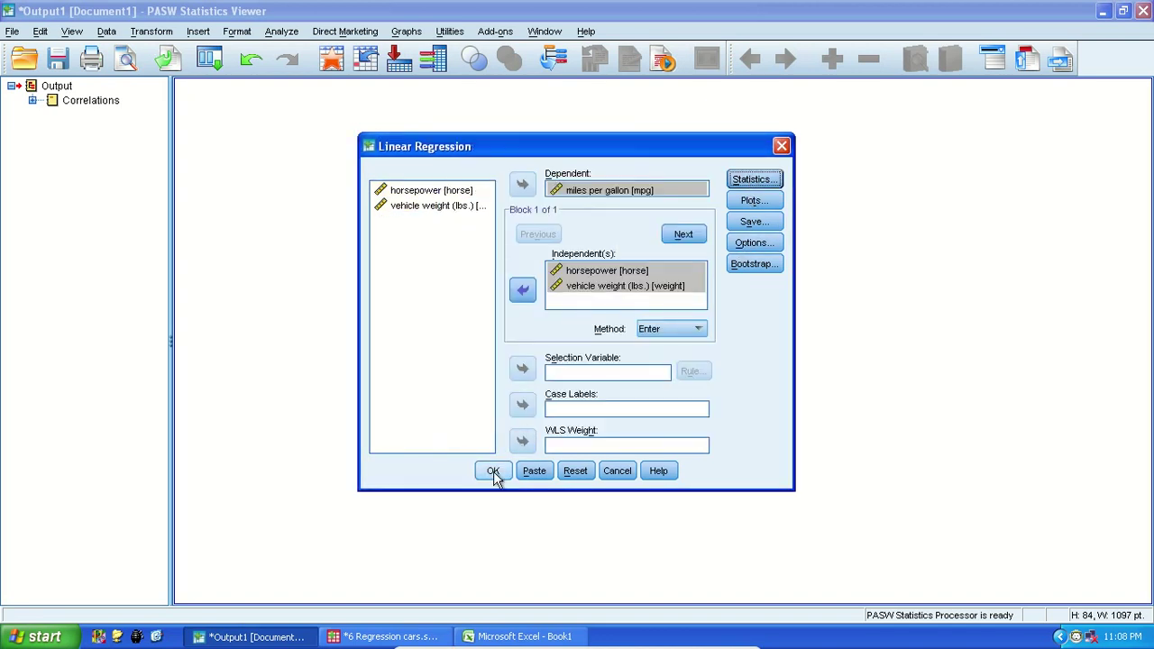
{"action": "left_click", "coordinate": [488, 476]}
Step: Delete the regression log, dataset line, Variables Entered/Removed, Model Summary and ANOVA tables, and select the remaining Coefficients table
{"action": "left_click", "coordinate": [387, 194]}
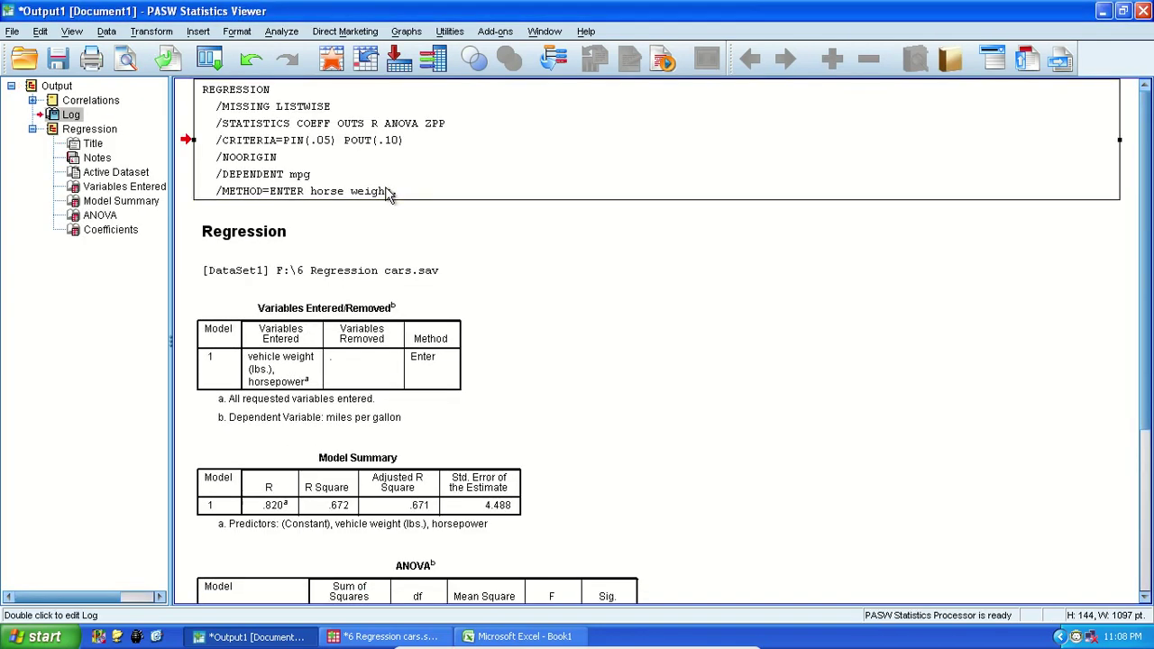
{"action": "key", "text": "Delete"}
{"action": "left_click", "coordinate": [386, 191]}
{"action": "key", "text": "Delete"}
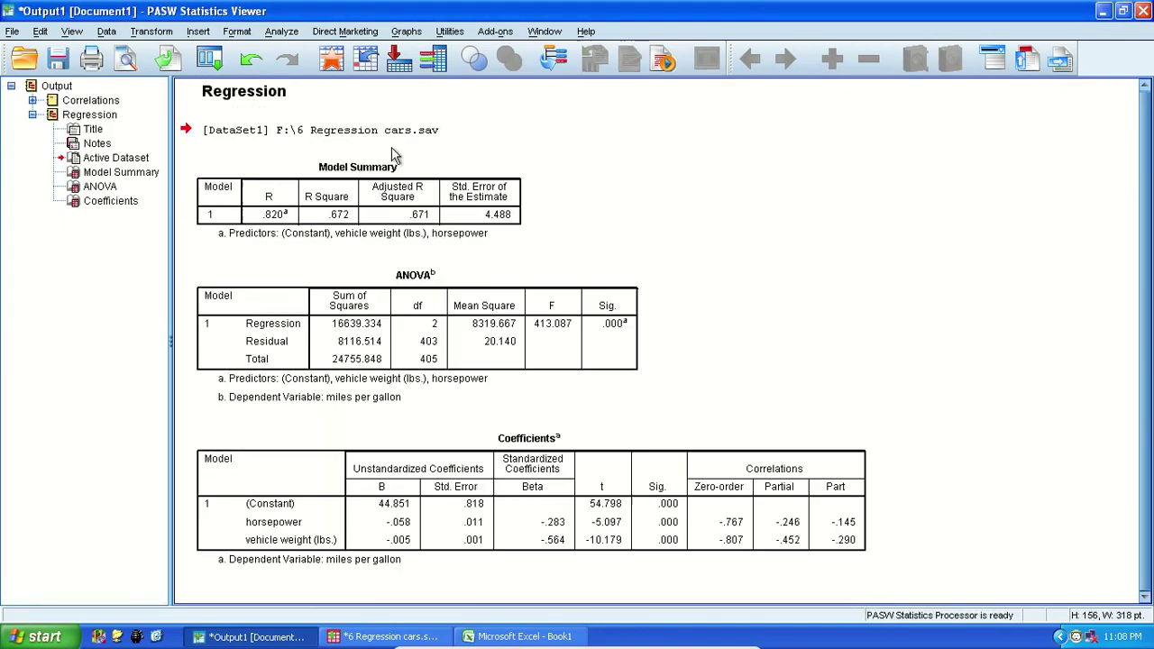
{"action": "key", "text": "Delete"}
{"action": "left_click", "coordinate": [397, 158]}
{"action": "key", "text": "Delete"}
{"action": "left_click", "coordinate": [456, 212]}
{"action": "key", "text": "Delete"}
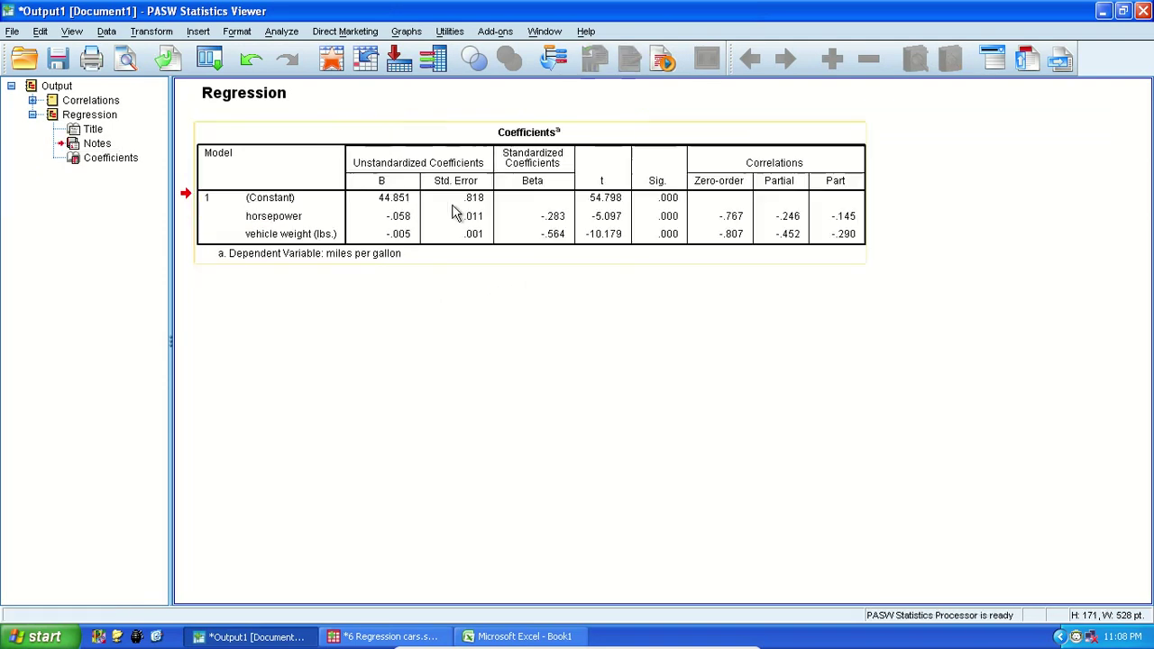
{"action": "left_click", "coordinate": [821, 261]}
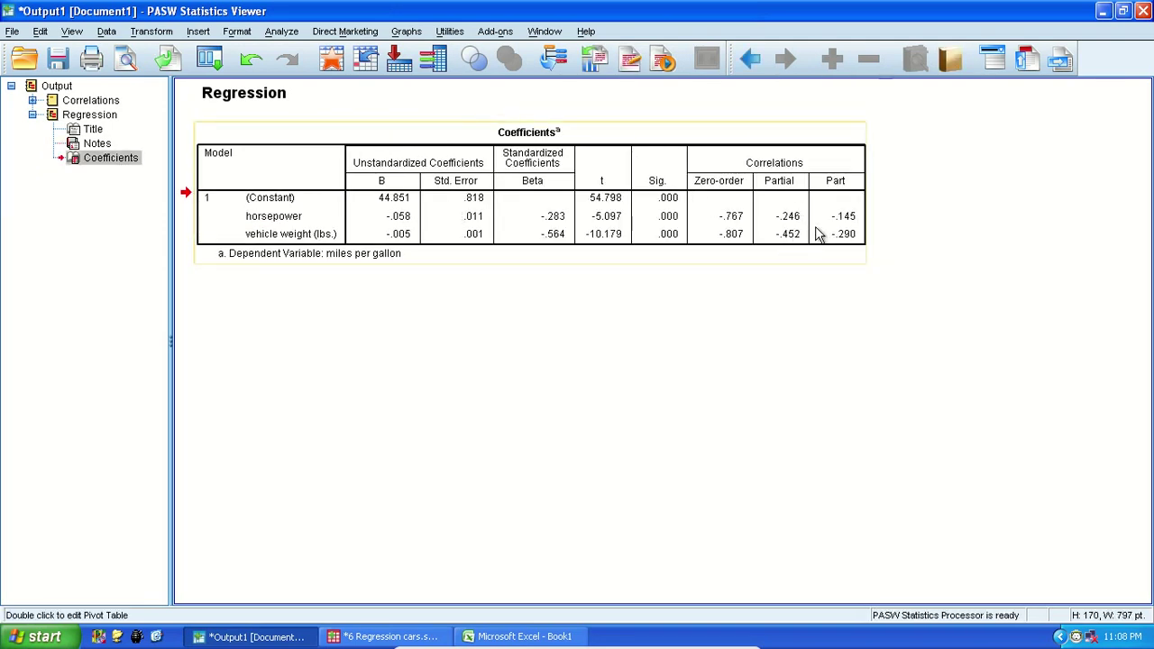
Step: Expand the Correlations results in the outline and pivot the correlation table's Statistics dimension into the layer
{"action": "left_click", "coordinate": [32, 100]}
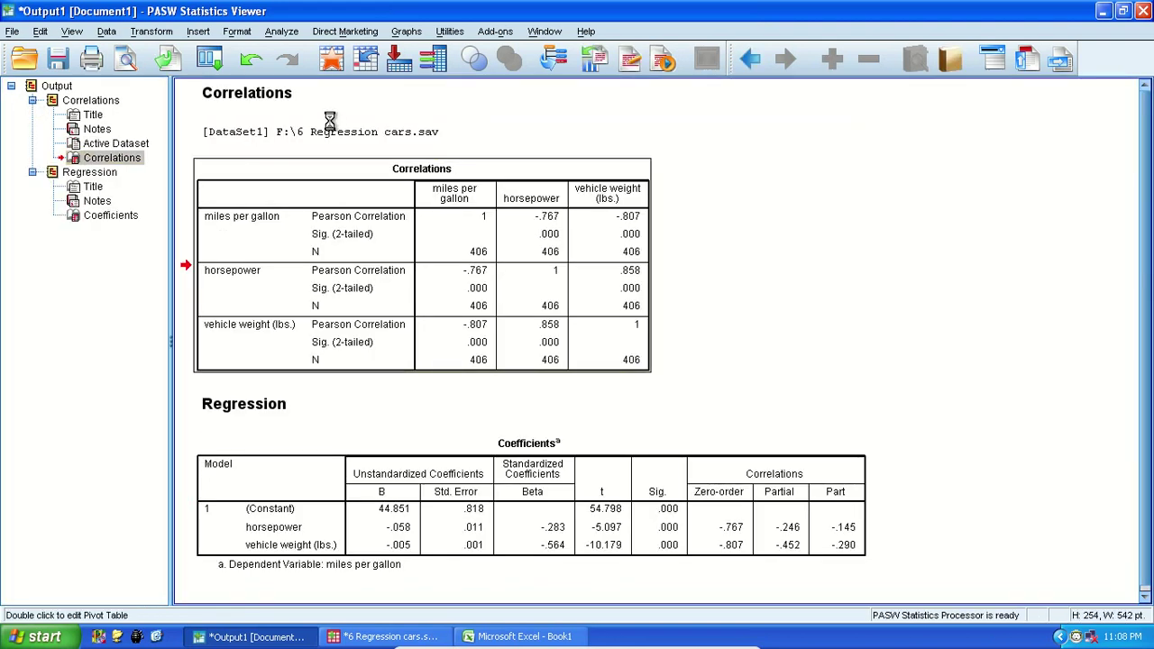
{"action": "left_click_drag", "start_coordinate": [765, 561], "coordinate": [667, 397]}
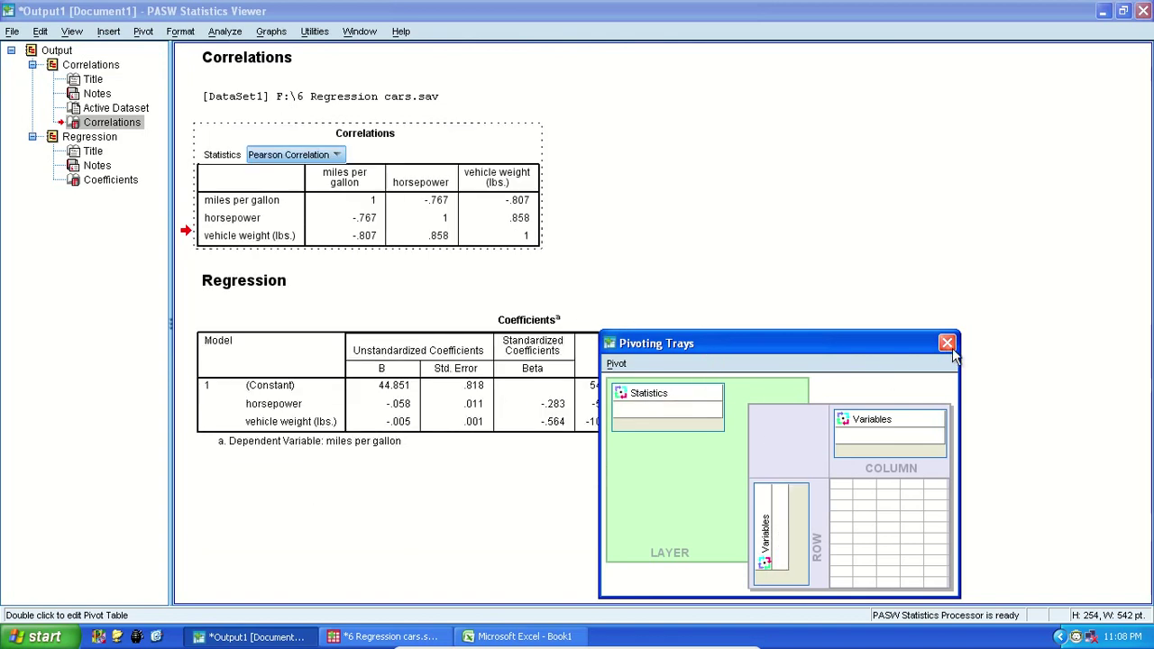
{"action": "left_click", "coordinate": [946, 342]}
{"action": "left_click", "coordinate": [292, 153]}
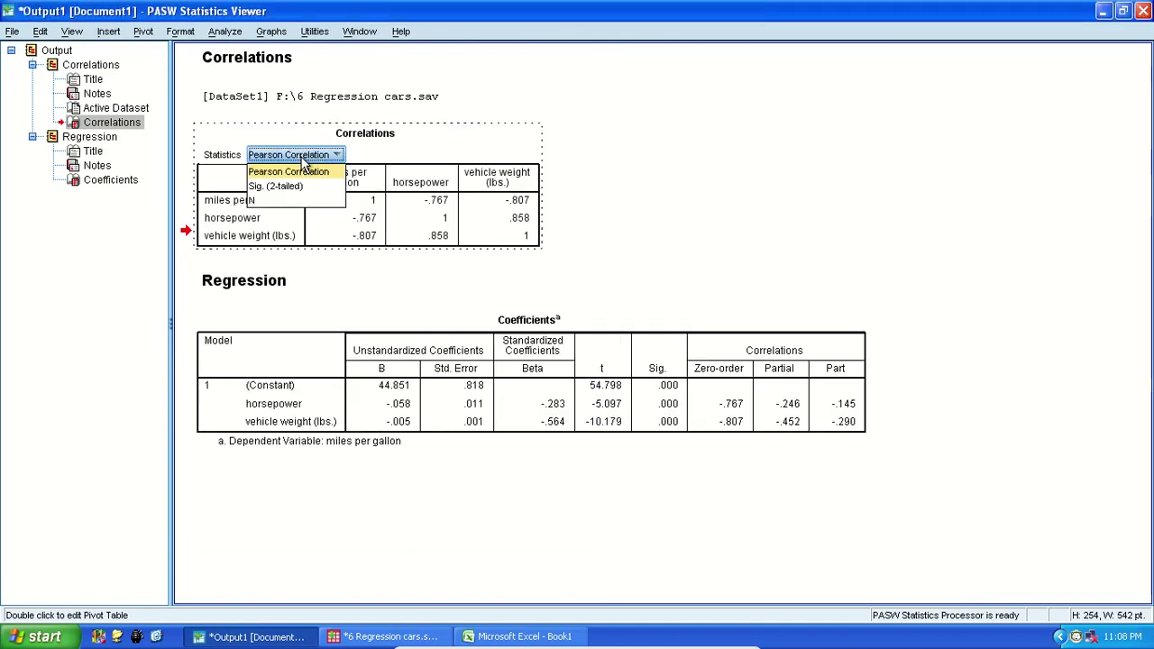
Step: Pivot the correlation table's row Variables dimension into the layer and finish editing the table
{"action": "left_click", "coordinate": [143, 30]}
{"action": "left_click", "coordinate": [200, 89]}
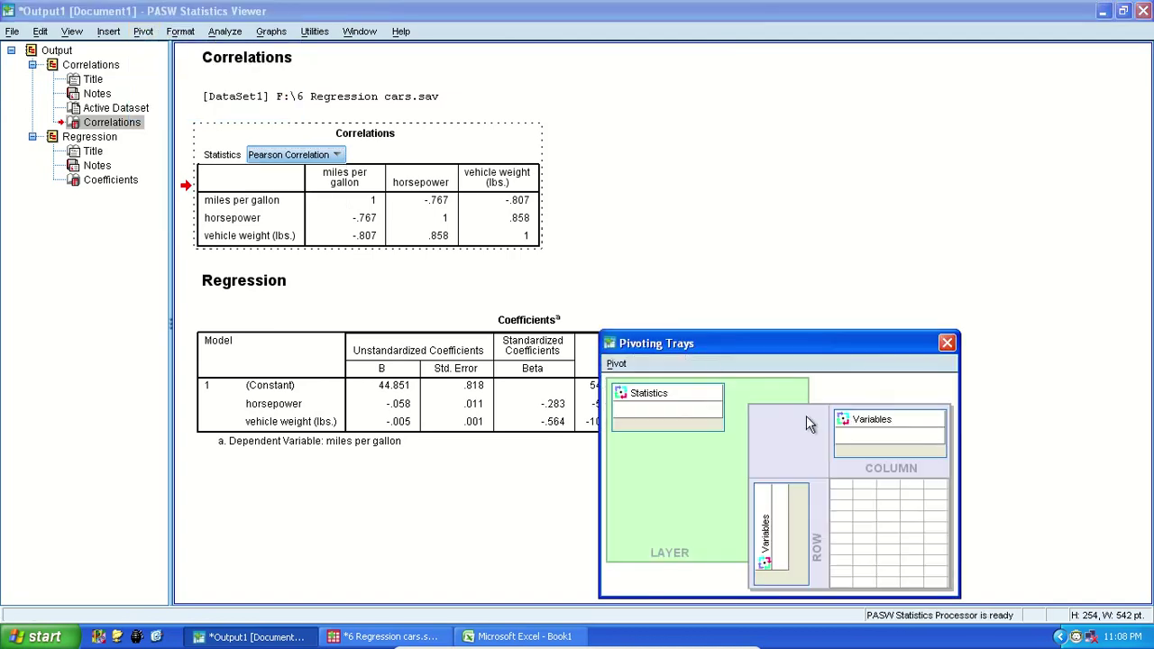
{"action": "left_click_drag", "start_coordinate": [789, 493], "coordinate": [746, 407]}
{"action": "left_click", "coordinate": [947, 343]}
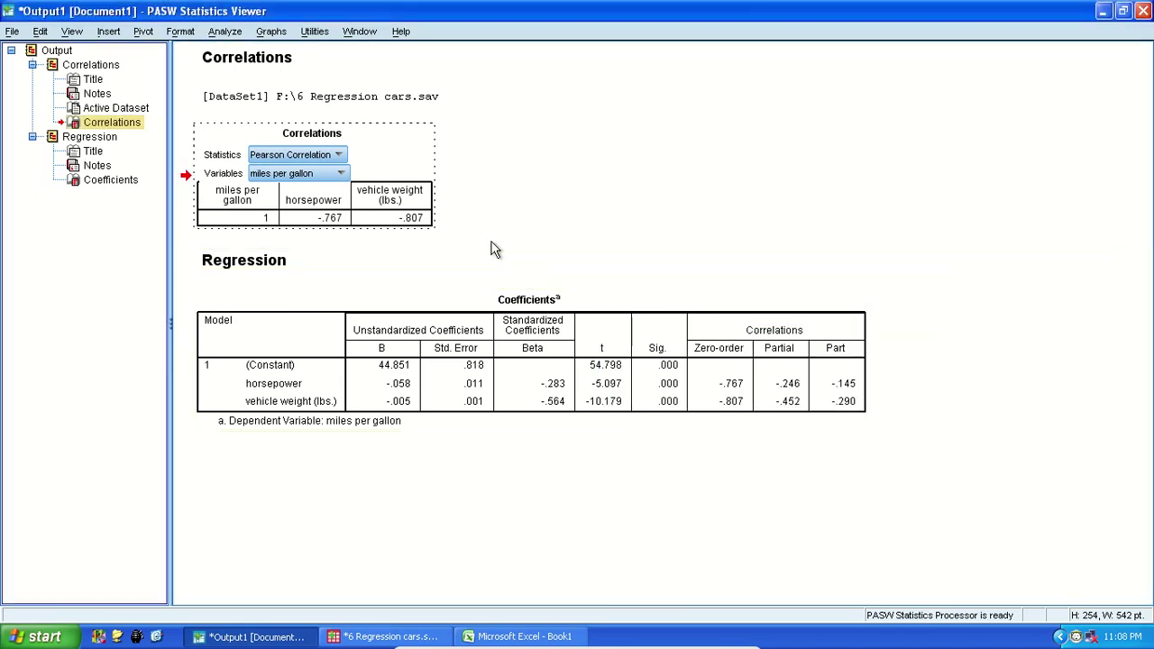
{"action": "left_click", "coordinate": [627, 223]}
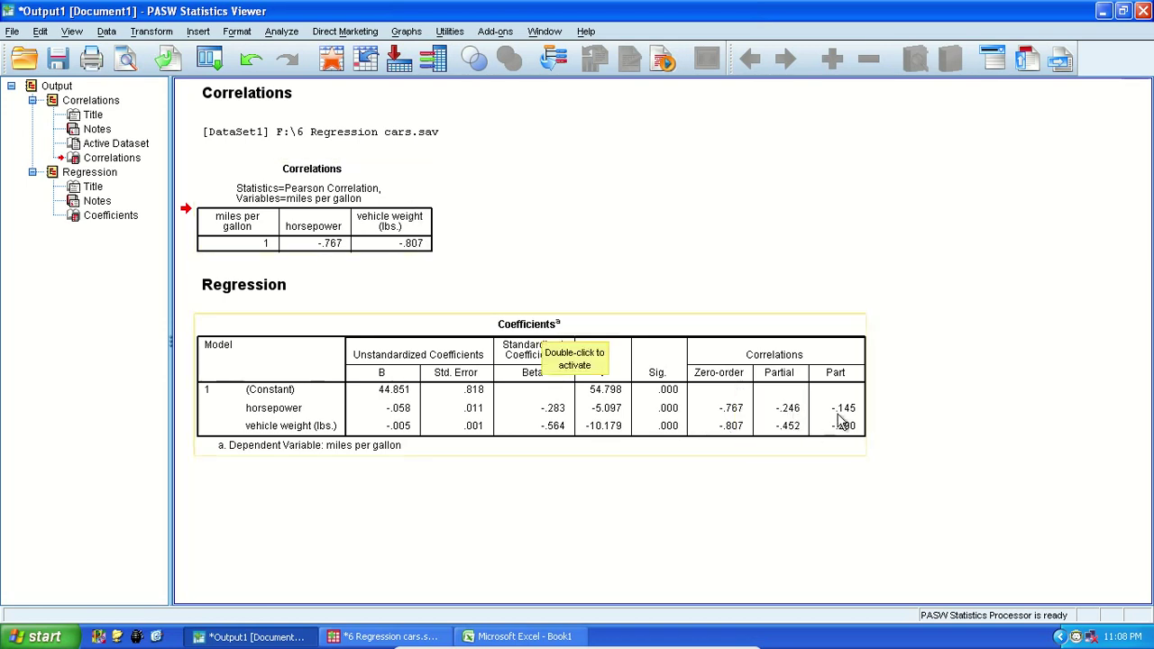
Step: Switch to the Microsoft Excel workbook Book1 and examine the first car's mpg, horse and weight values in row 2
{"action": "left_click", "coordinate": [521, 637]}
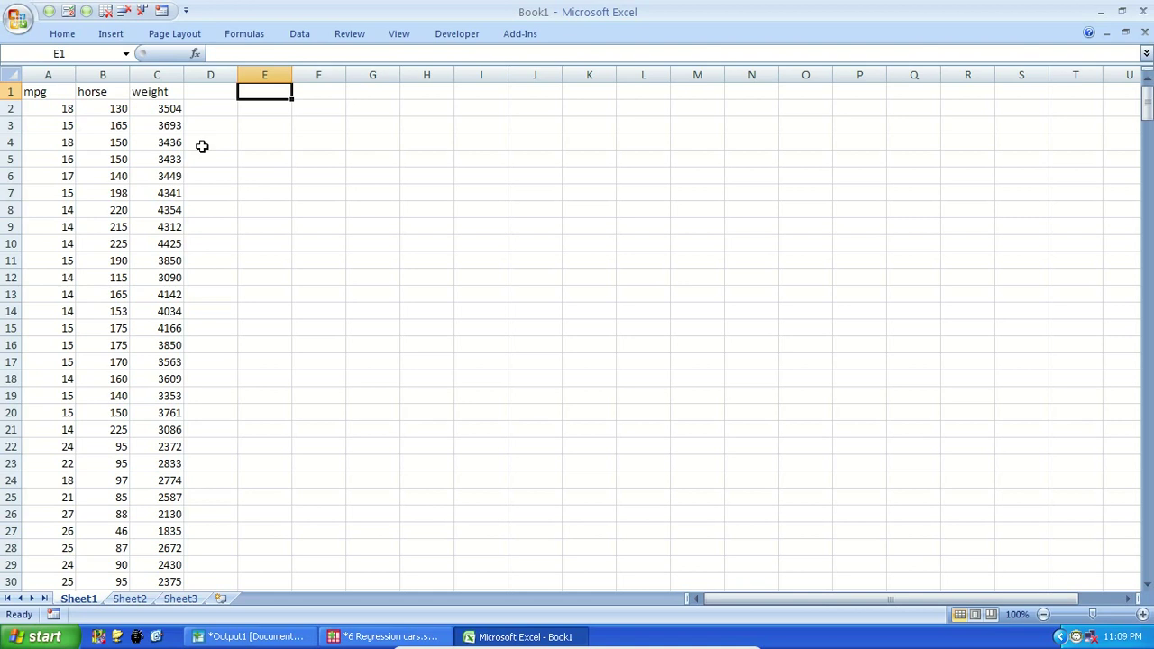
{"action": "left_click", "coordinate": [49, 110]}
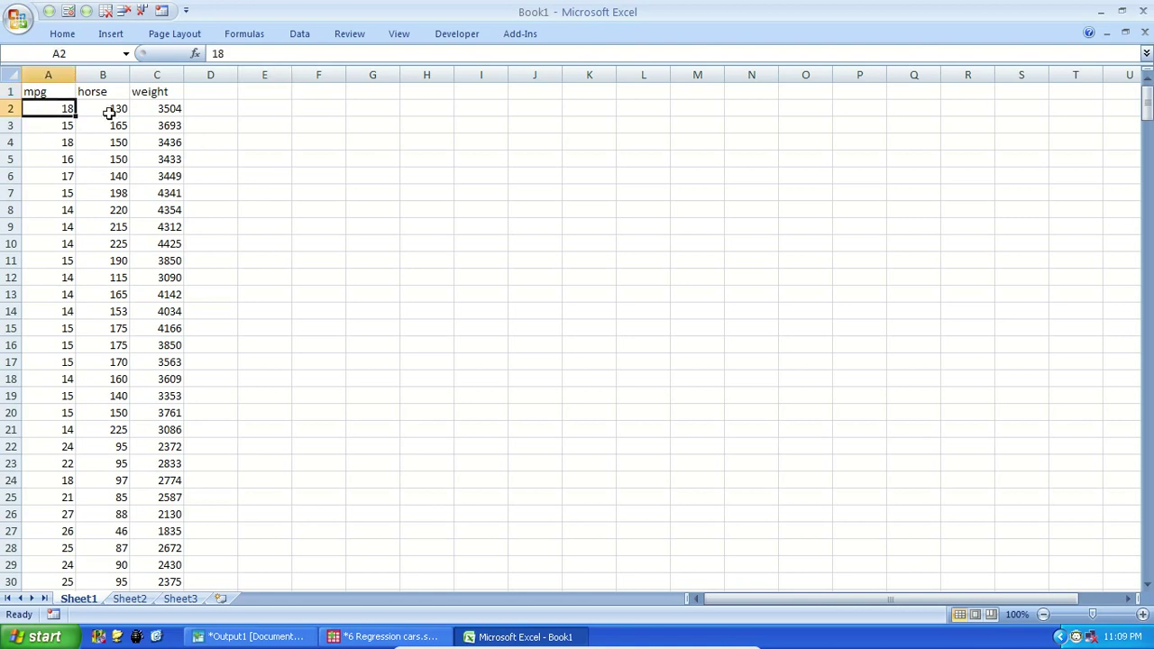
{"action": "left_click", "coordinate": [111, 110]}
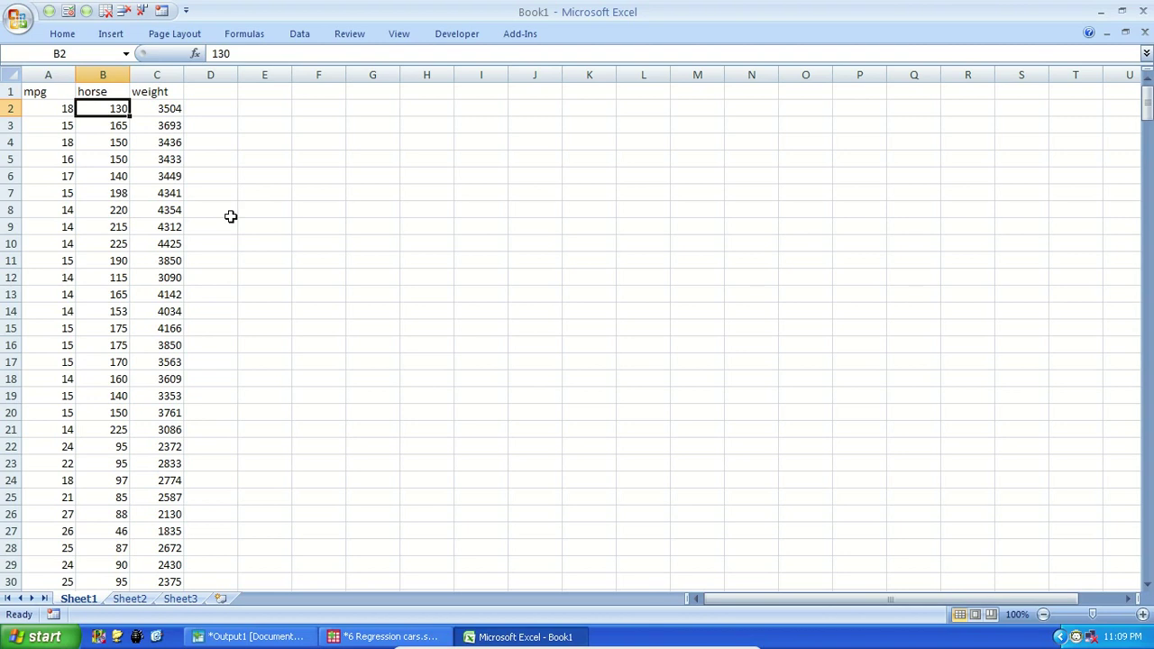
{"action": "left_click", "coordinate": [55, 112]}
{"action": "left_click", "coordinate": [172, 109]}
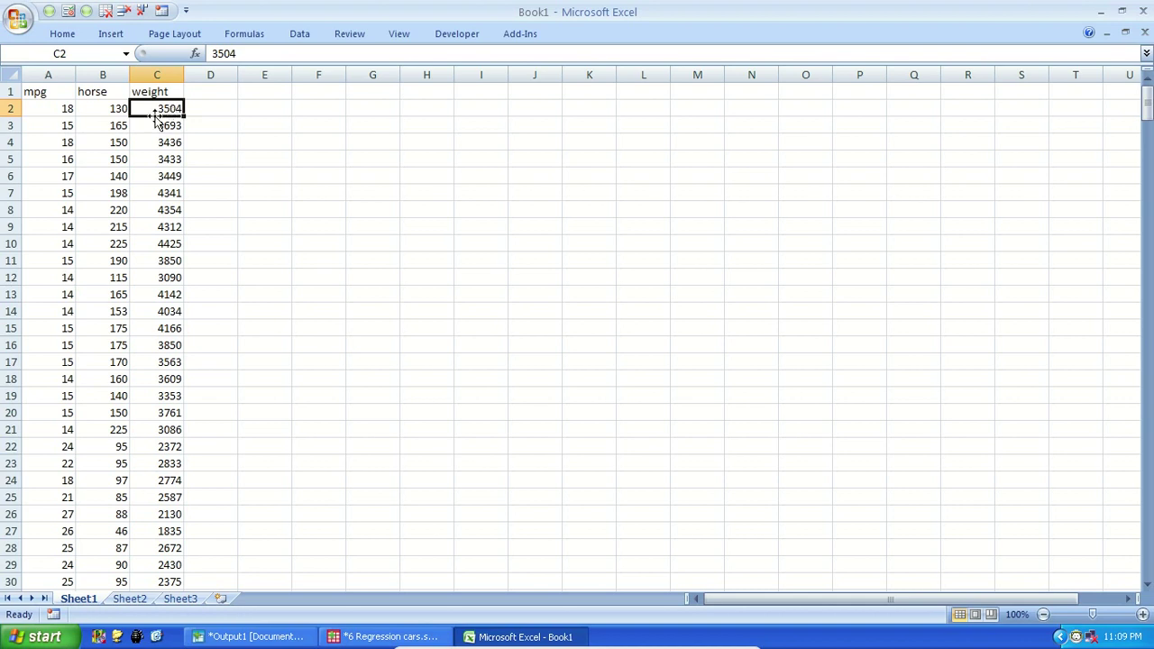
{"action": "left_click", "coordinate": [54, 108]}
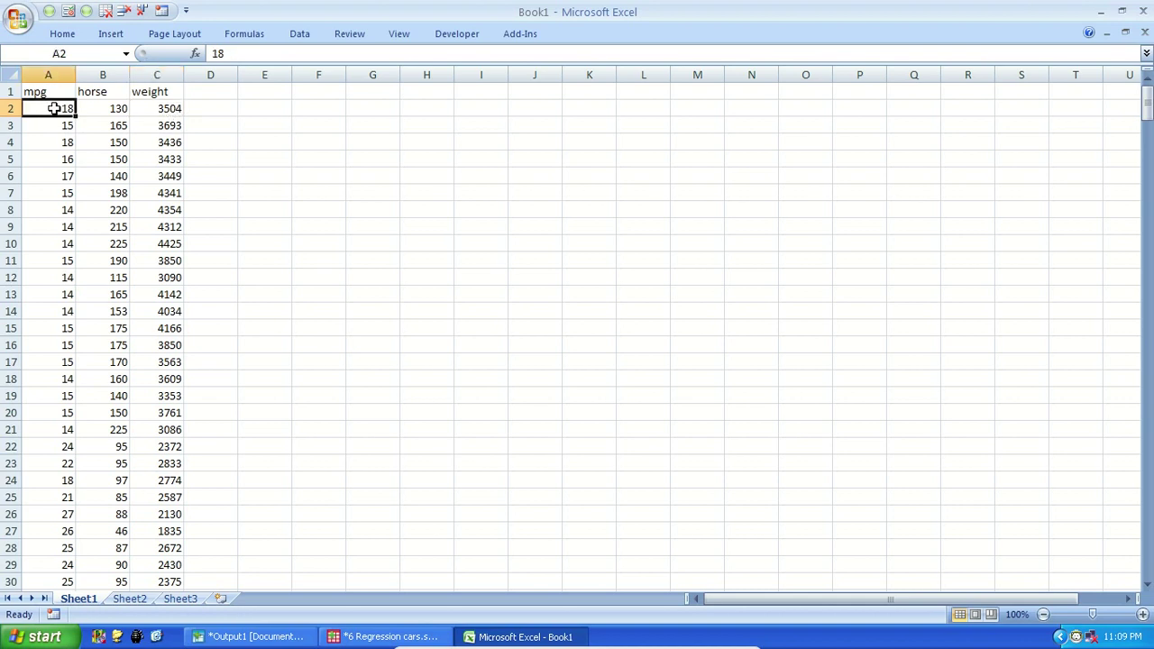
{"action": "left_click", "coordinate": [169, 109]}
{"action": "left_click", "coordinate": [52, 109]}
{"action": "left_click", "coordinate": [107, 109]}
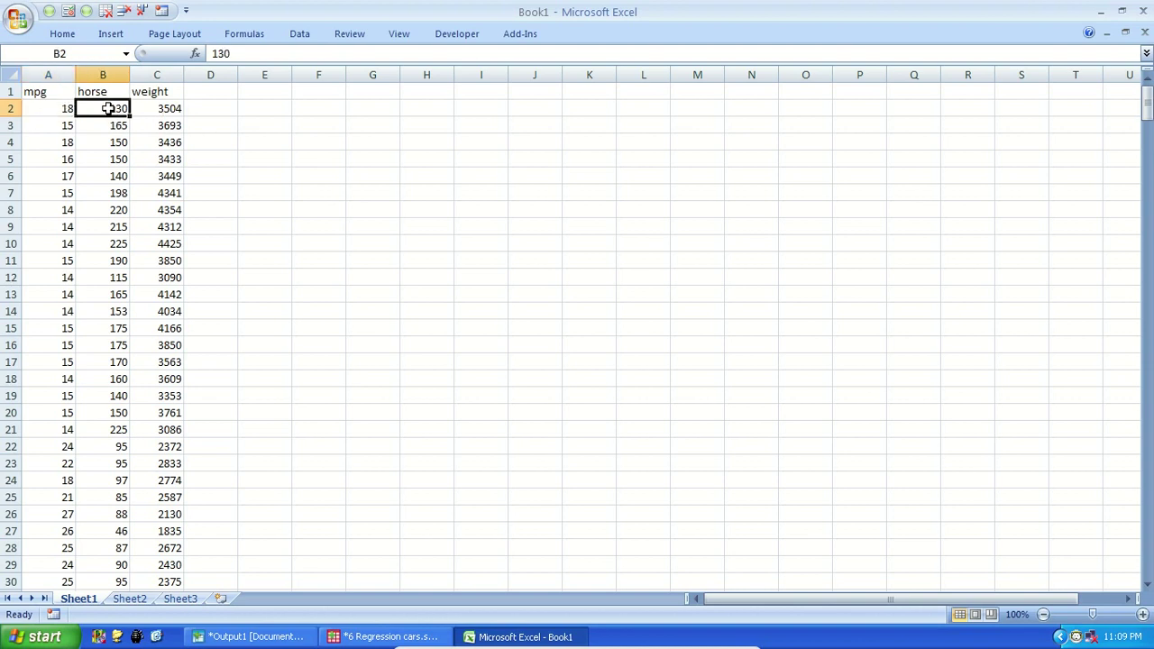
{"action": "left_click", "coordinate": [167, 114]}
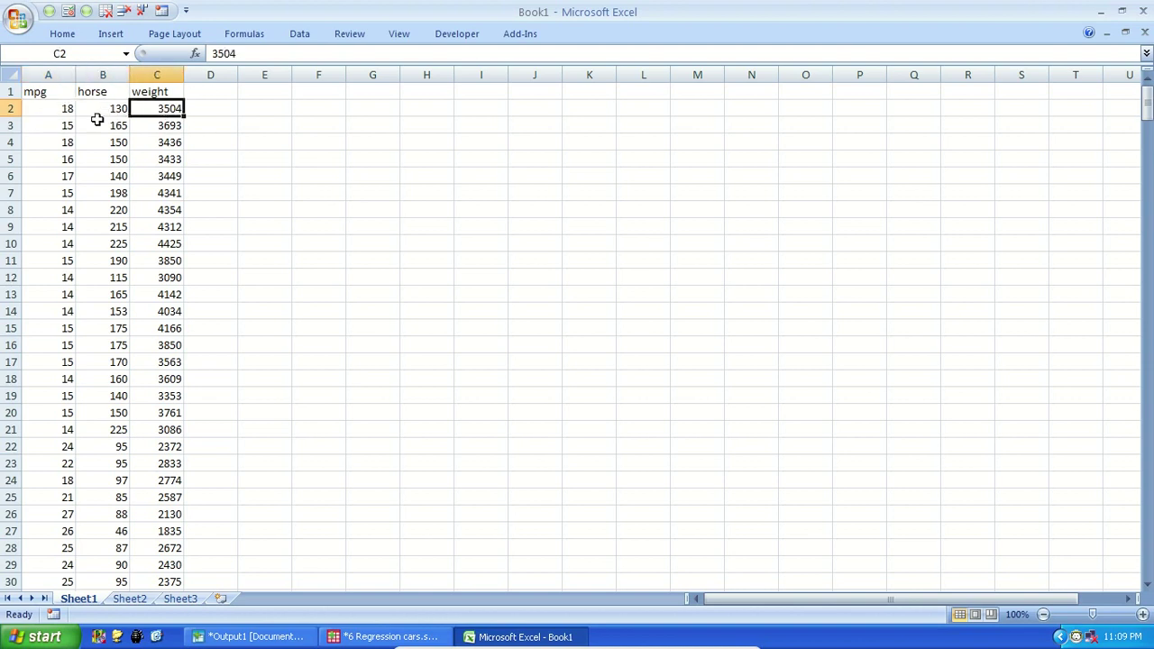
Step: Start a Regression from the data analysis tools and set the Y range to the mpg column, A1:A407
{"action": "left_click", "coordinate": [298, 33]}
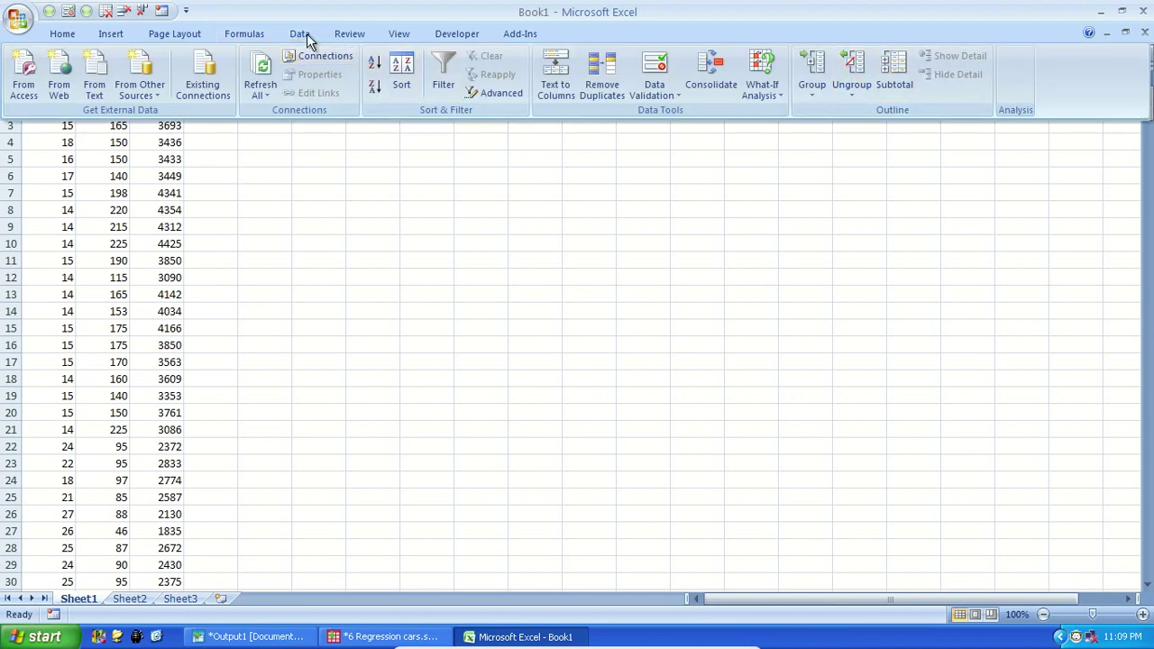
{"action": "left_click", "coordinate": [1051, 55]}
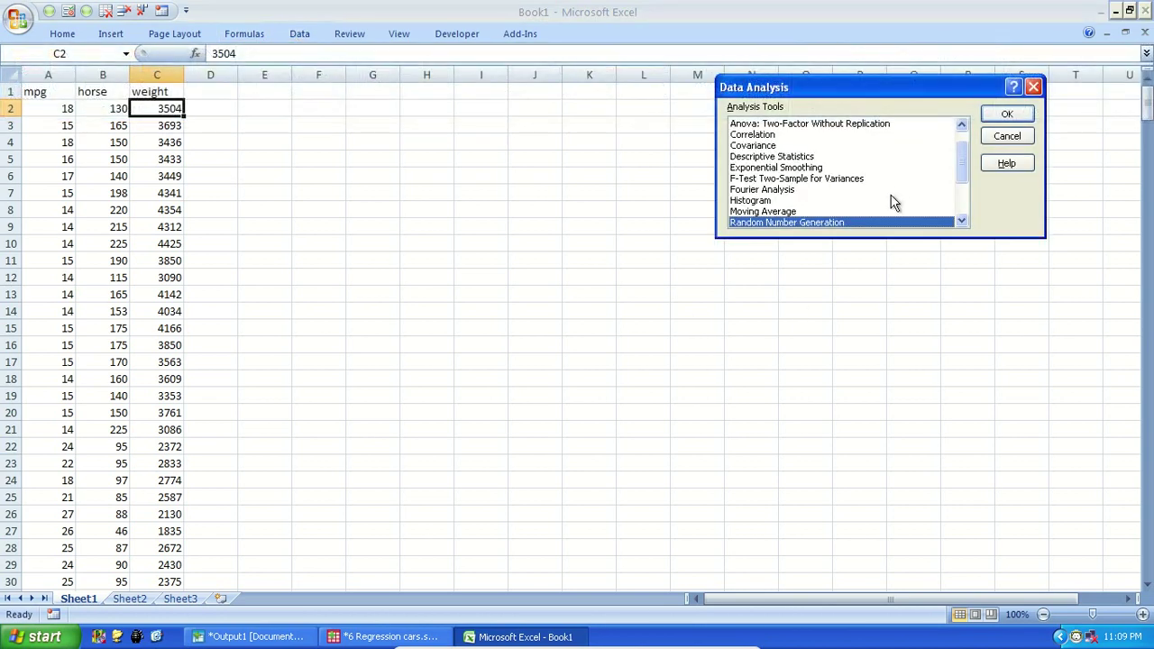
{"action": "scroll", "coordinate": [816, 194], "scroll_direction": "down", "scroll_amount": 1}
{"action": "left_click", "coordinate": [789, 211]}
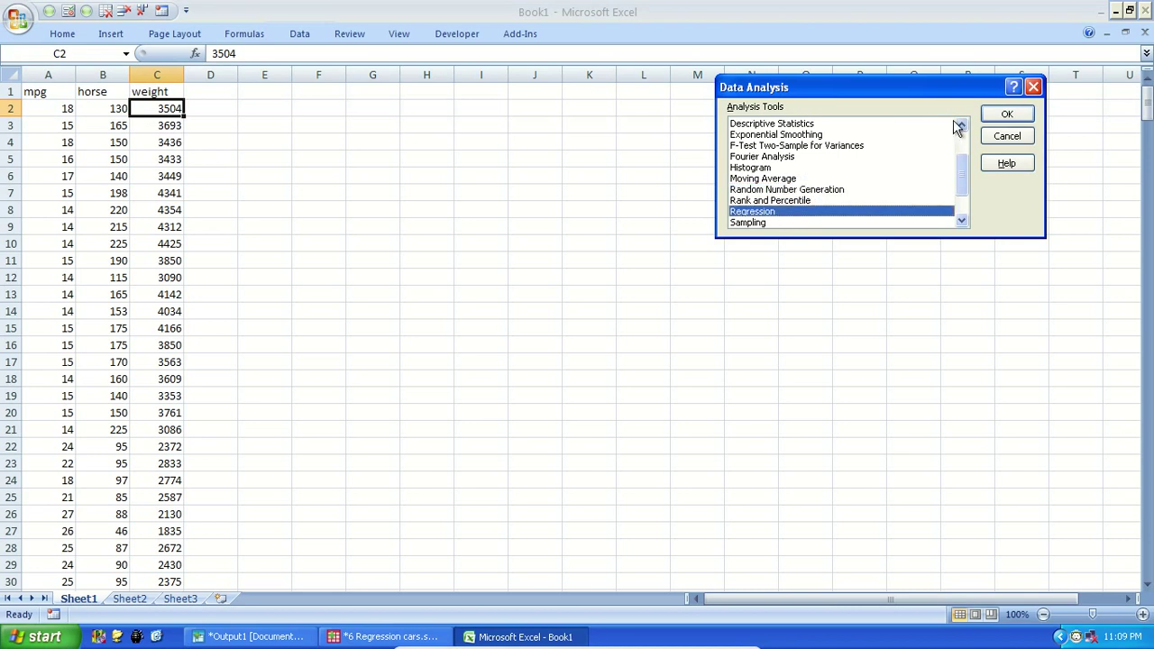
{"action": "left_click", "coordinate": [1007, 114]}
{"action": "left_click", "coordinate": [947, 50]}
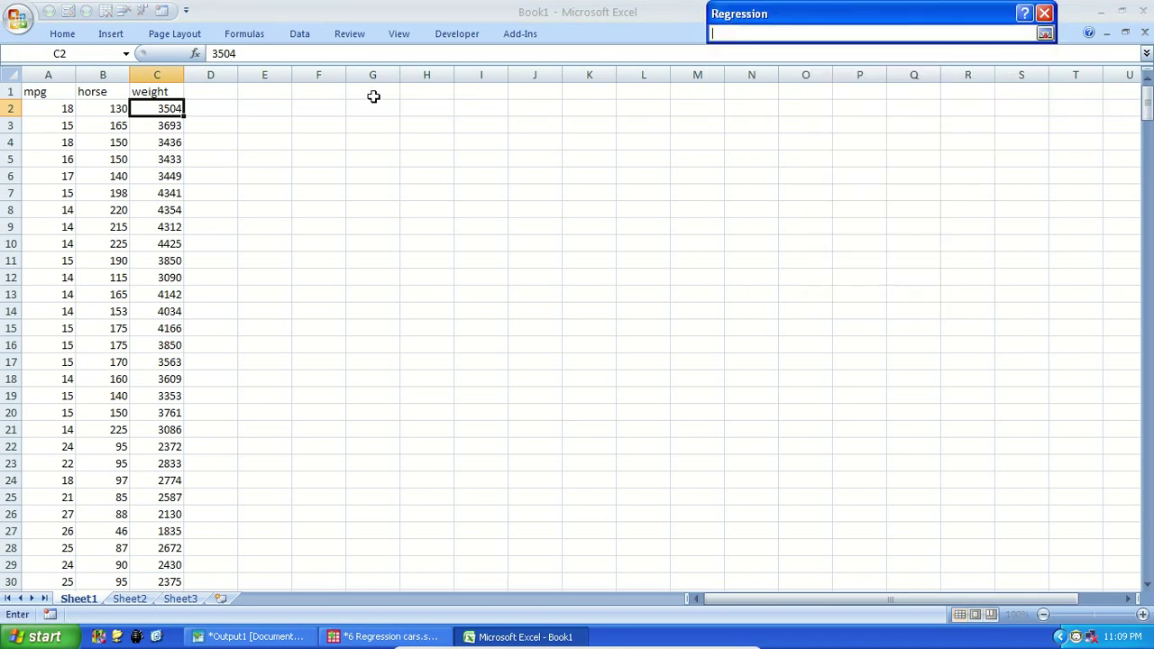
{"action": "left_click", "coordinate": [51, 92]}
{"action": "key", "text": "ctrl+shift+Down"}
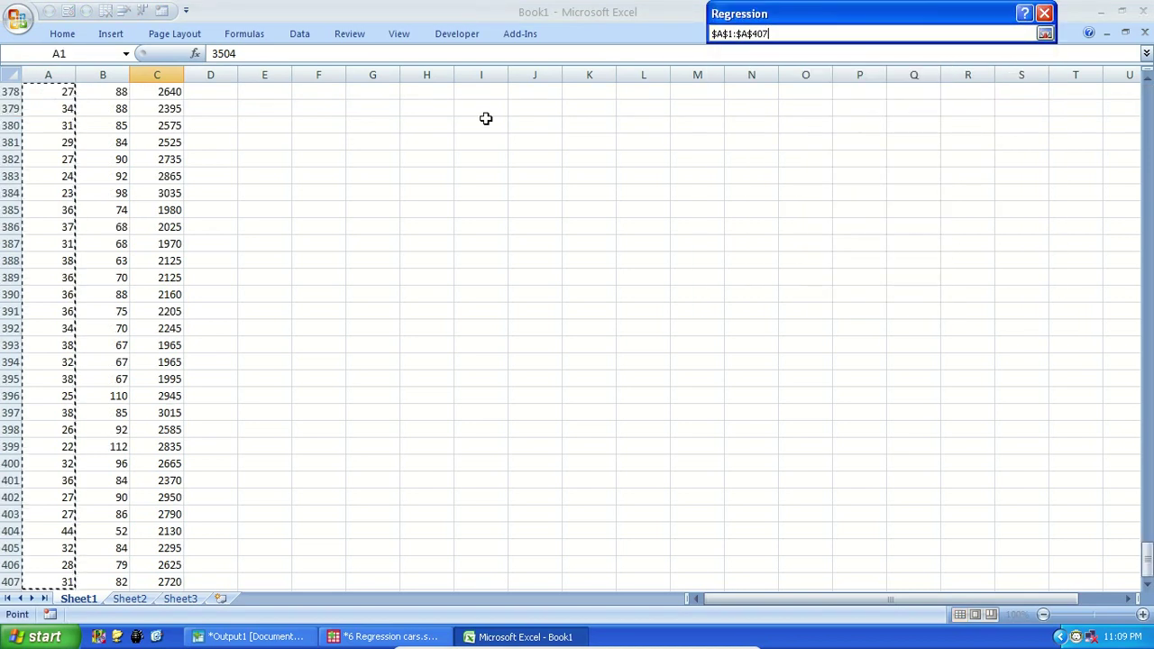
{"action": "key", "text": "Return"}
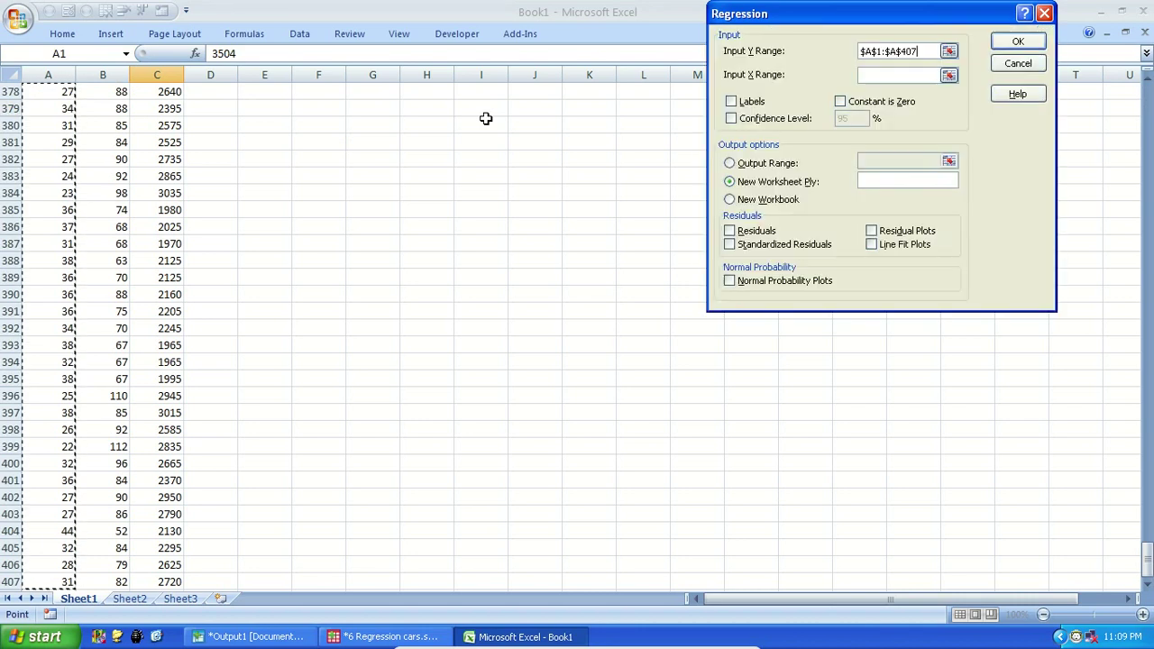
Step: Set the regression's X range to the weight column, C1:C407
{"action": "left_click", "coordinate": [949, 76]}
{"action": "left_click", "coordinate": [170, 106]}
{"action": "key", "text": "ctrl+Up"}
{"action": "key", "text": "ctrl+shift+Down"}
{"action": "key", "text": "Return"}
Step: Enable Labels and Residuals, set the output range to cell F1, and run the regression
{"action": "left_click", "coordinate": [757, 102]}
{"action": "left_click", "coordinate": [748, 231]}
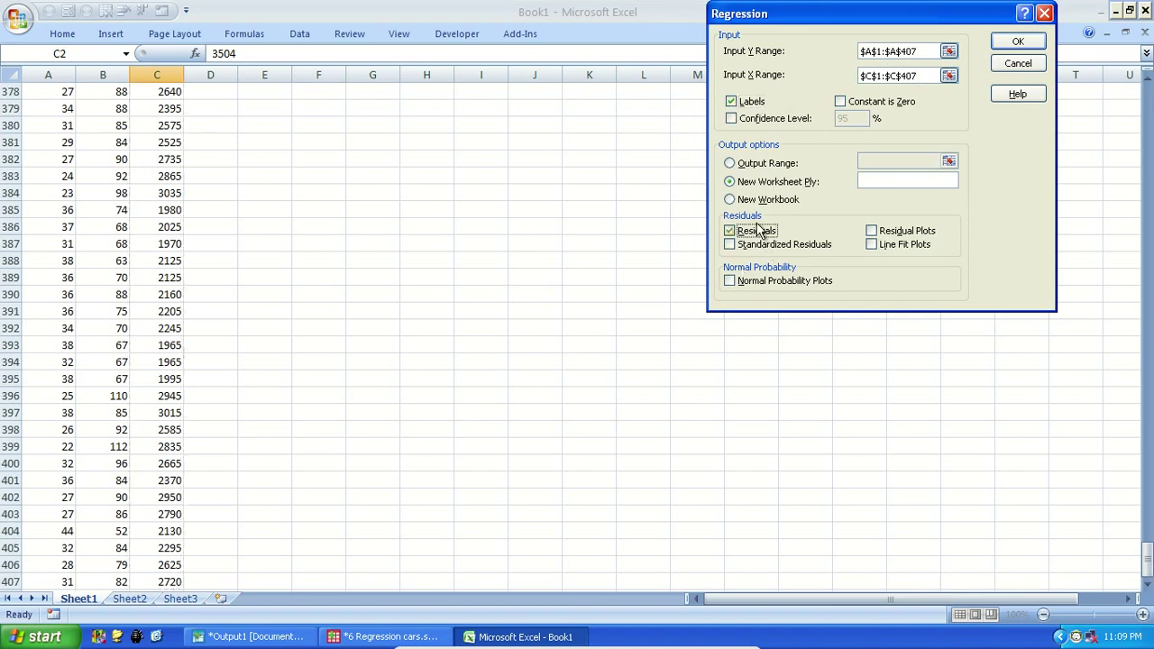
{"action": "left_click", "coordinate": [781, 164]}
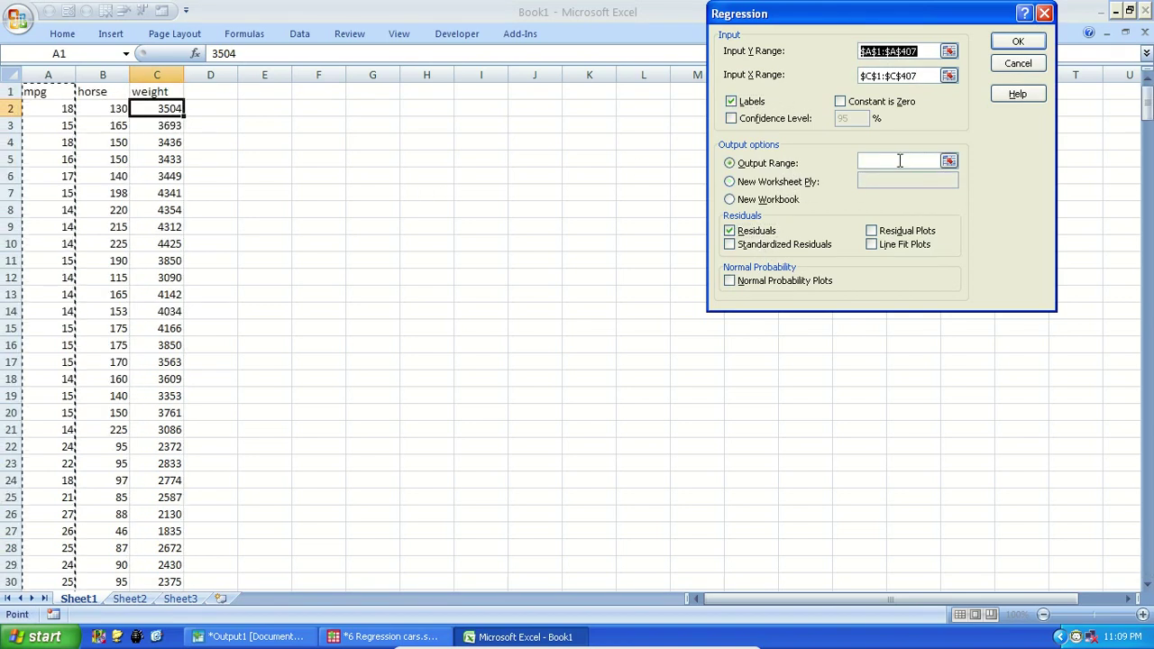
{"action": "left_click", "coordinate": [322, 90]}
{"action": "key", "text": "Return"}
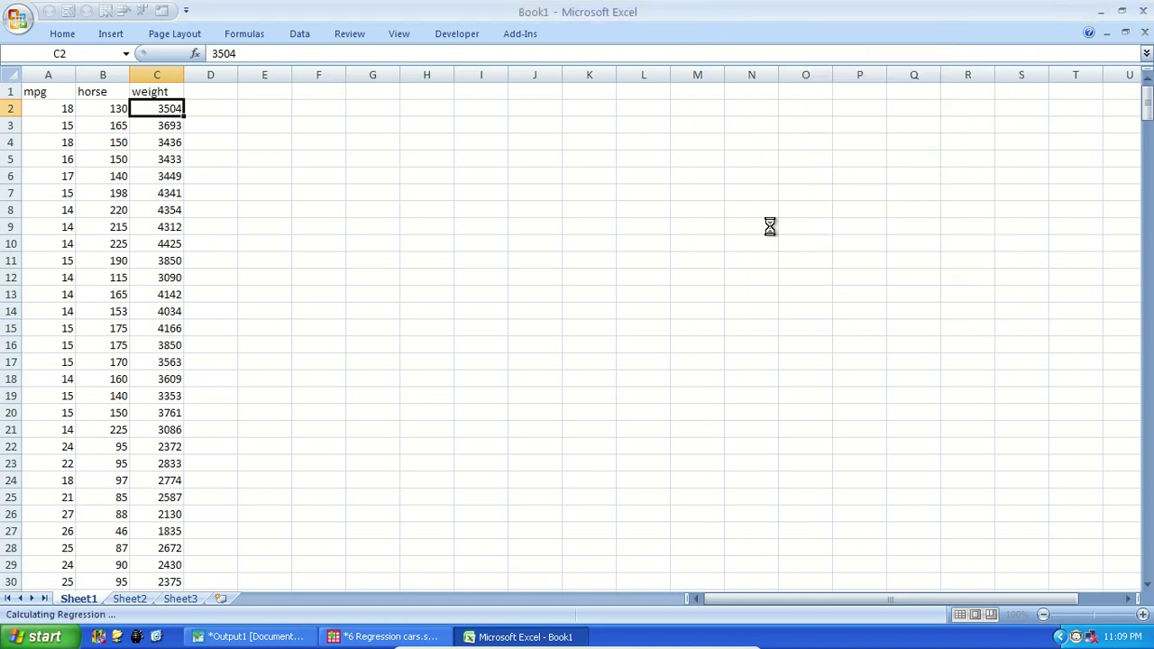
Step: Delete columns J to N of the regression output
{"action": "left_click", "coordinate": [539, 194]}
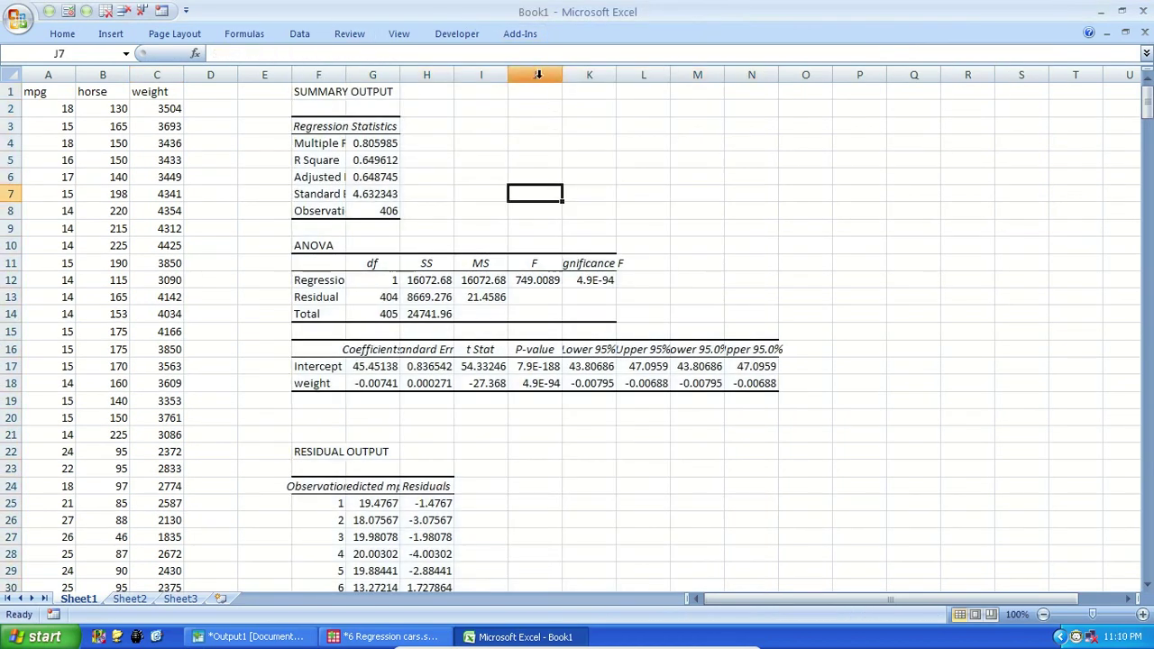
{"action": "left_click_drag", "start_coordinate": [542, 74], "coordinate": [736, 74]}
{"action": "right_click", "coordinate": [746, 74]}
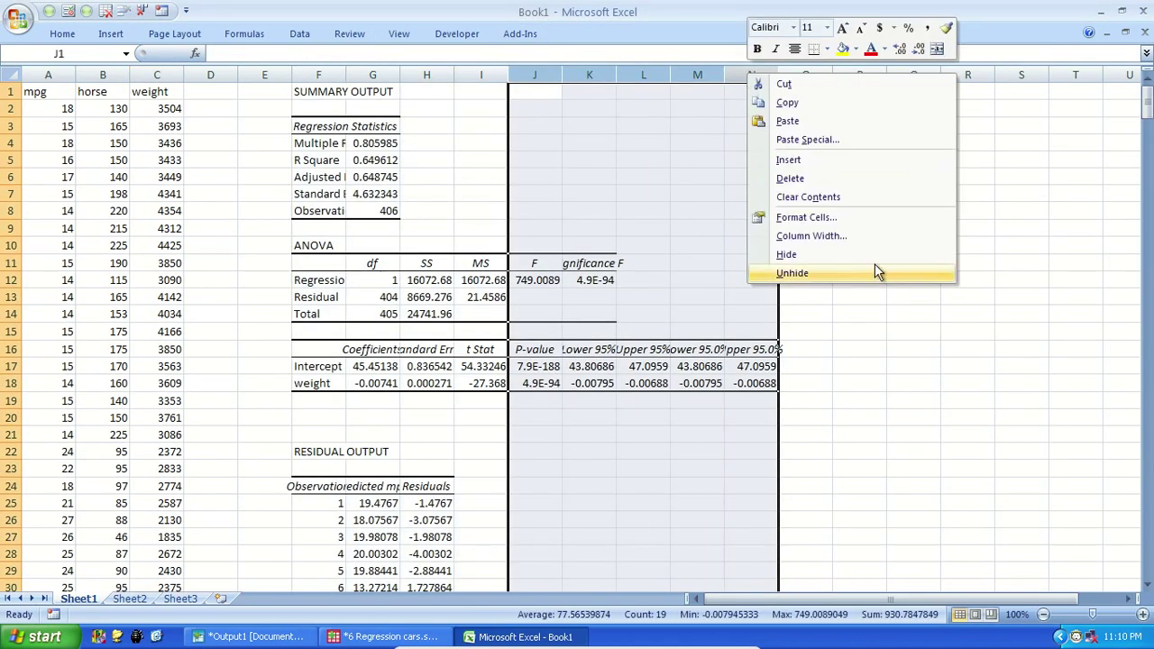
{"action": "left_click", "coordinate": [819, 178]}
{"action": "left_click", "coordinate": [674, 314]}
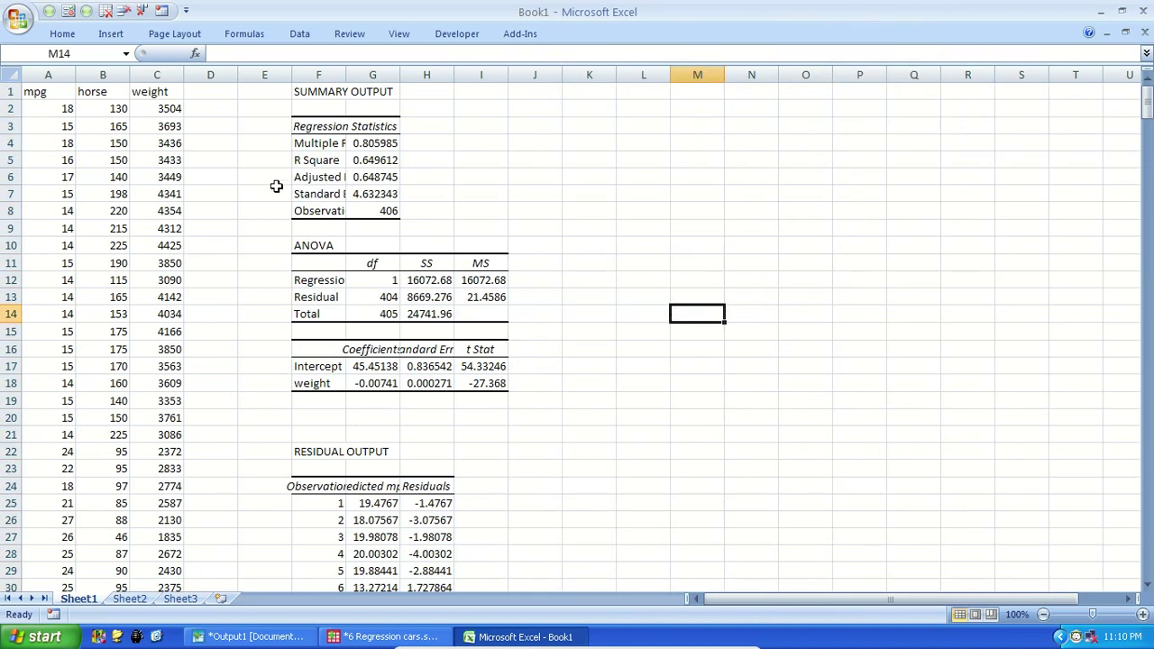
Step: Label the regression output with "DV=mpg" in F1 and "IDV=Wt" in F2
{"action": "left_click", "coordinate": [327, 92]}
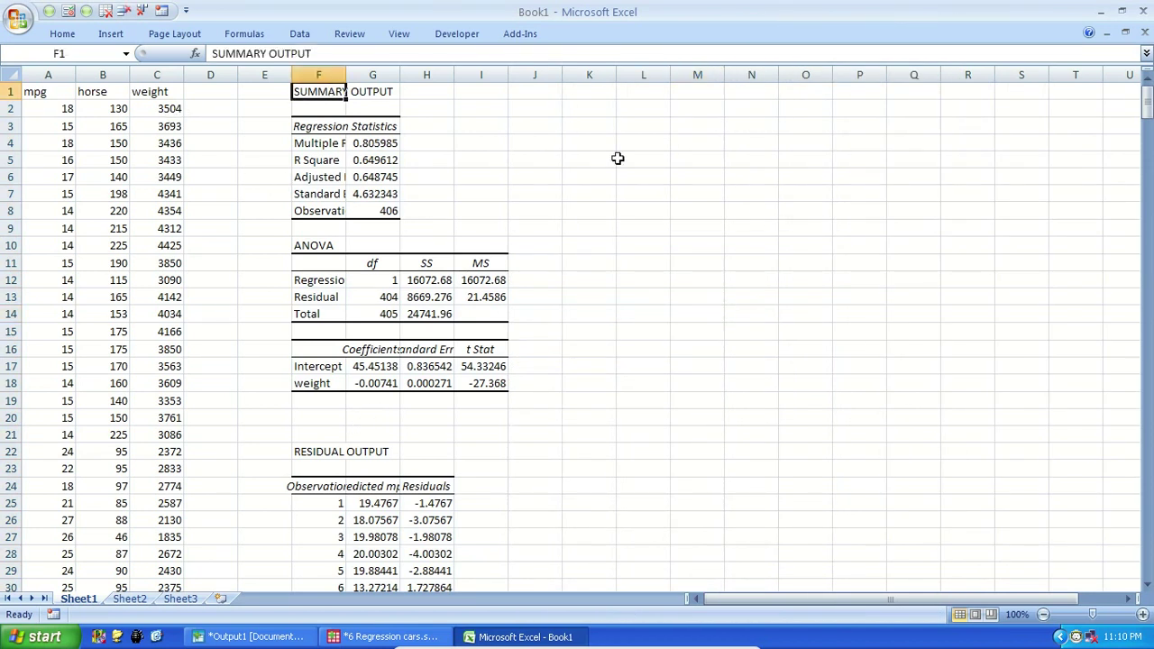
{"action": "type", "text": "DV"}
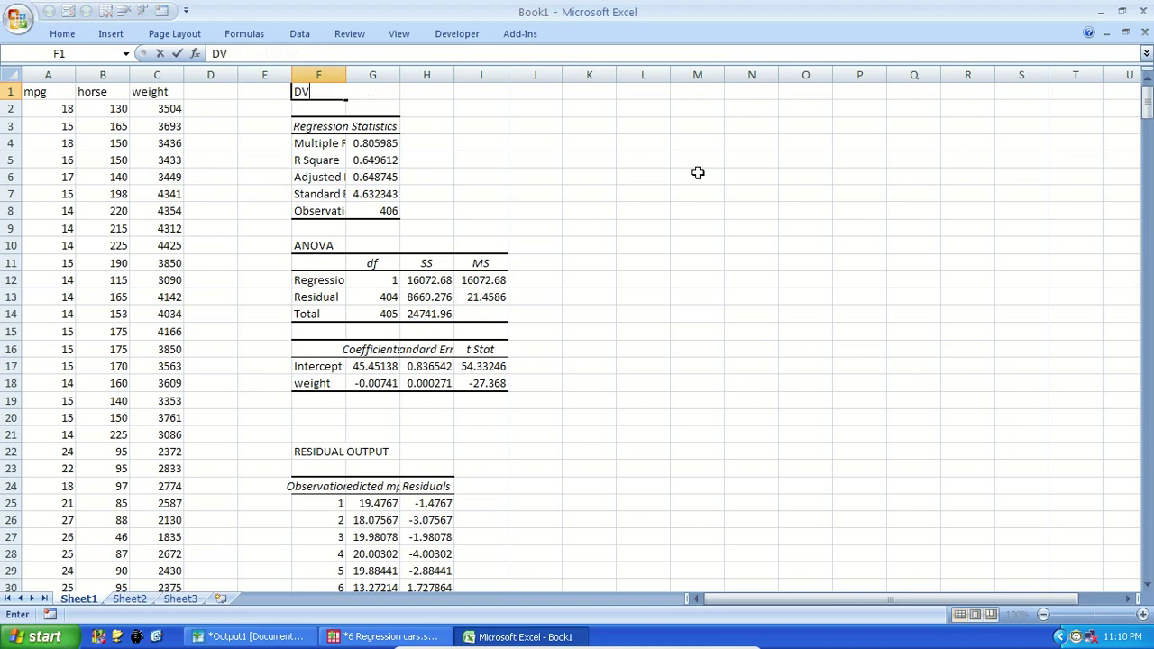
{"action": "type", "text": "=mpg"}
{"action": "key", "text": "Return"}
{"action": "type", "text": "IDV=Wt"}
{"action": "key", "text": "Return"}
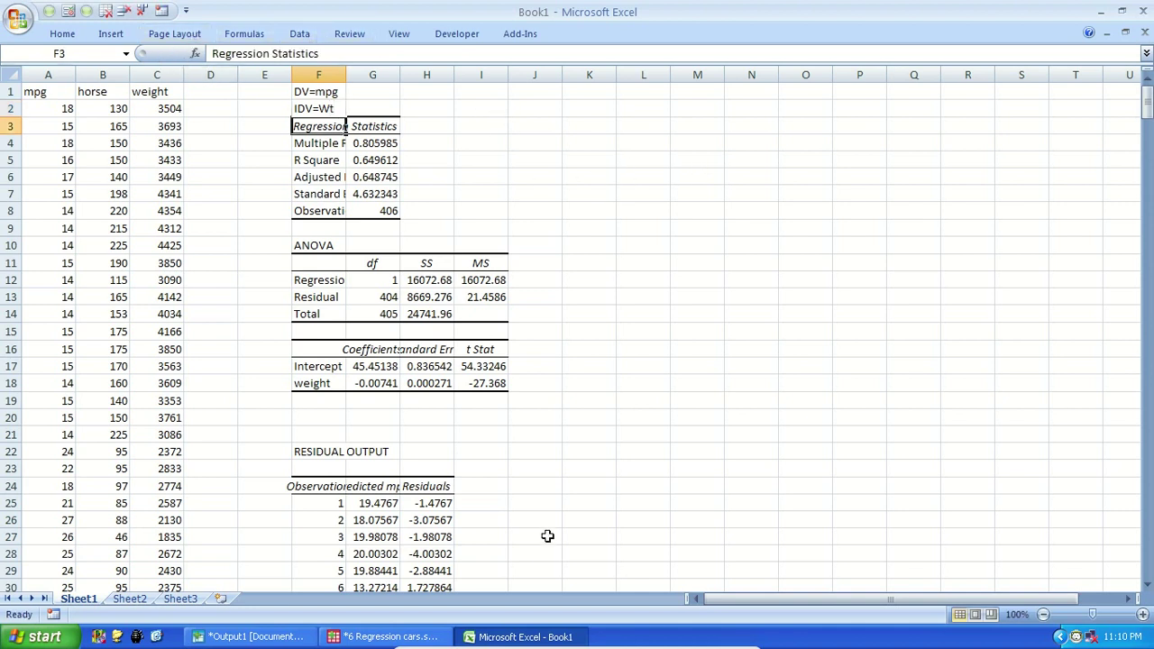
Step: Examine the first residual in H25, the variable labels in F1 and F2, and the R Square value in G5
{"action": "scroll", "coordinate": [517, 493], "scroll_direction": "down", "scroll_amount": 2}
{"action": "left_click", "coordinate": [436, 400]}
{"action": "scroll", "coordinate": [436, 401], "scroll_direction": "up", "scroll_amount": 2}
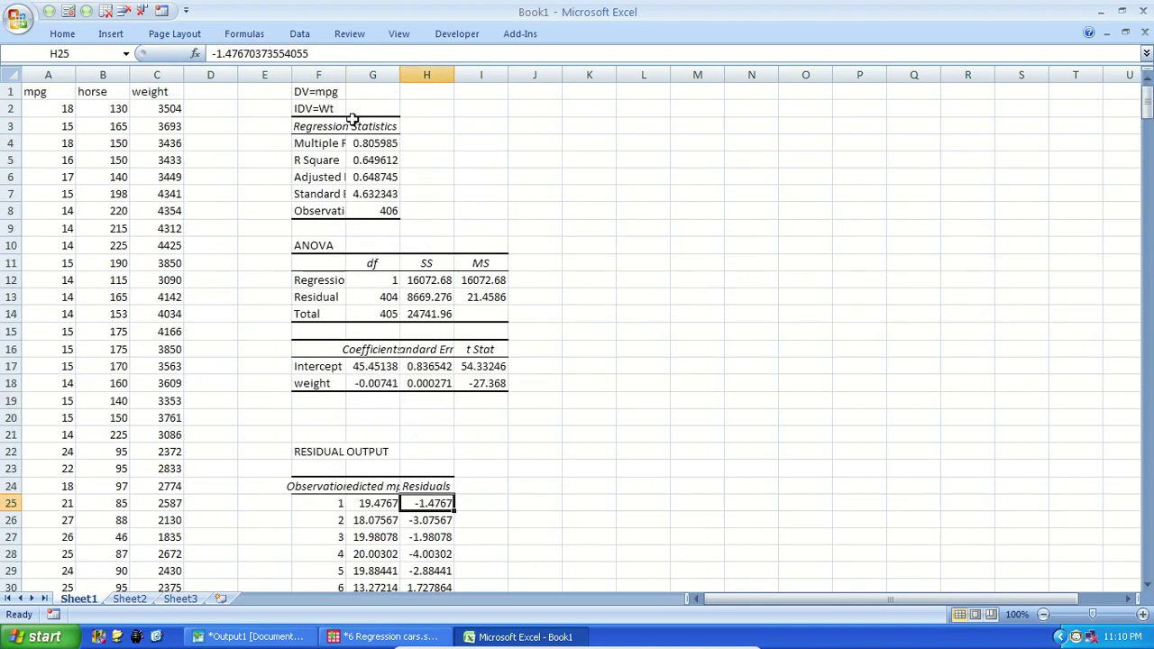
{"action": "left_click", "coordinate": [341, 92]}
{"action": "left_click", "coordinate": [339, 110]}
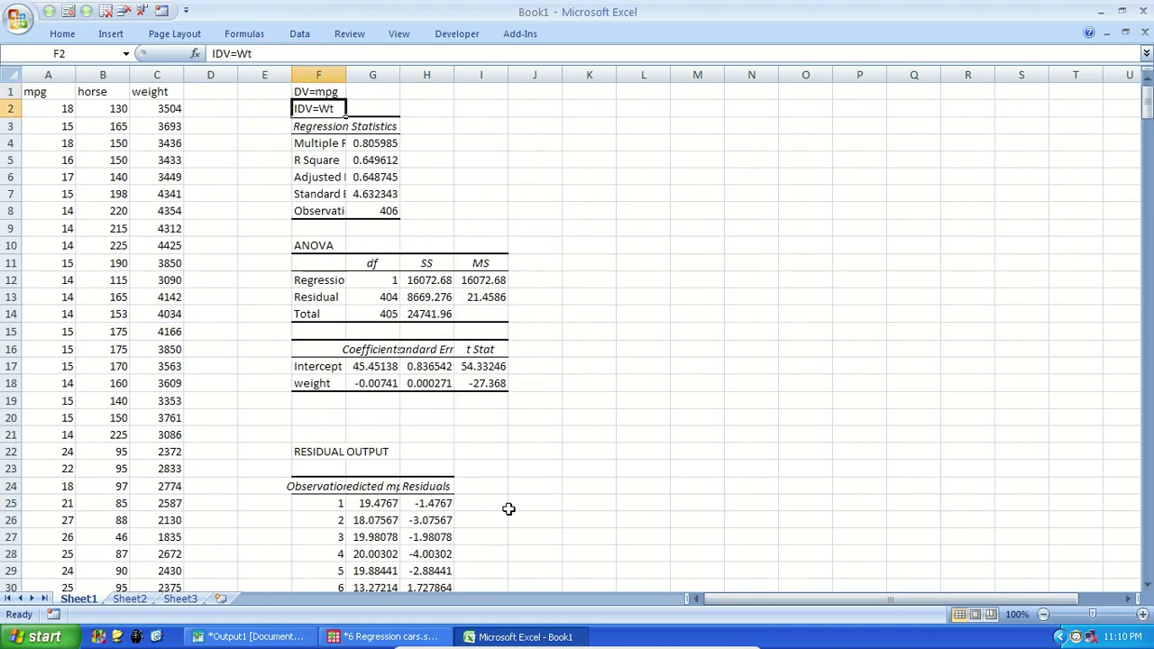
{"action": "left_click", "coordinate": [449, 503]}
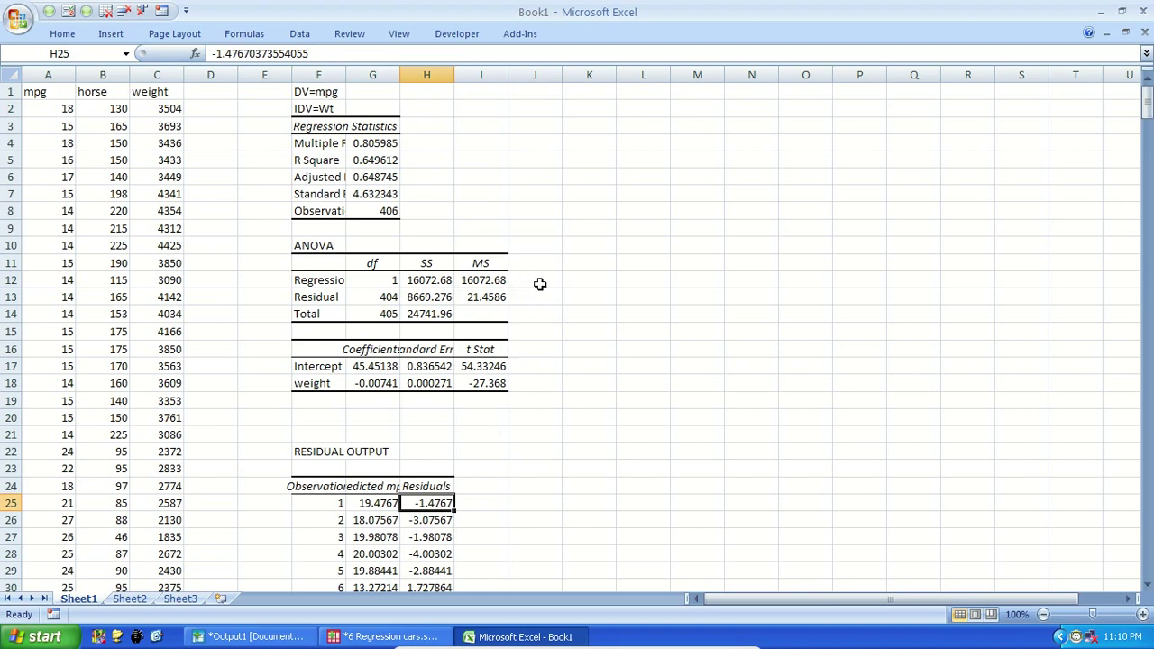
{"action": "left_click", "coordinate": [385, 161]}
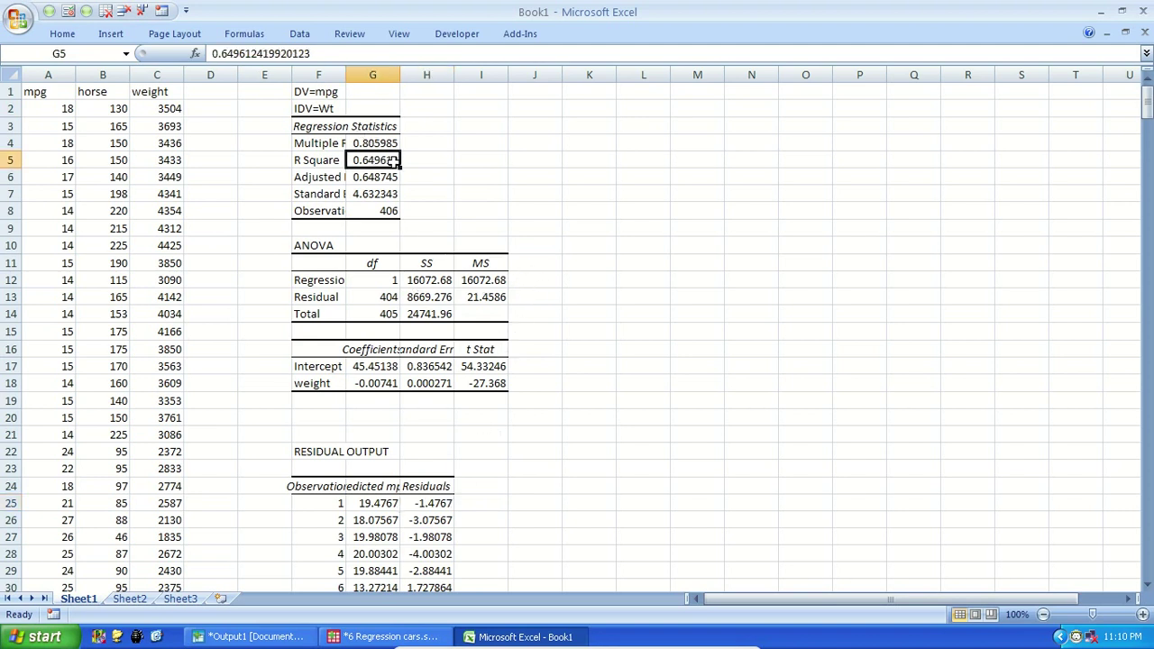
Step: Start another Regression and set its Y range to the horse column, B1:B407
{"action": "left_click", "coordinate": [569, 94]}
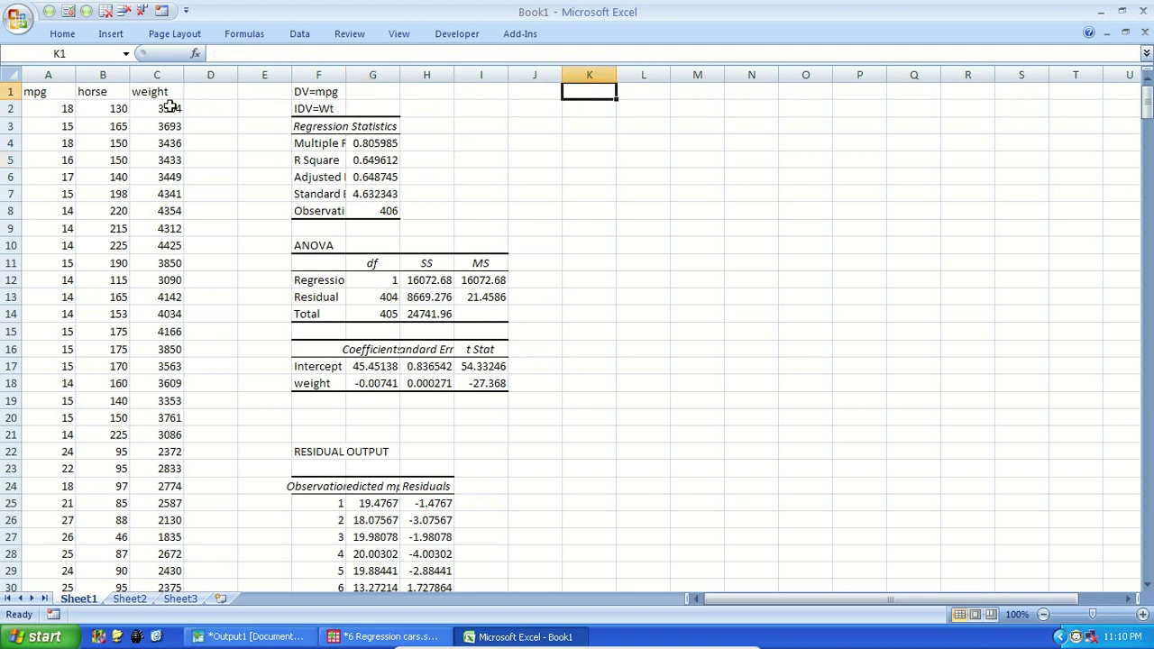
{"action": "left_click", "coordinate": [299, 36]}
{"action": "left_click", "coordinate": [1037, 52]}
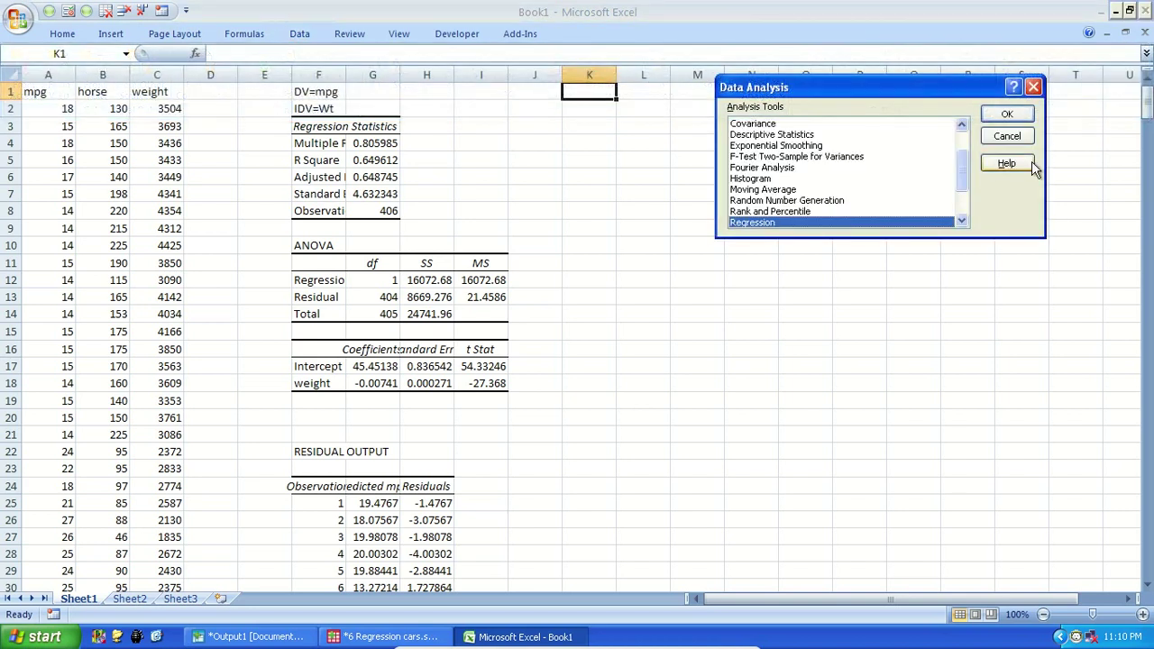
{"action": "left_click", "coordinate": [1007, 114]}
{"action": "left_click", "coordinate": [976, 50]}
{"action": "left_click", "coordinate": [119, 92]}
{"action": "key", "text": "ctrl+shift+Down"}
{"action": "key", "text": "Return"}
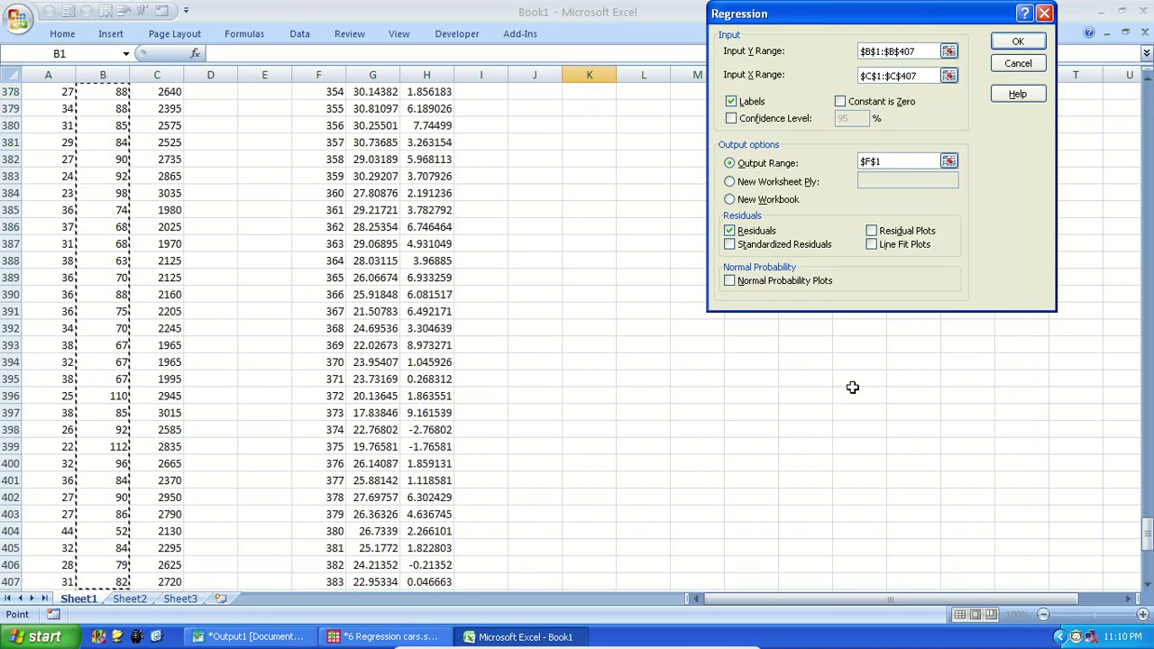
Step: Set the regression's output range to K1 and run the regression of horse on weight
{"action": "left_click", "coordinate": [949, 161]}
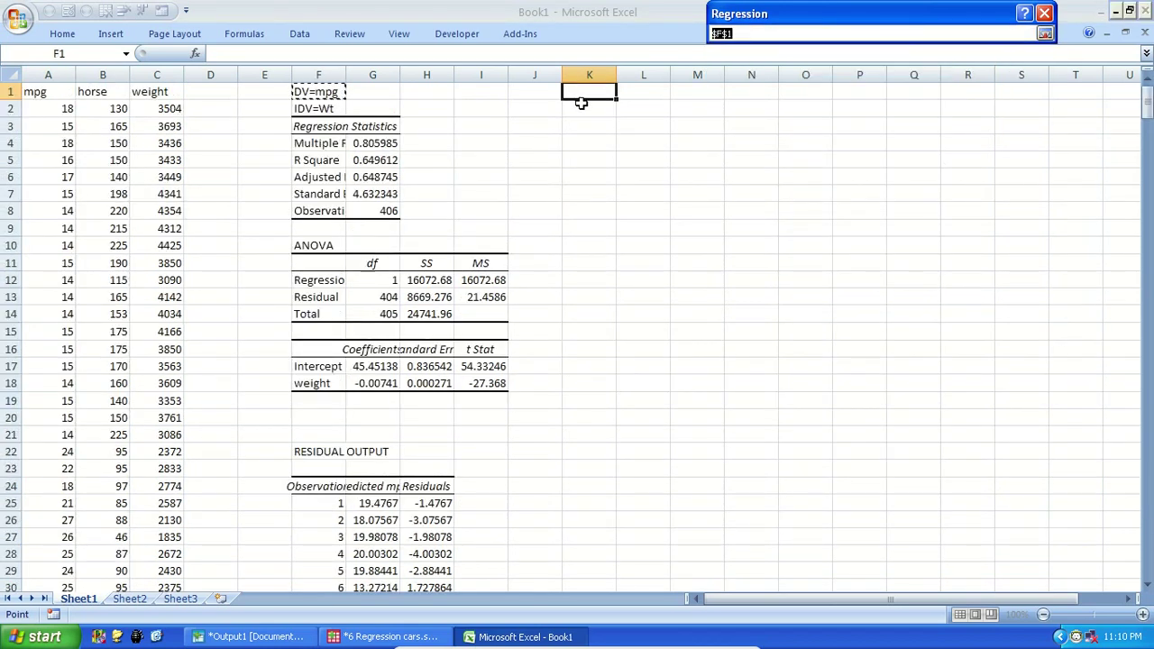
{"action": "left_click", "coordinate": [587, 92]}
{"action": "left_click", "coordinate": [1045, 33]}
{"action": "left_click", "coordinate": [1037, 47]}
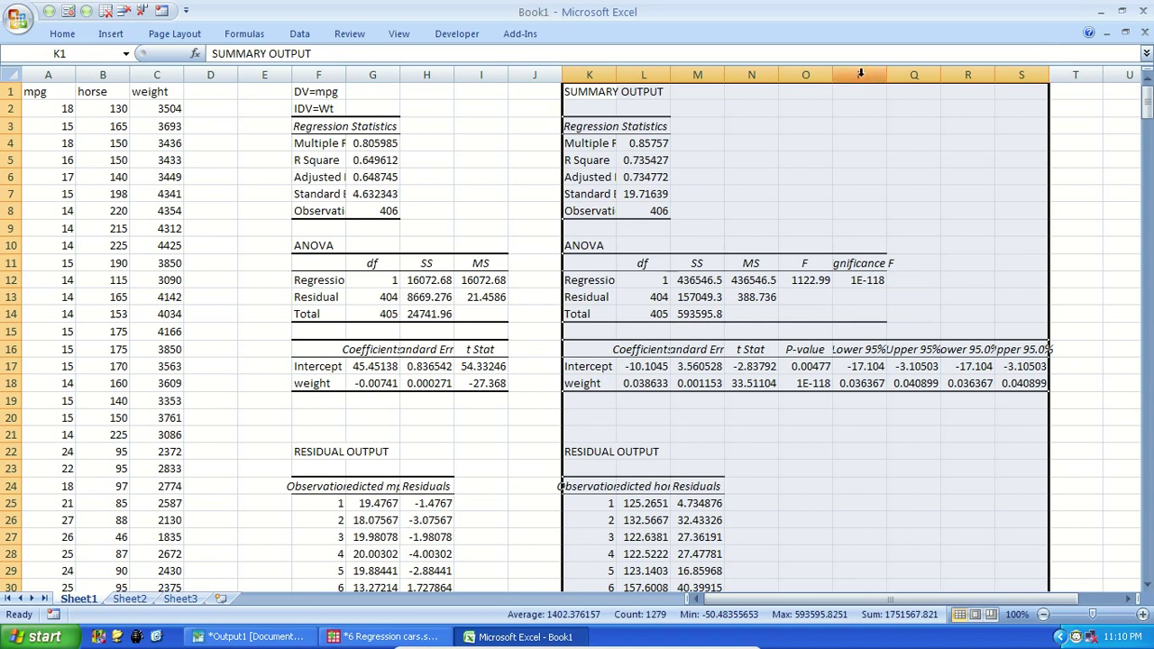
Step: Delete columns O to S of the second regression output
{"action": "left_click_drag", "start_coordinate": [806, 74], "coordinate": [1026, 72]}
{"action": "right_click", "coordinate": [1026, 72]}
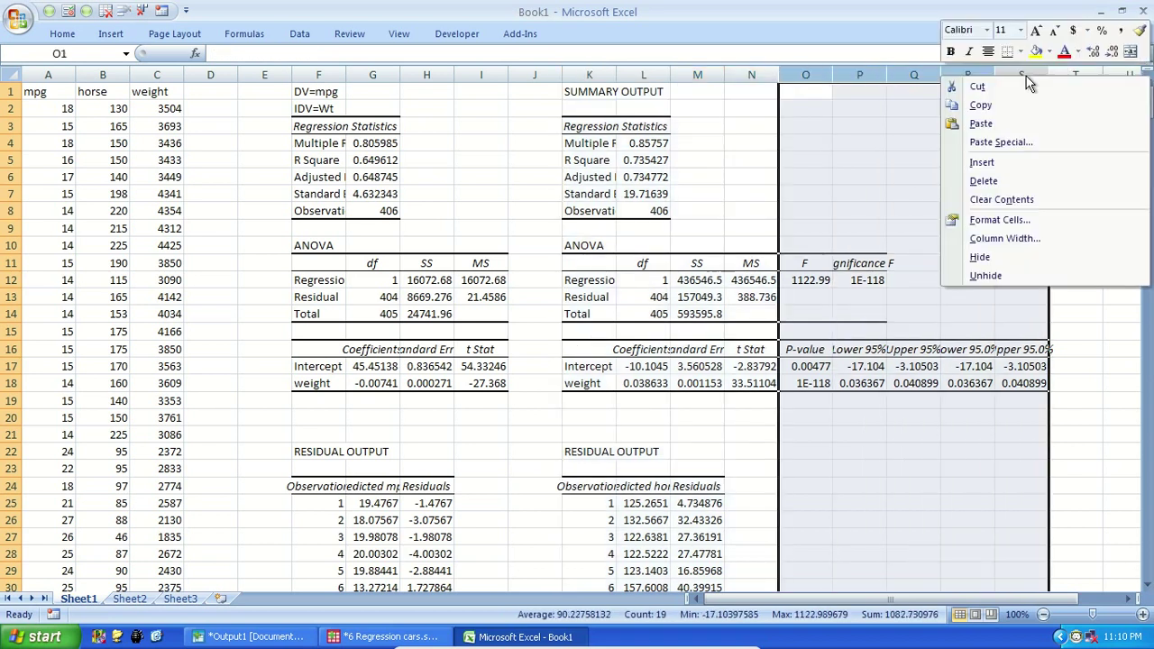
{"action": "left_click", "coordinate": [1043, 181]}
Step: Examine the first residuals in M25 and H25, comparing the predicted mpg in G25 with the actual mpg and weight in row 2
{"action": "scroll", "coordinate": [672, 494], "scroll_direction": "down", "scroll_amount": 2}
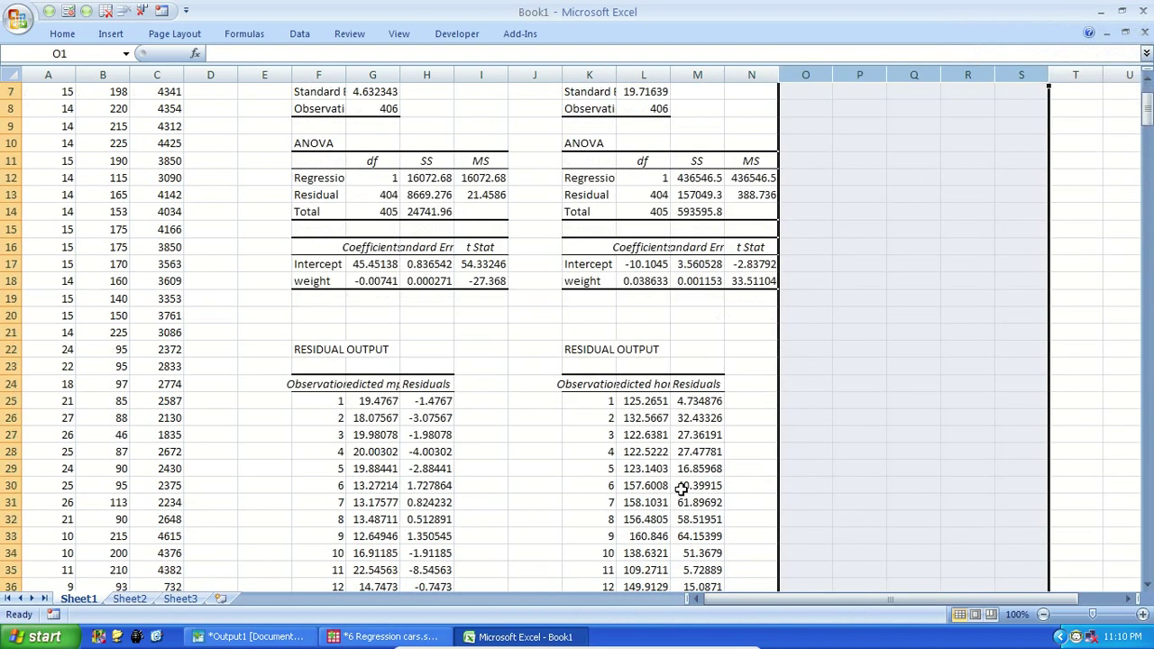
{"action": "left_click", "coordinate": [708, 400]}
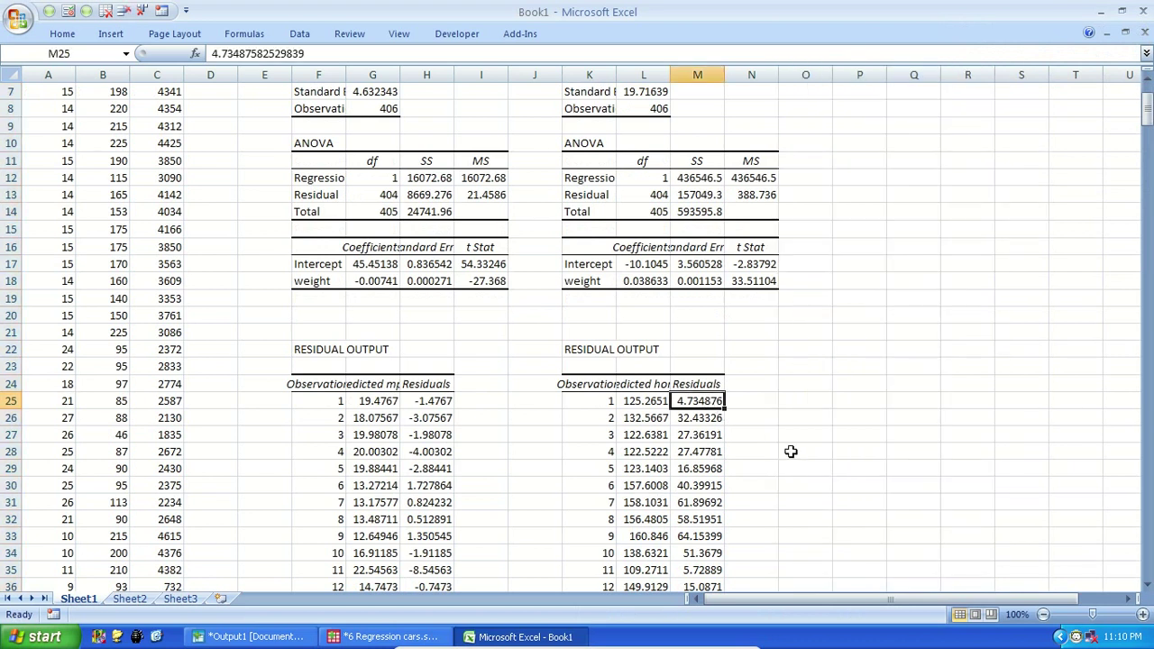
{"action": "left_click", "coordinate": [426, 403]}
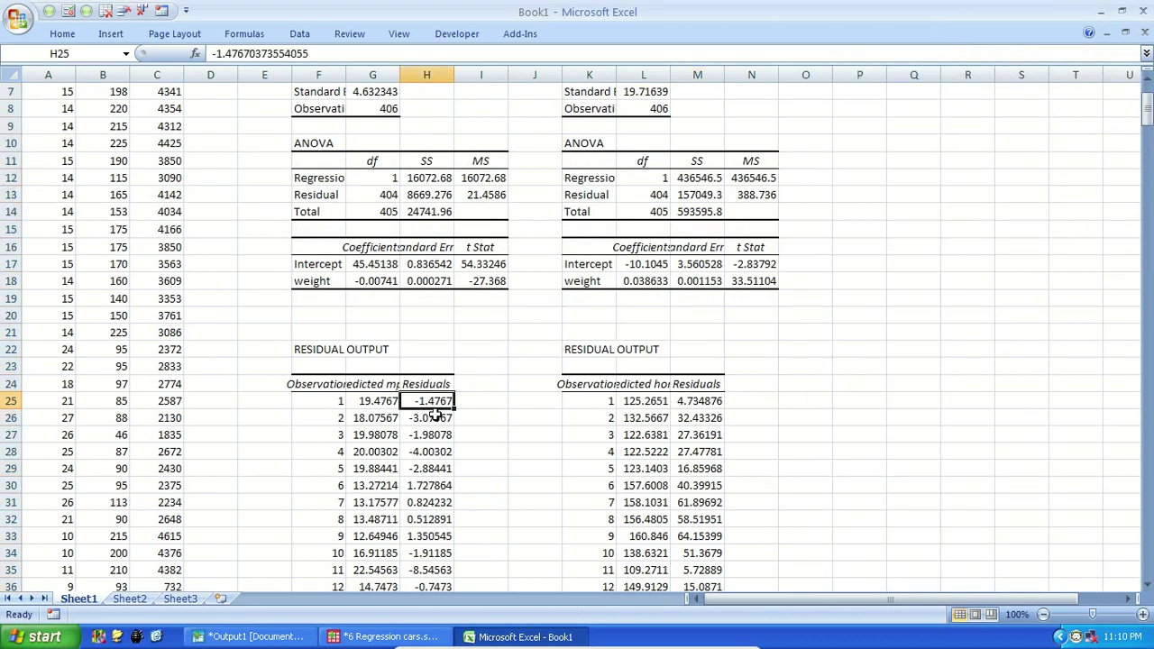
{"action": "scroll", "coordinate": [447, 418], "scroll_direction": "up", "scroll_amount": 2}
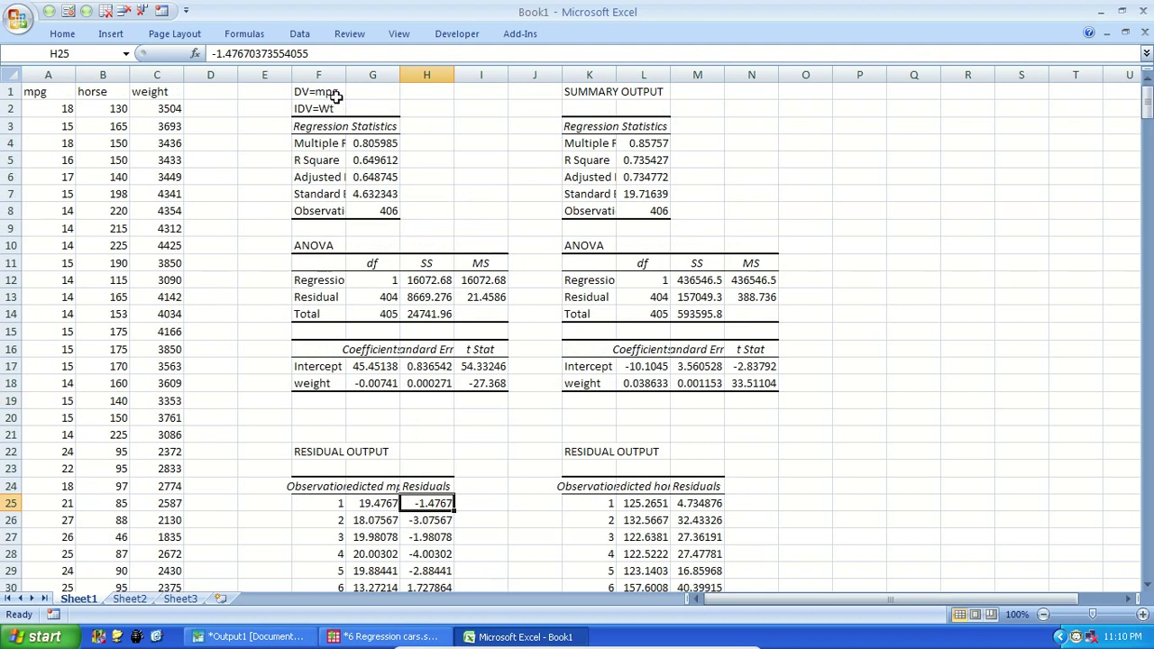
{"action": "left_click", "coordinate": [387, 505]}
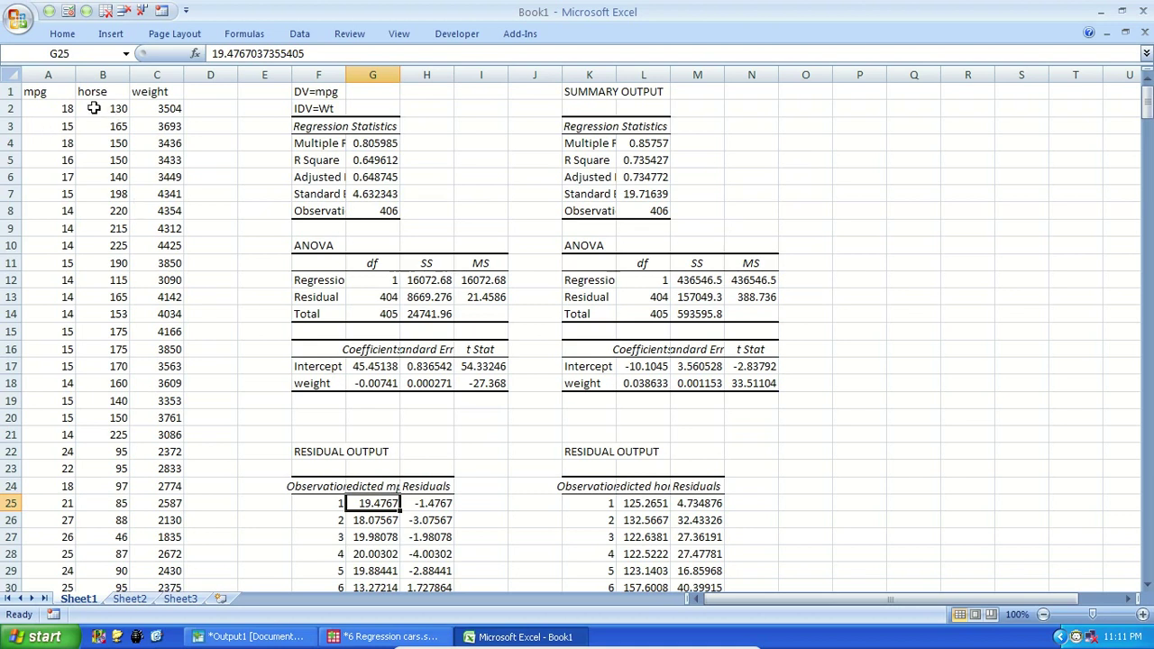
{"action": "left_click", "coordinate": [60, 110]}
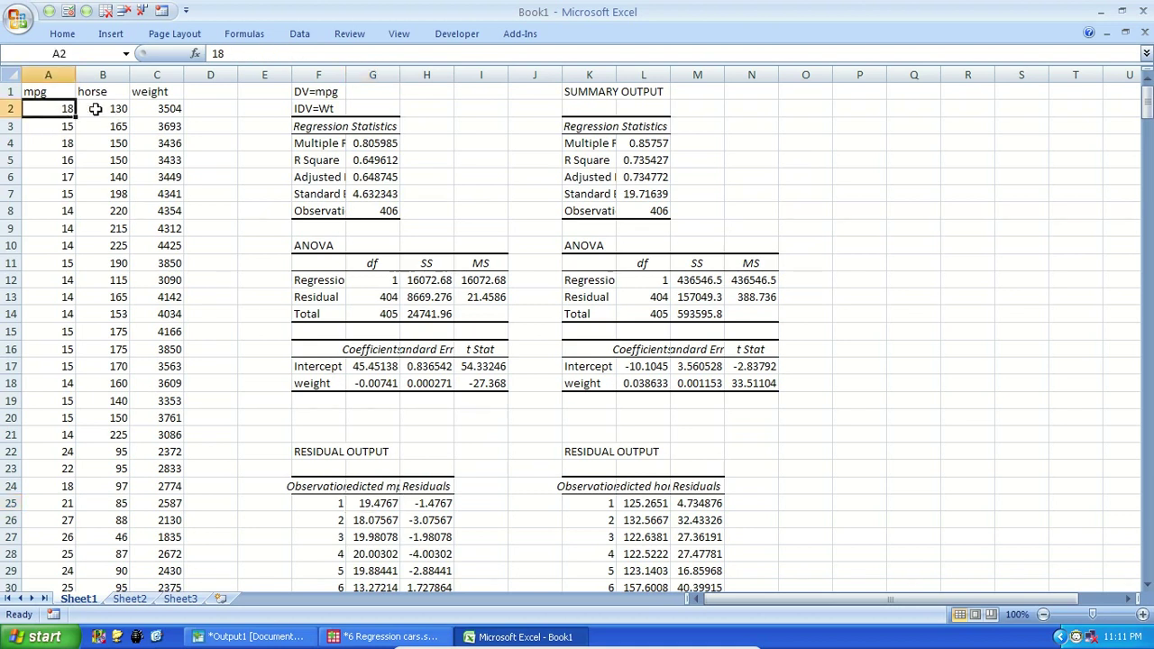
{"action": "left_click", "coordinate": [174, 109]}
{"action": "scroll", "coordinate": [369, 365], "scroll_direction": "down", "scroll_amount": 3}
{"action": "left_click", "coordinate": [373, 349]}
{"action": "scroll", "coordinate": [63, 145], "scroll_direction": "up", "scroll_amount": 3}
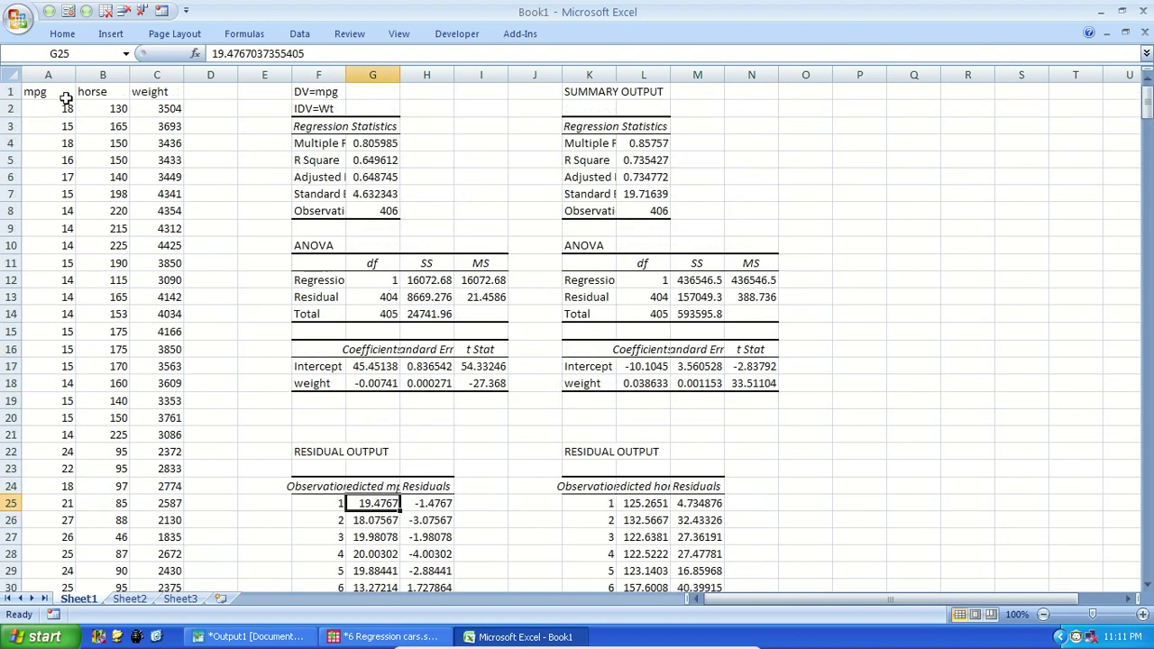
{"action": "left_click", "coordinate": [442, 505]}
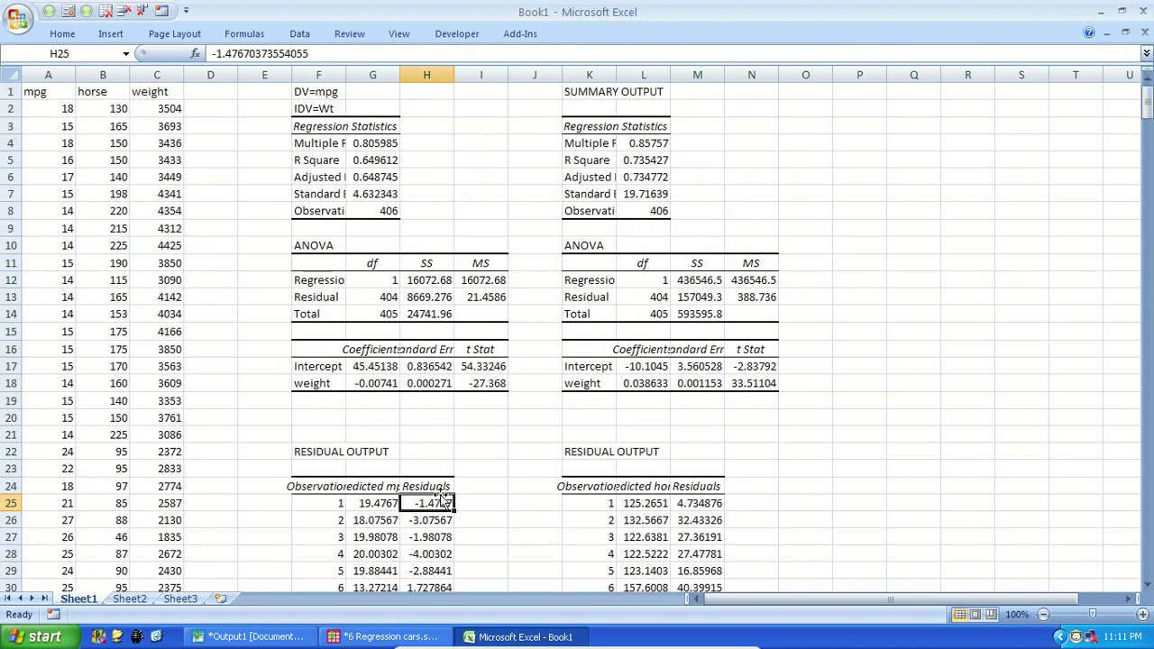
Step: Label the residual columns "mpg" in H23 and "horse" in M23
{"action": "left_click", "coordinate": [433, 466]}
{"action": "type", "text": "mpg"}
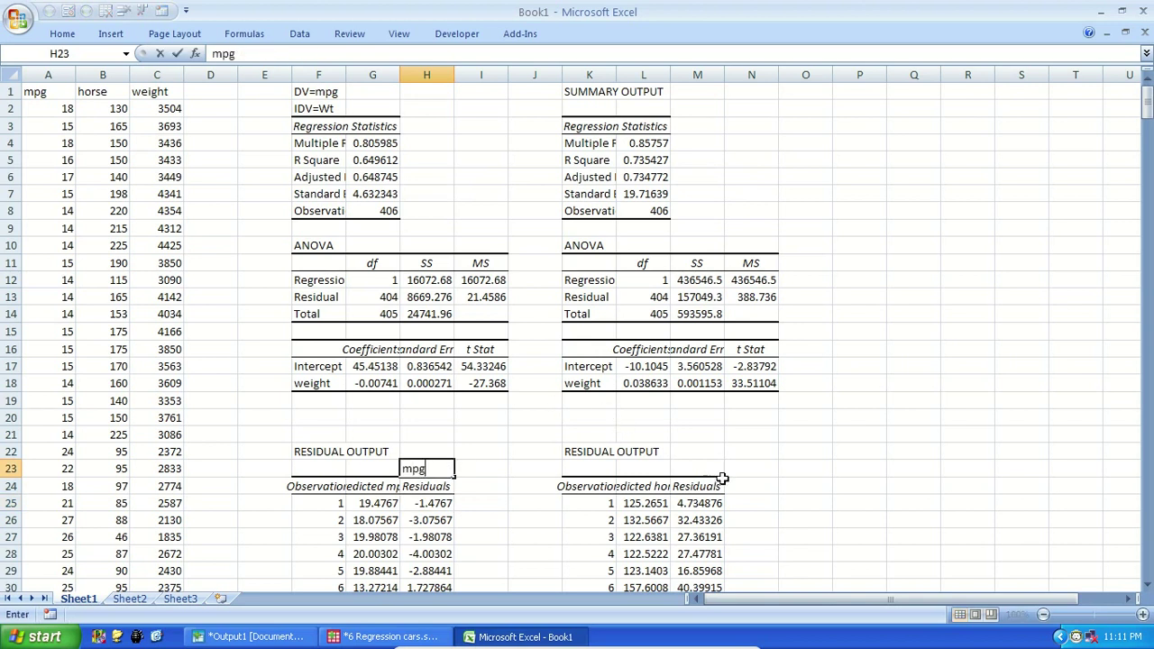
{"action": "left_click", "coordinate": [710, 467]}
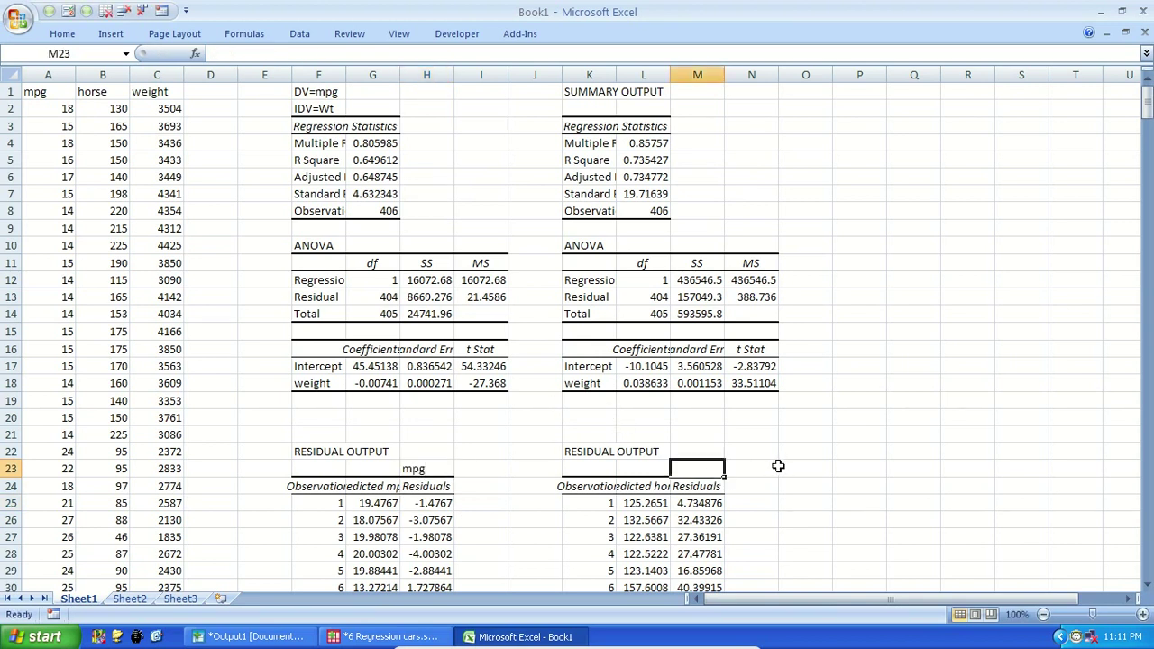
{"action": "type", "text": "horse"}
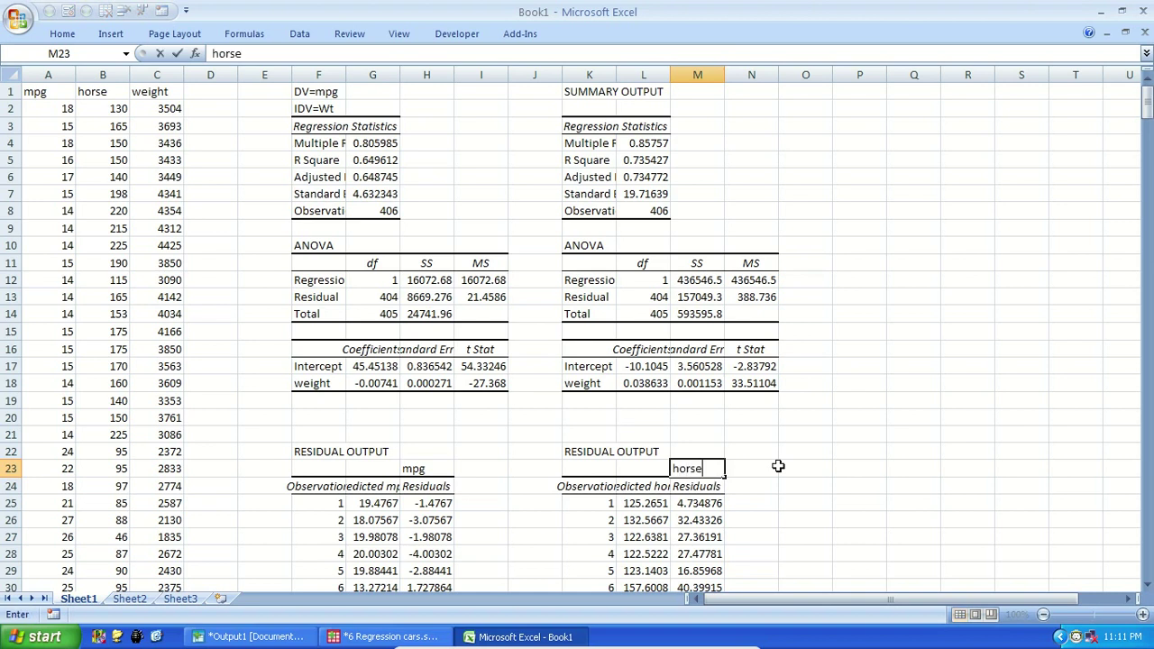
{"action": "left_click", "coordinate": [778, 467]}
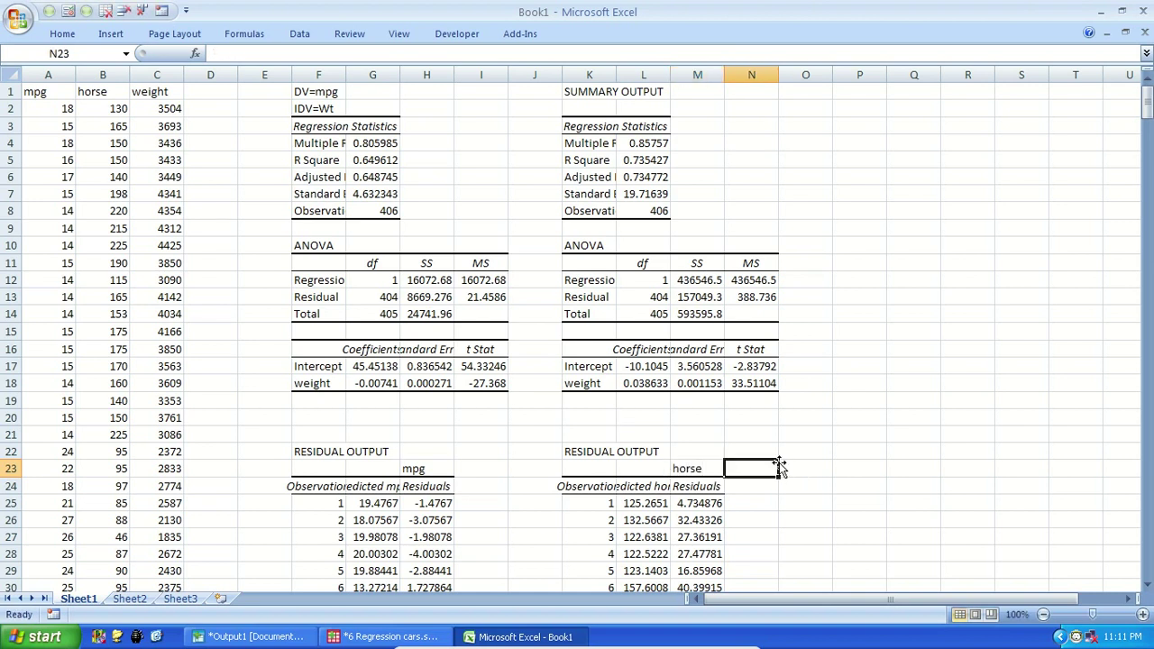
Step: Correlate the mpg and horse residuals in N21 with =CORREL(H25:H430,M25:M430)
{"action": "left_click", "coordinate": [759, 431]}
{"action": "type", "text": "=corr"}
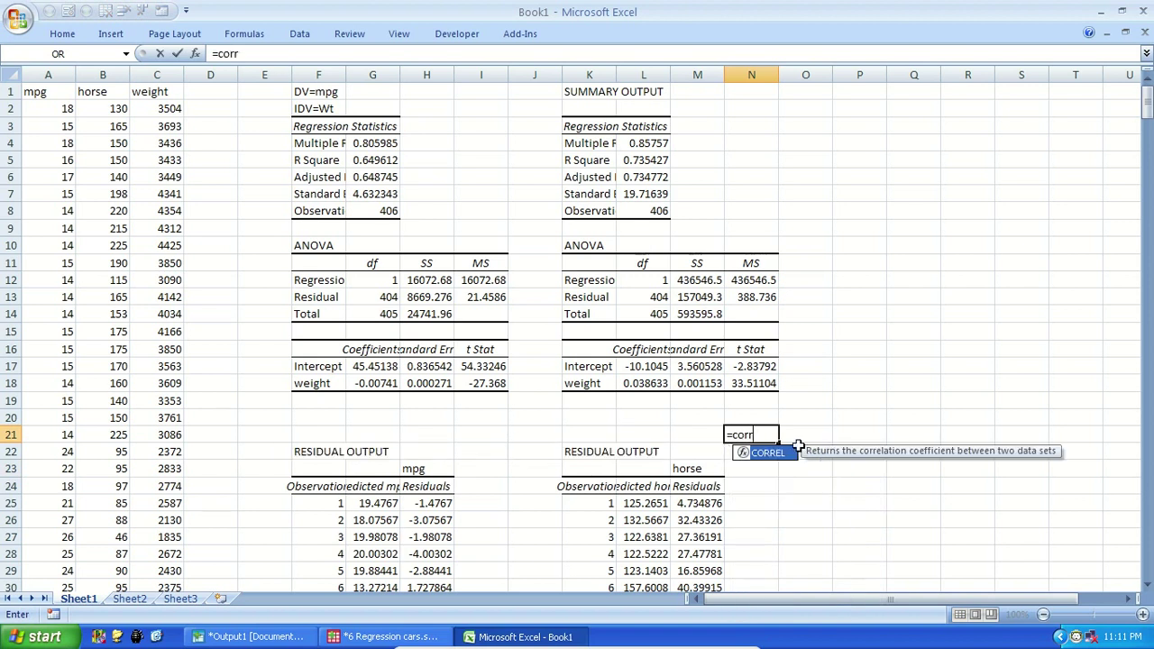
{"action": "key", "text": "Tab"}
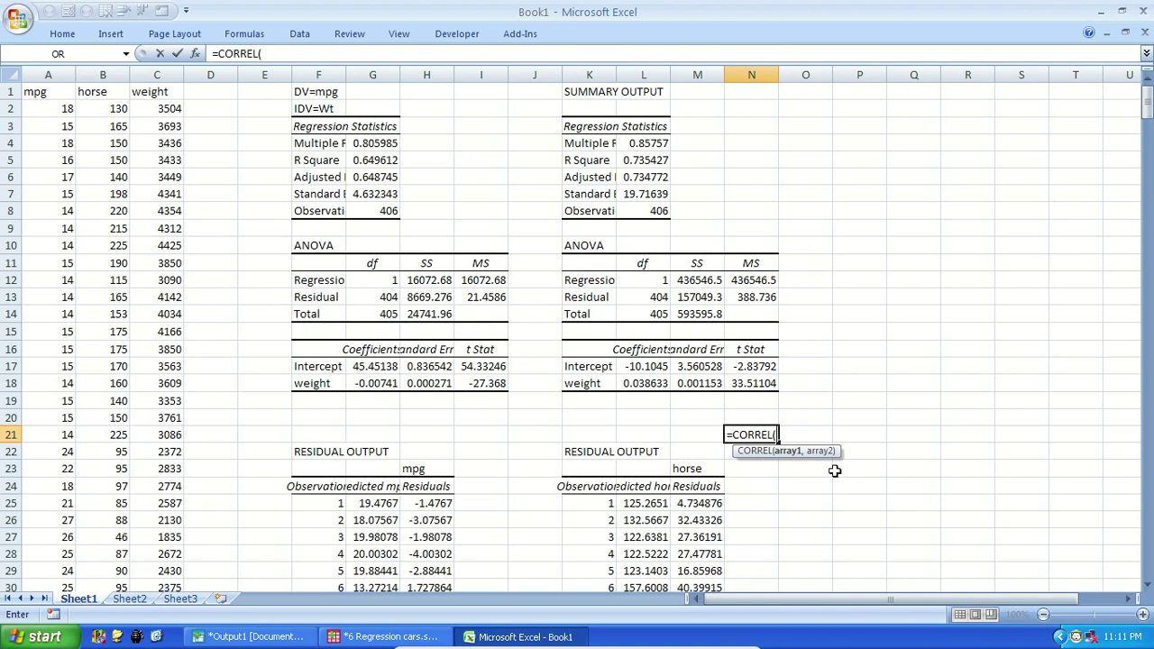
{"action": "left_click", "coordinate": [437, 503]}
{"action": "key", "text": "ctrl+shift+Down"}
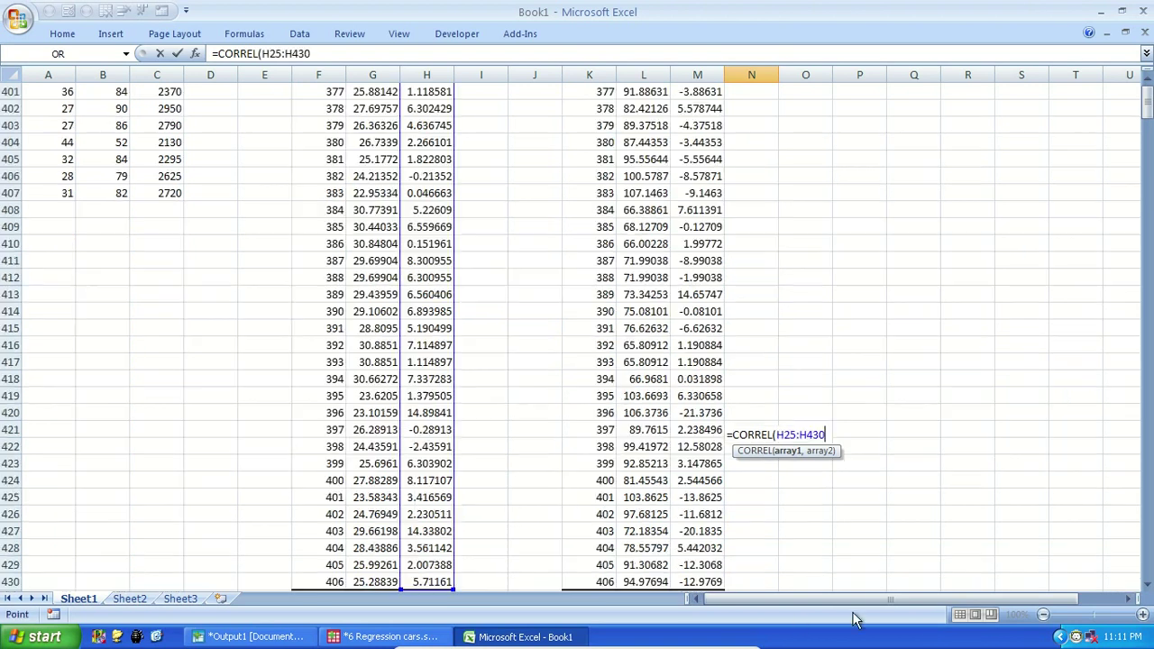
{"action": "type", "text": ","}
{"action": "left_click", "coordinate": [721, 583]}
{"action": "key", "text": "ctrl+shift+Up"}
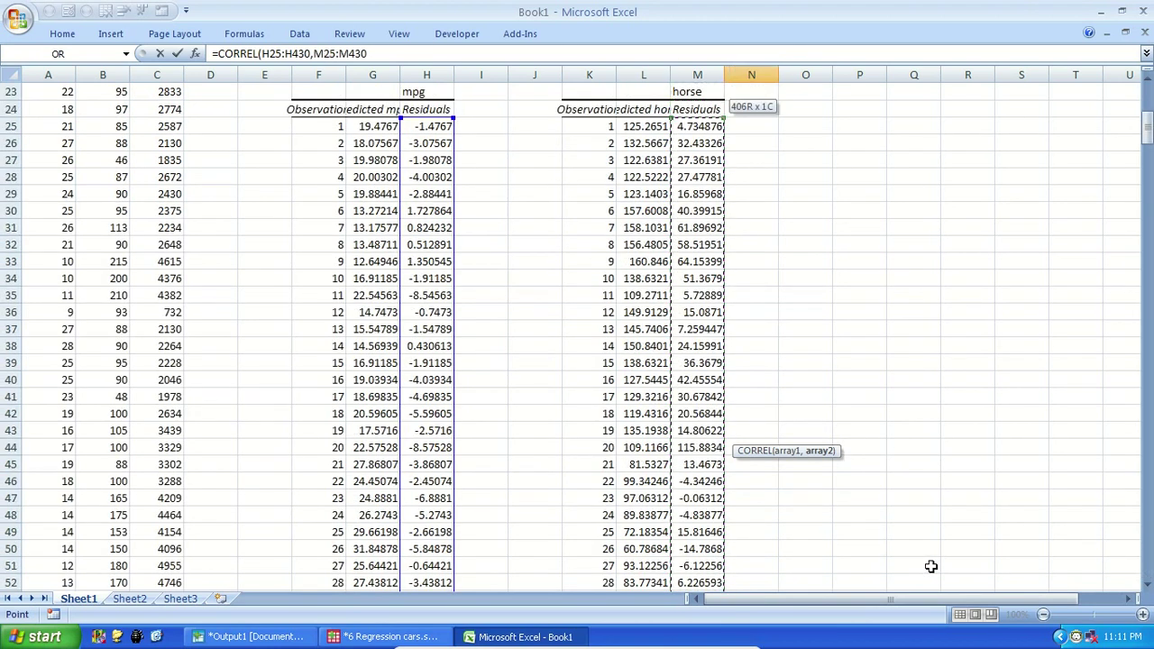
{"action": "key", "text": "Return"}
{"action": "key", "text": "Up"}
{"action": "key", "text": "Up"}
{"action": "key", "text": "Up"}
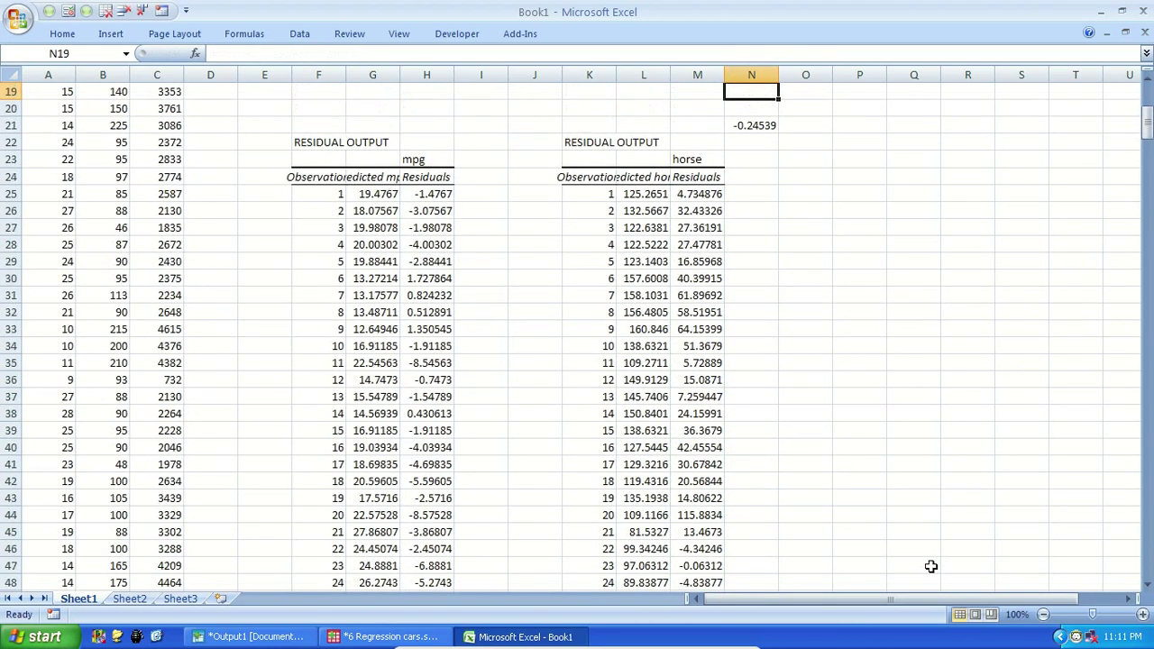
Step: Check the partial correlation in the PASW Statistics output, return to Excel and format N21 to three decimal places
{"action": "key", "text": "alt+Tab"}
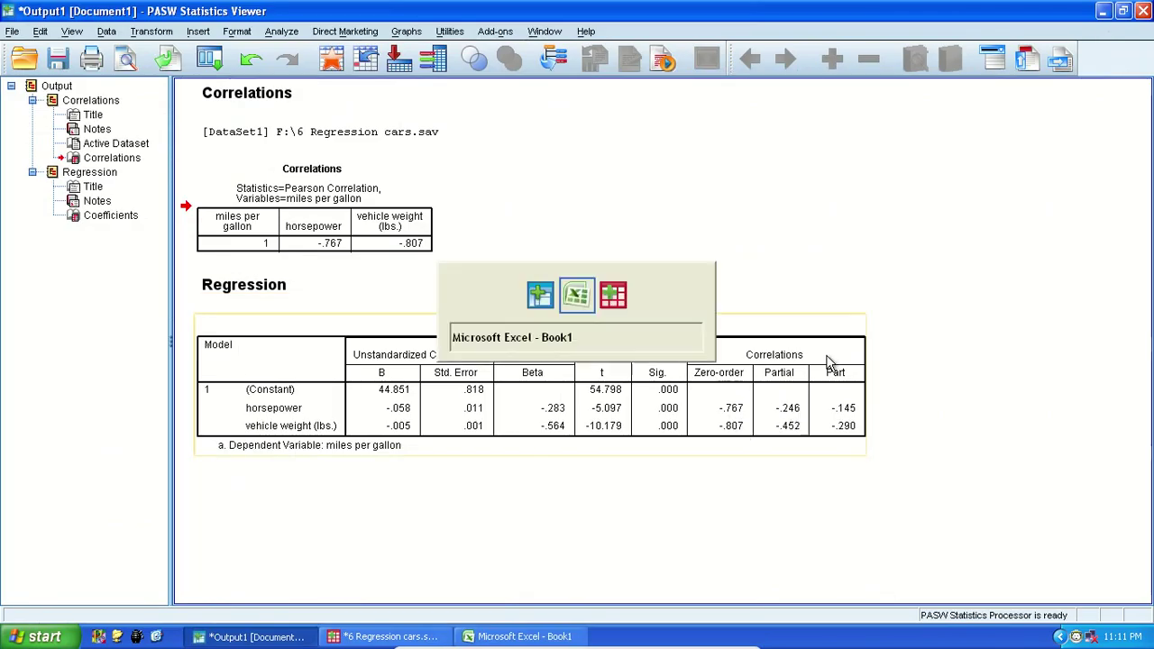
{"action": "key", "text": "alt+Tab"}
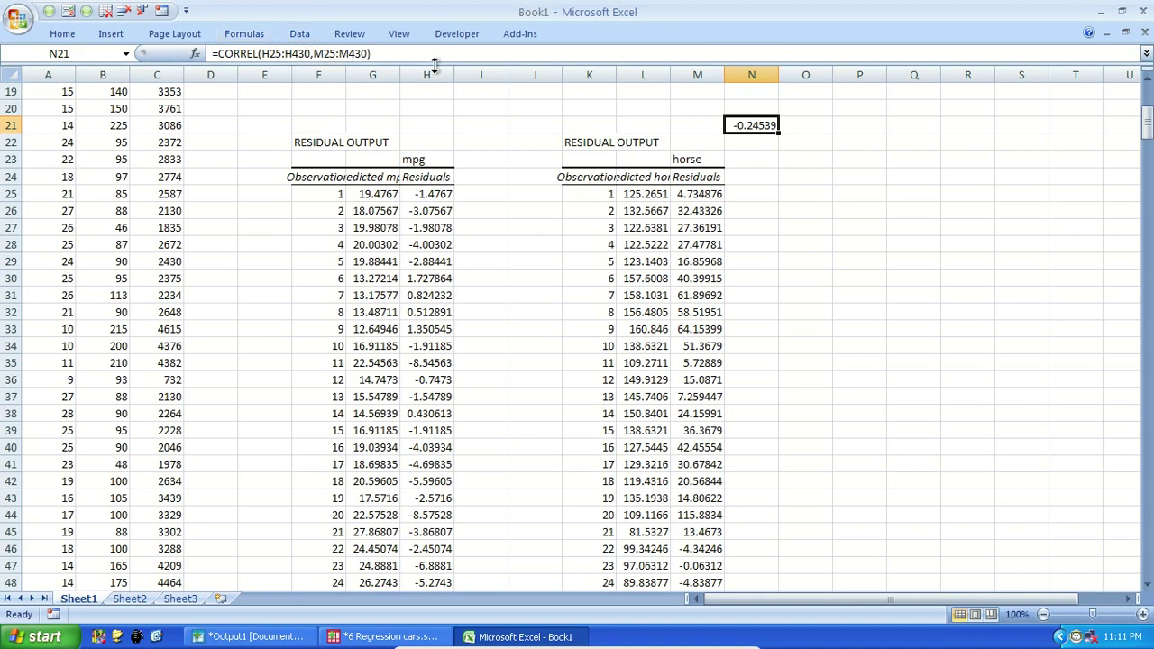
{"action": "double_click", "coordinate": [299, 34]}
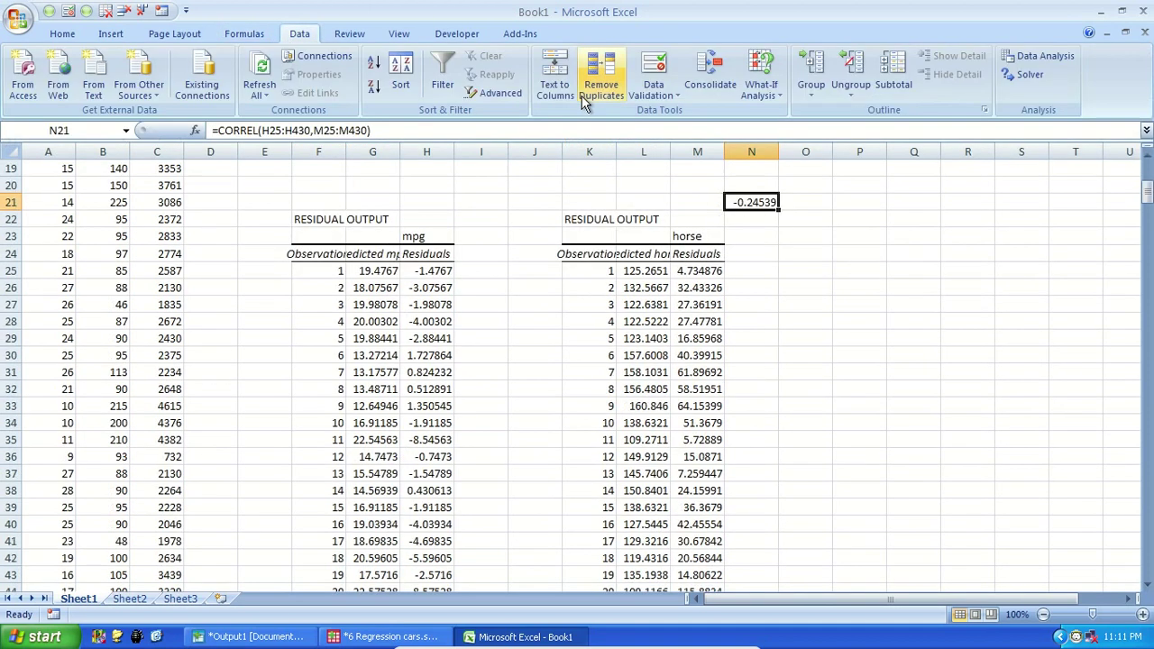
{"action": "left_click", "coordinate": [62, 33]}
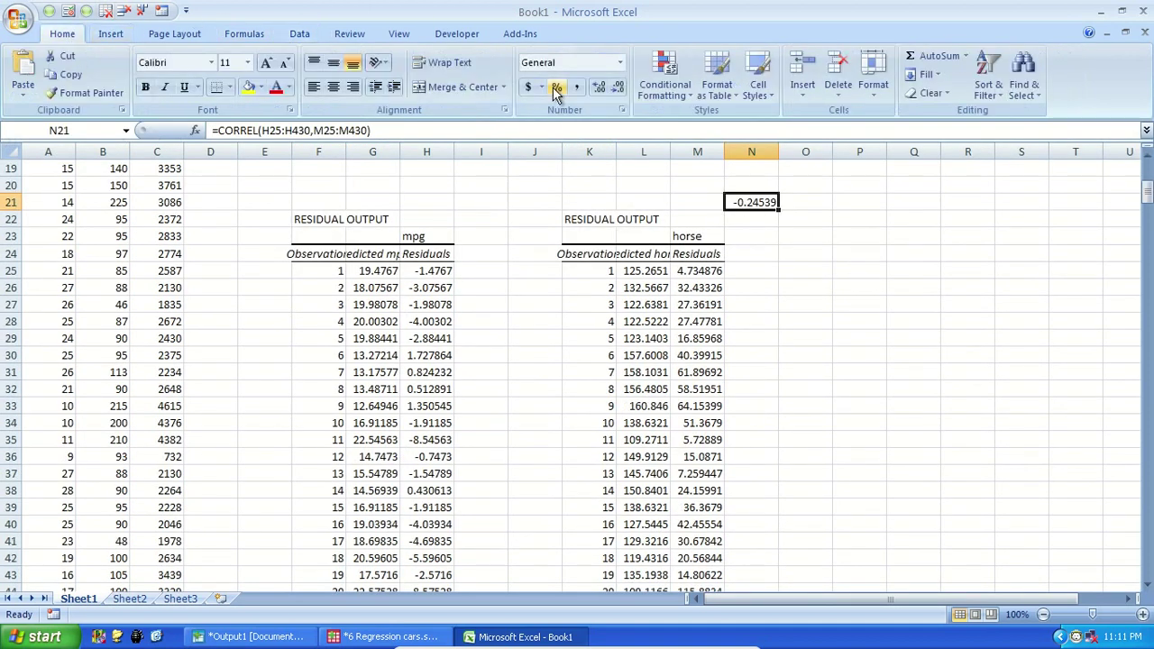
{"action": "left_click", "coordinate": [618, 91]}
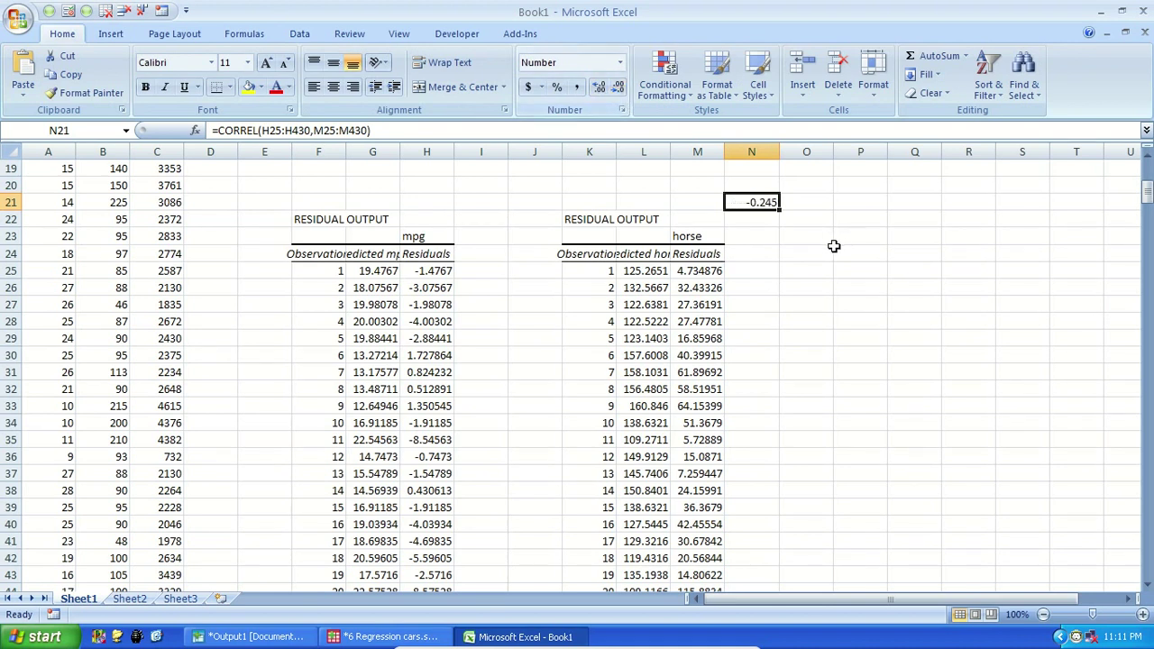
Step: Switch to the PASW Statistics output to compare horsepower's partial correlation with the N21 result, and return to Excel
{"action": "key", "text": "alt+Tab"}
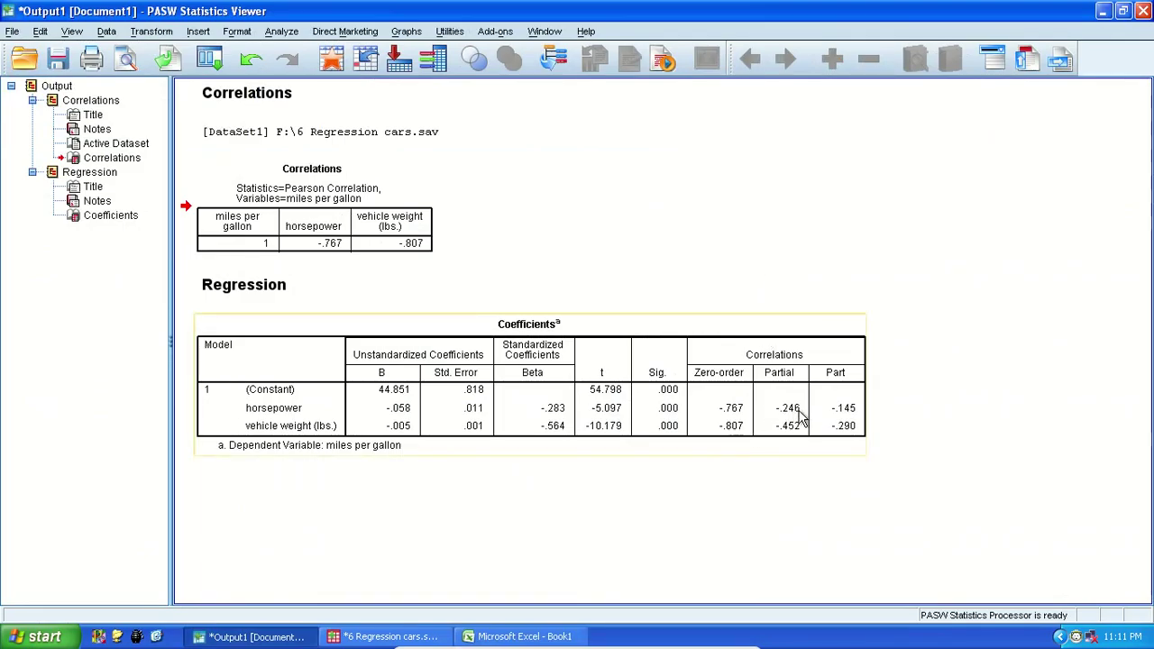
{"action": "key", "text": "alt+Tab"}
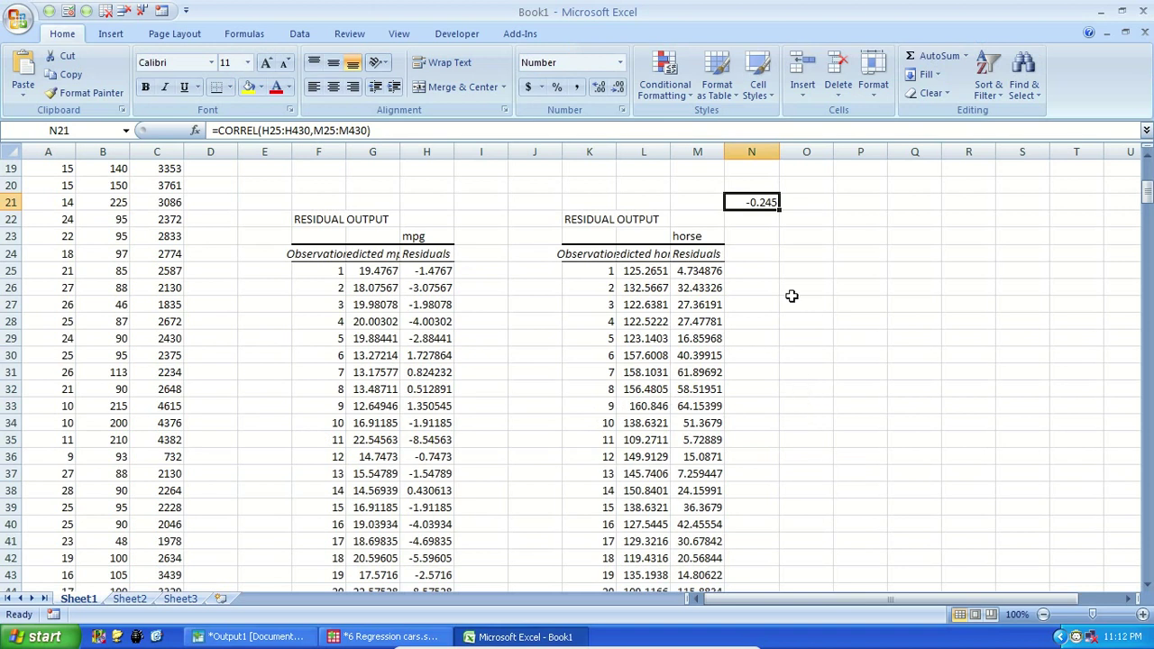
{"action": "scroll", "coordinate": [770, 224], "scroll_direction": "up", "scroll_amount": 6}
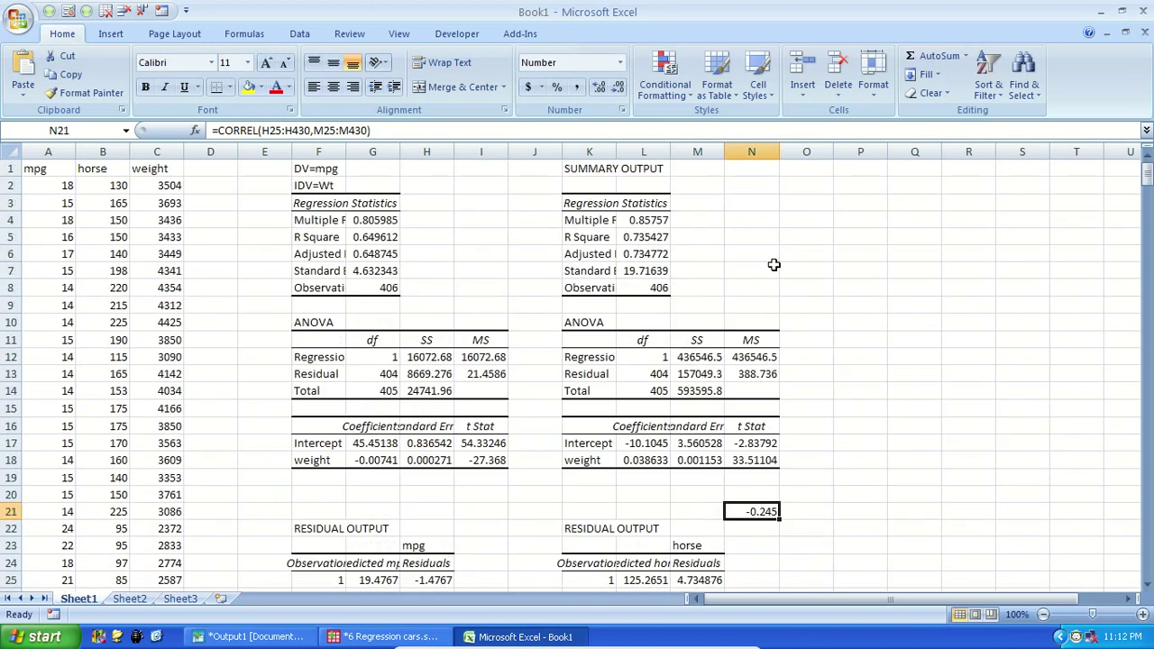
{"action": "key", "text": "alt+Tab"}
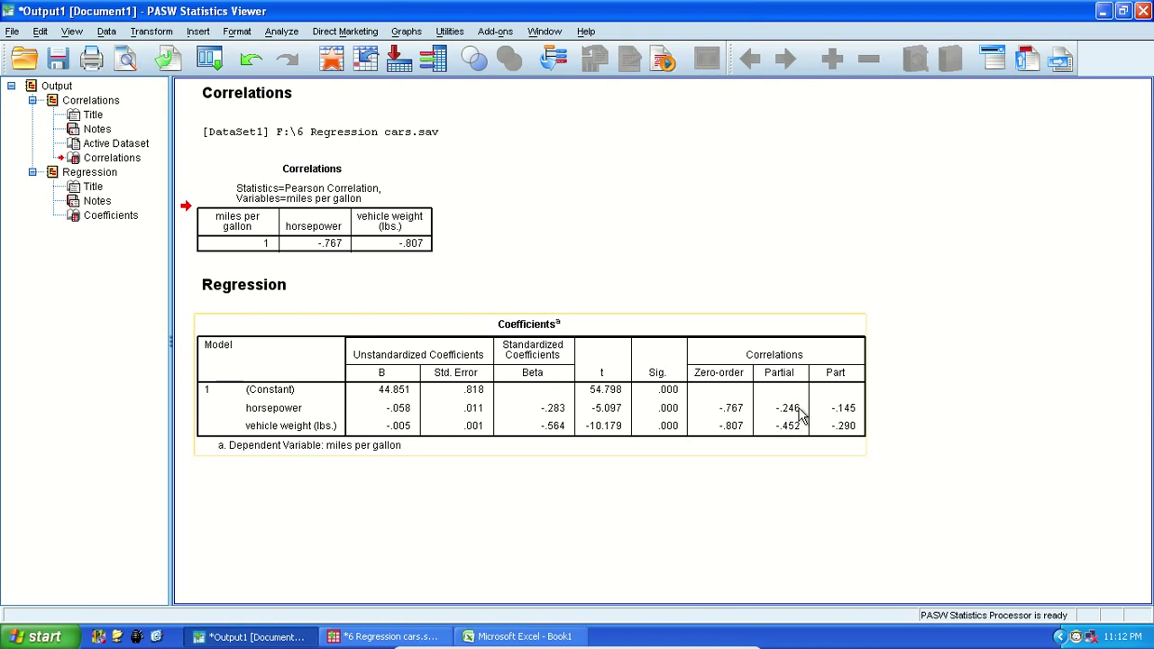
{"action": "key", "text": "alt+Tab"}
Step: Start another Regression and set its Y range to the mpg column, A1:A407
{"action": "left_click", "coordinate": [847, 170]}
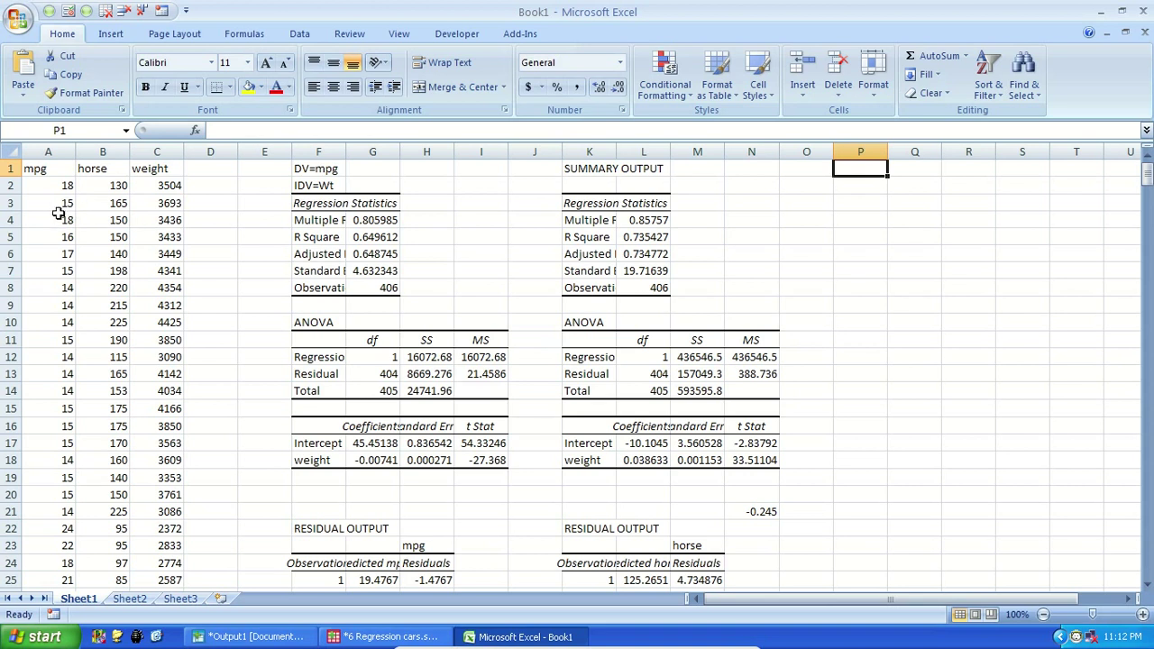
{"action": "left_click", "coordinate": [298, 33]}
{"action": "left_click", "coordinate": [1037, 56]}
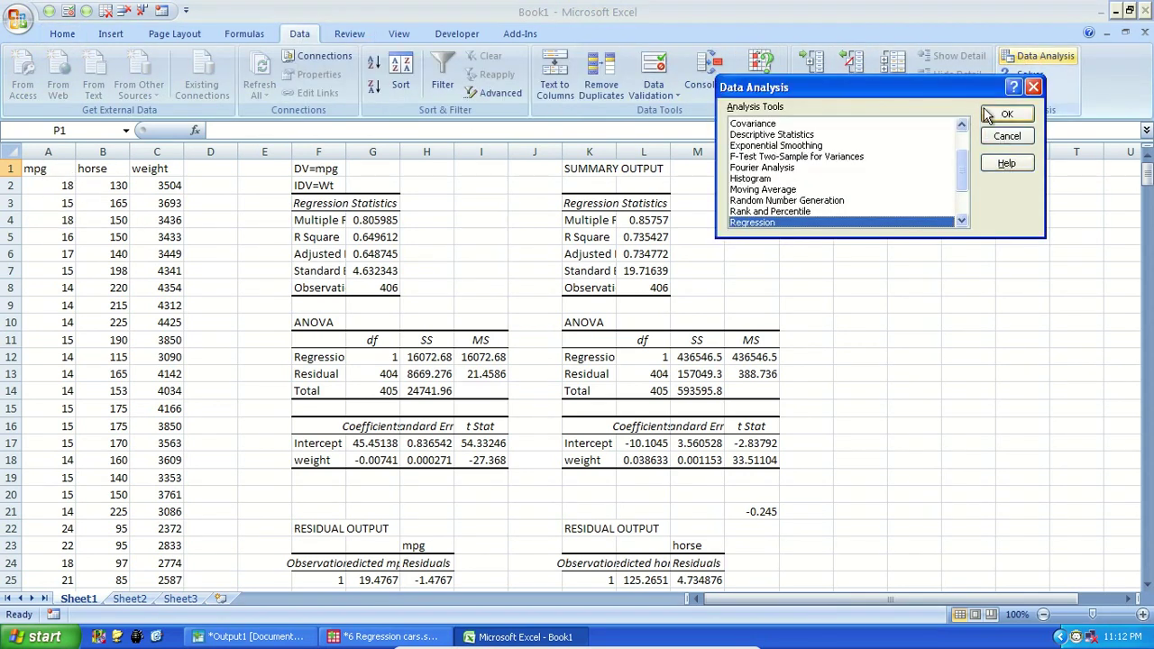
{"action": "left_click", "coordinate": [1007, 114]}
{"action": "left_click", "coordinate": [1043, 48]}
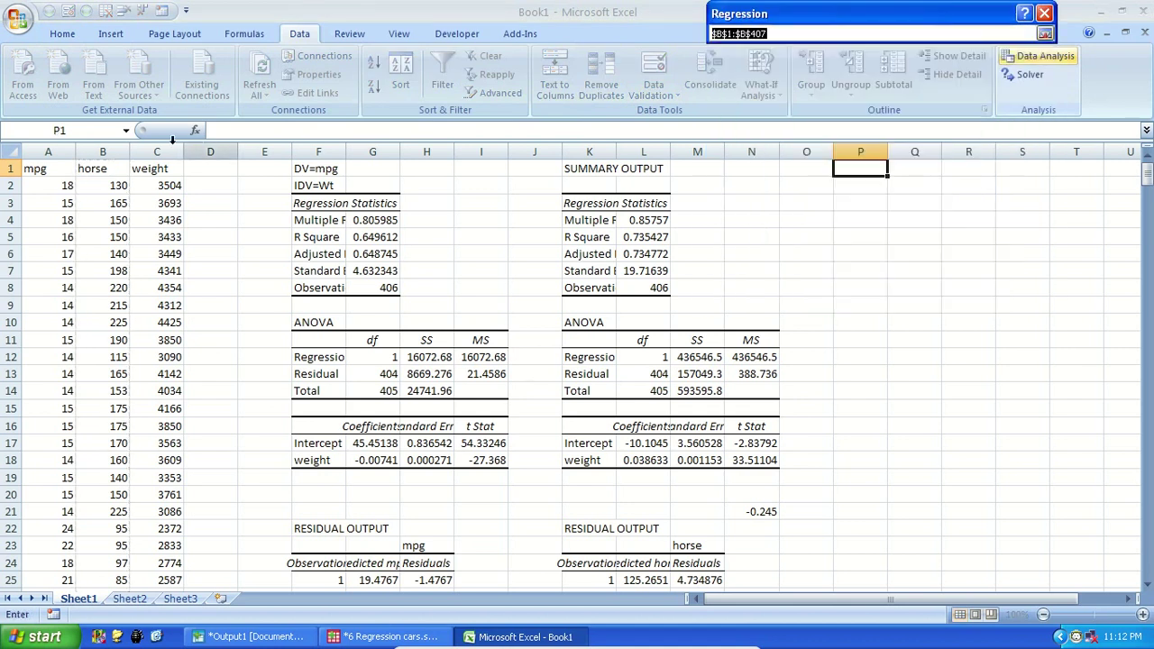
{"action": "left_click", "coordinate": [57, 172]}
{"action": "key", "text": "ctrl+shift+Down"}
{"action": "key", "text": "Return"}
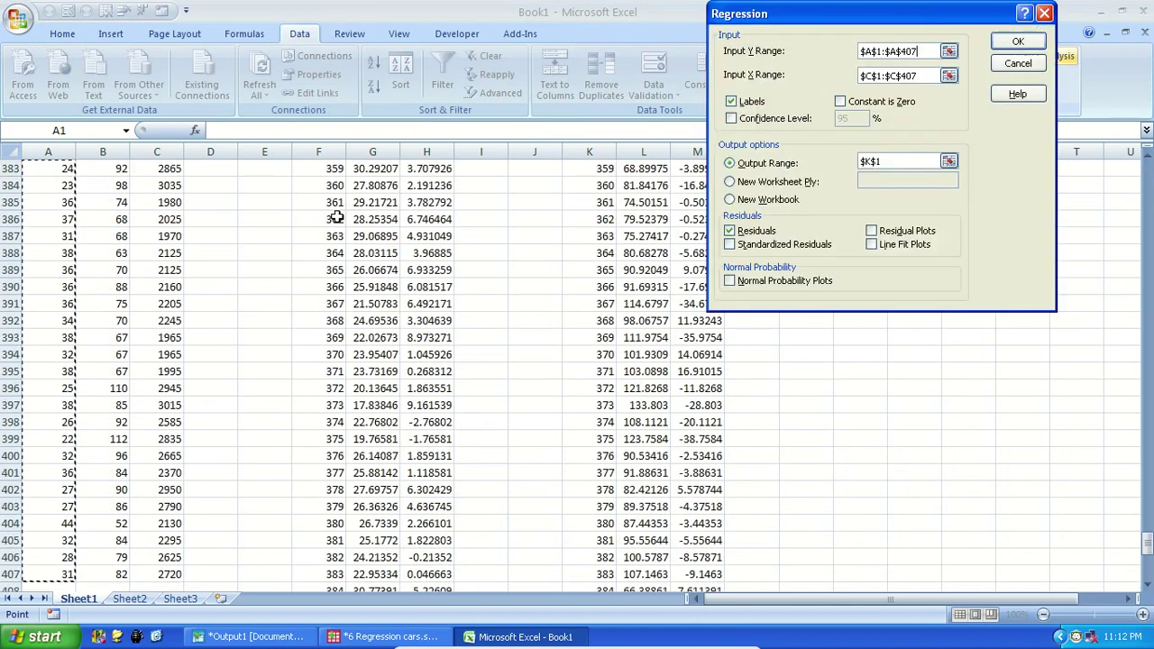
Step: Set the regression's X range to the horse column, B1:B407
{"action": "left_click", "coordinate": [949, 76]}
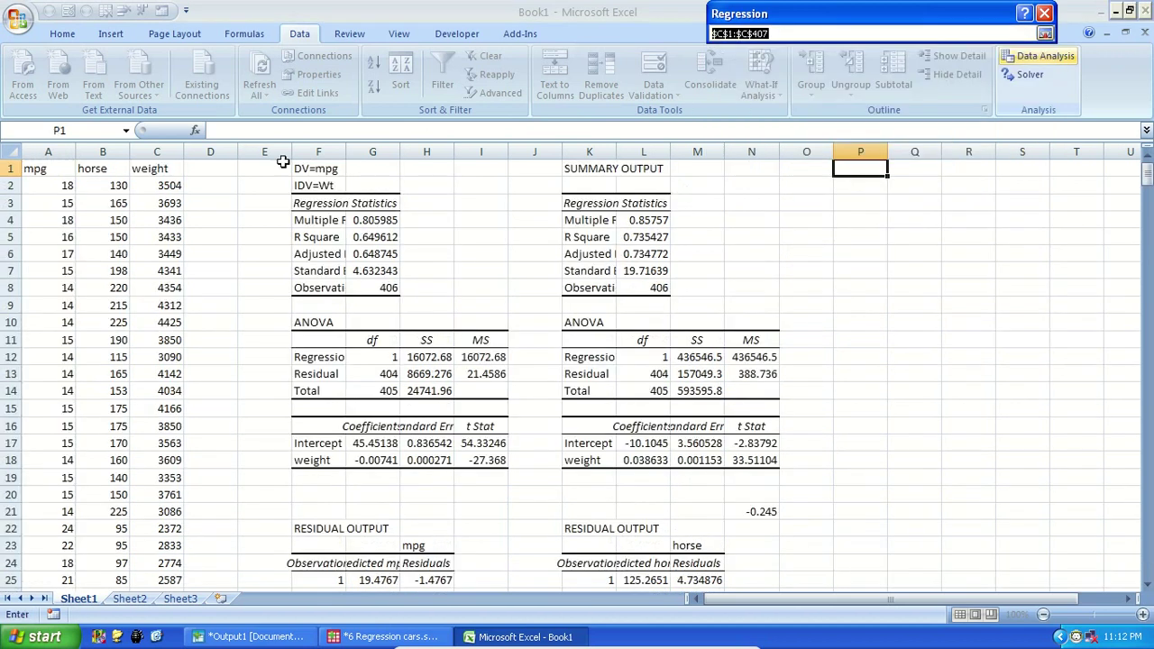
{"action": "left_click", "coordinate": [112, 167]}
{"action": "key", "text": "ctrl+shift+Down"}
{"action": "key", "text": "Return"}
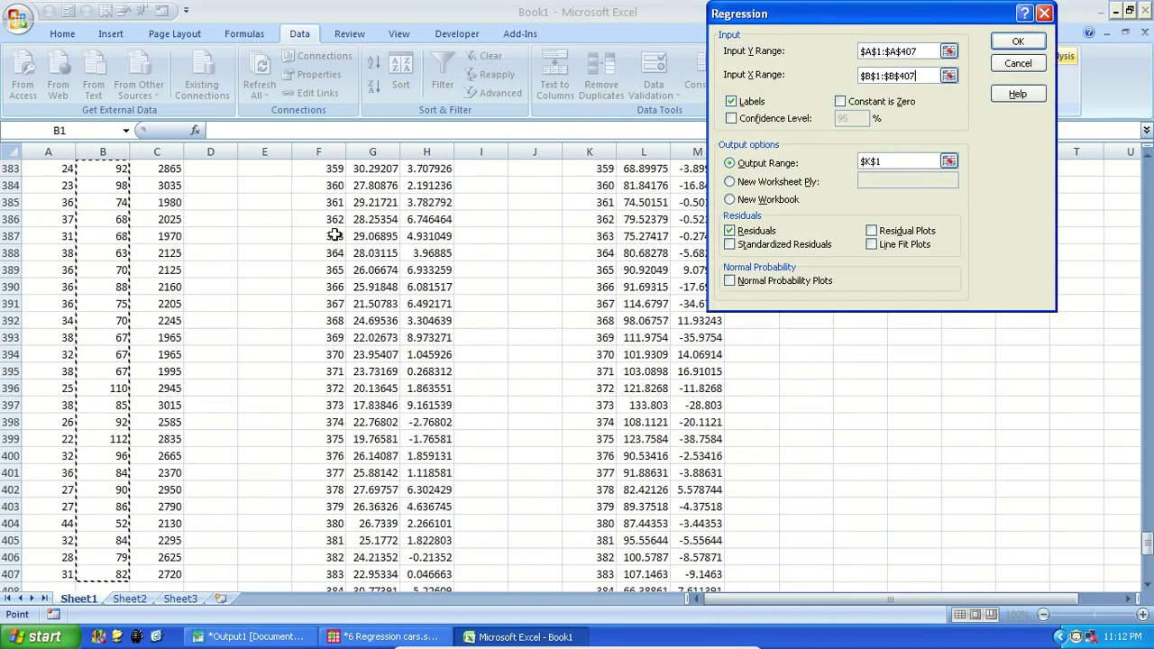
Step: Set the regression's output range to P1 and run it
{"action": "left_click", "coordinate": [949, 160]}
{"action": "left_click", "coordinate": [861, 168]}
{"action": "left_click", "coordinate": [1045, 33]}
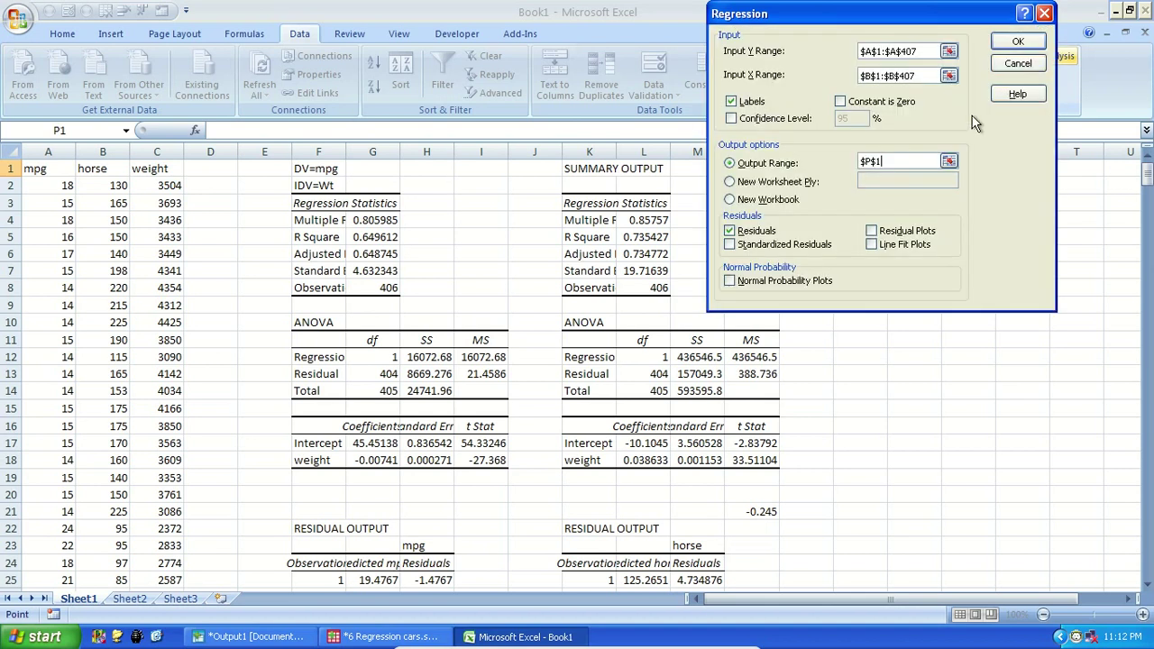
{"action": "left_click", "coordinate": [1014, 43]}
Step: Delete the surplus statistics columns T:X of the new regression output and label its residuals mpg in R23
{"action": "mouse_move", "coordinate": [1086, 153]}
{"action": "left_mouse_down"}
{"action": "mouse_move", "coordinate": [1141, 154]}
{"action": "mouse_move", "coordinate": [1062, 151]}
{"action": "mouse_move", "coordinate": [1077, 153]}
{"action": "left_mouse_up"}
{"action": "right_click", "coordinate": [1073, 151]}
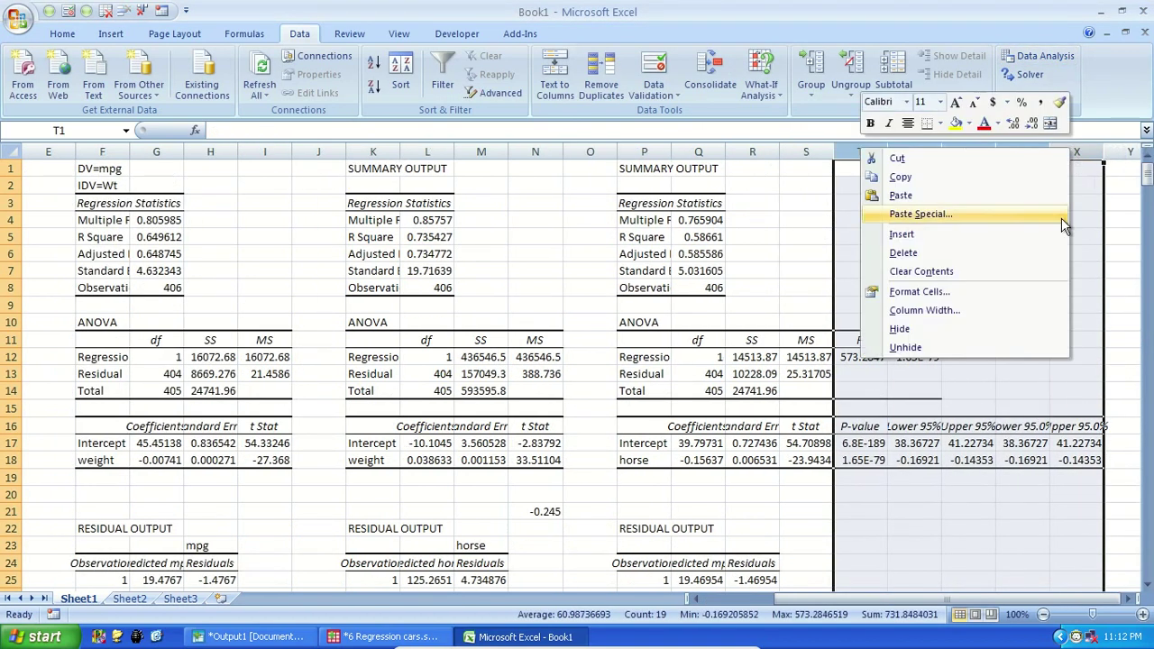
{"action": "left_click", "coordinate": [1001, 255]}
{"action": "left_click", "coordinate": [742, 548]}
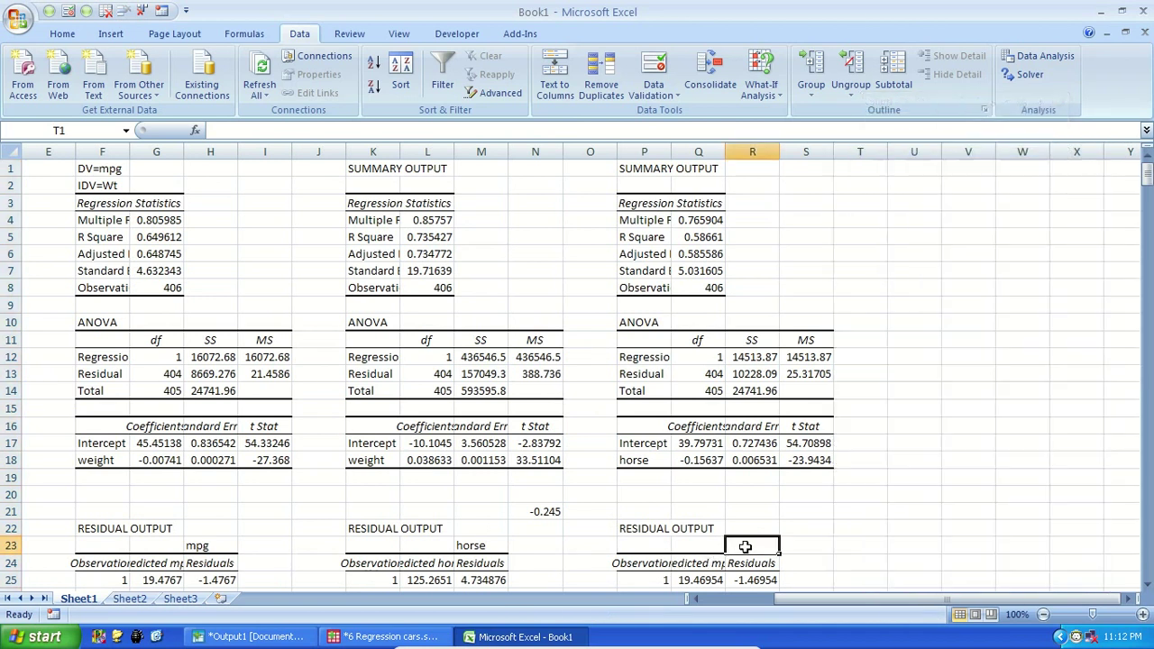
{"action": "type", "text": "mpg"}
{"action": "key", "text": "Tab"}
{"action": "key", "text": "Tab"}
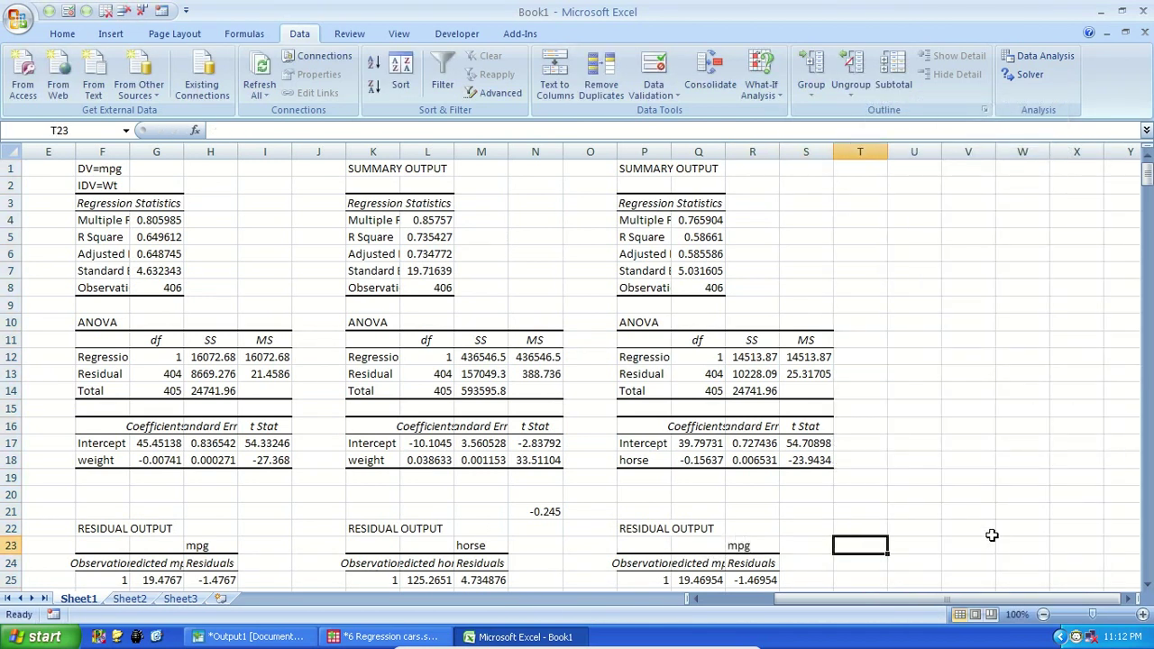
Step: Start another Regression and set its Y range to the weight column, C1:C407
{"action": "left_click", "coordinate": [1035, 56]}
{"action": "left_click", "coordinate": [1007, 114]}
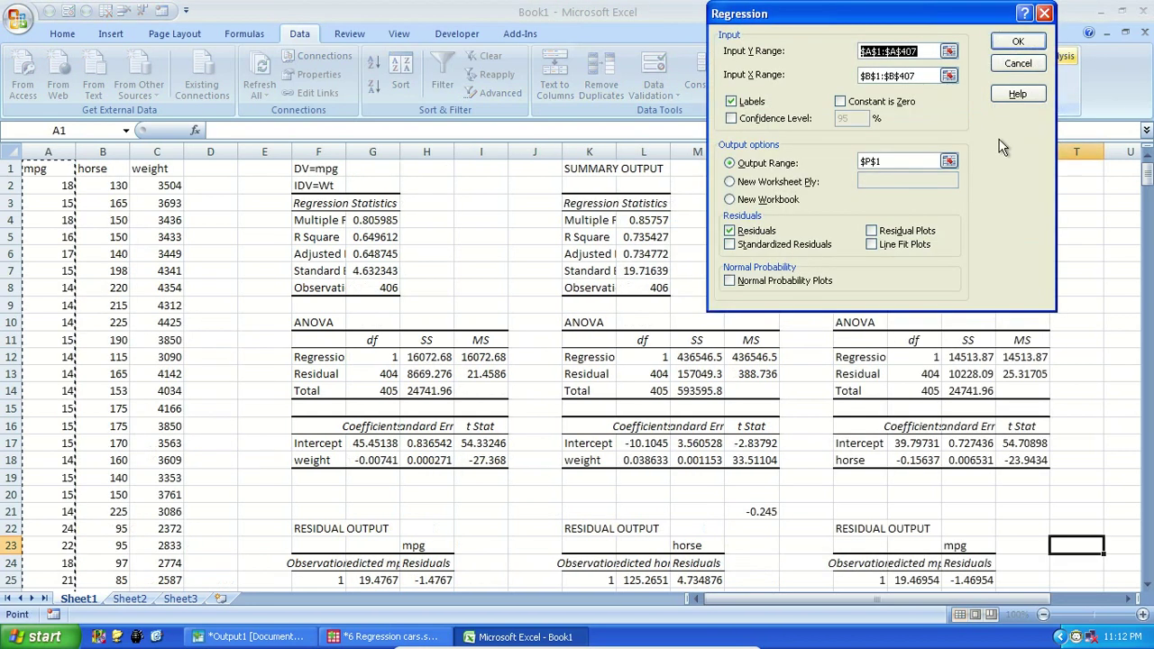
{"action": "left_click", "coordinate": [954, 58]}
{"action": "left_click", "coordinate": [151, 172]}
{"action": "key", "text": "ctrl+shift+Down"}
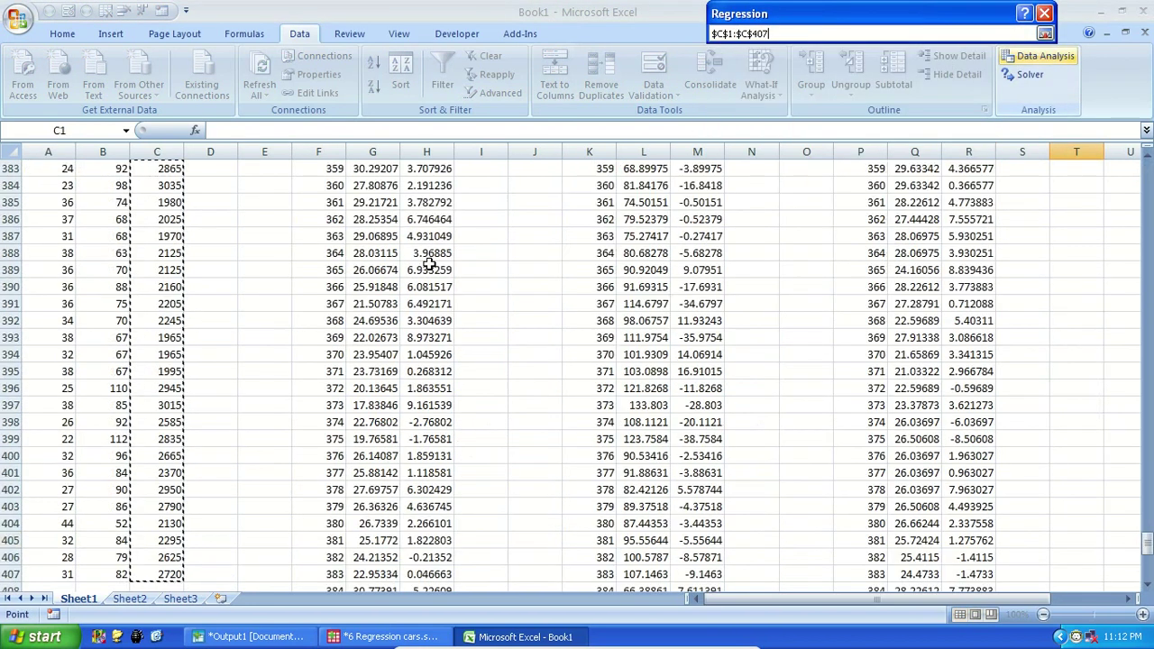
{"action": "key", "text": "Return"}
Step: Set the weight regression's output range to U1 and run it
{"action": "left_click", "coordinate": [949, 161]}
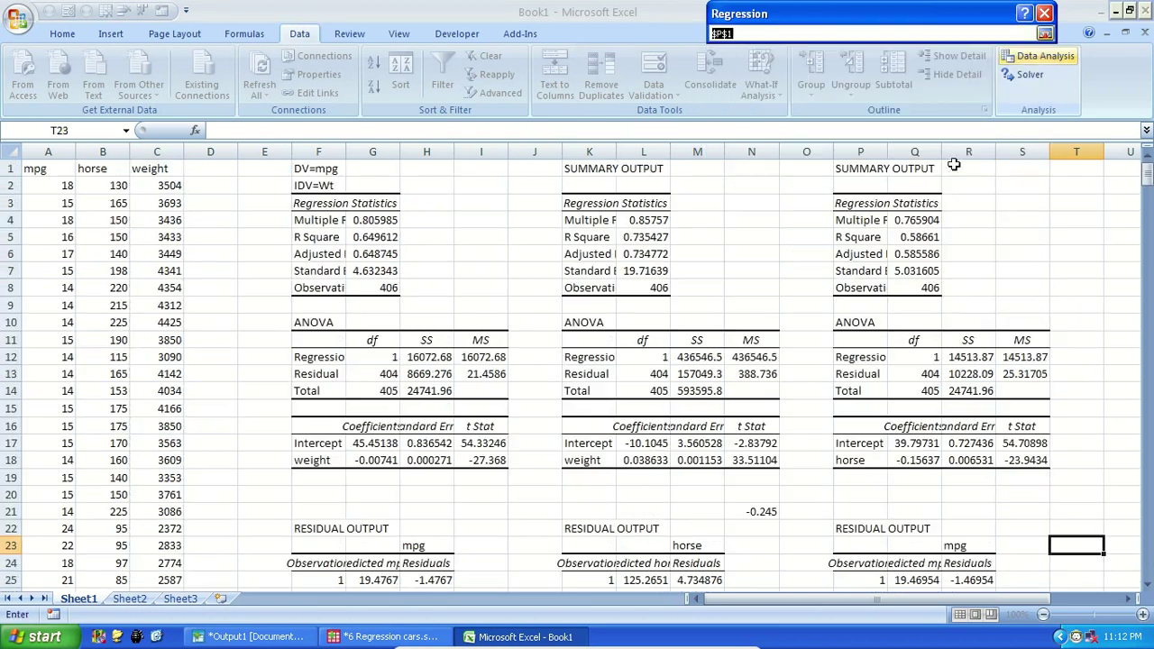
{"action": "left_click", "coordinate": [1116, 167]}
{"action": "left_click", "coordinate": [1045, 33]}
{"action": "left_click", "coordinate": [1031, 45]}
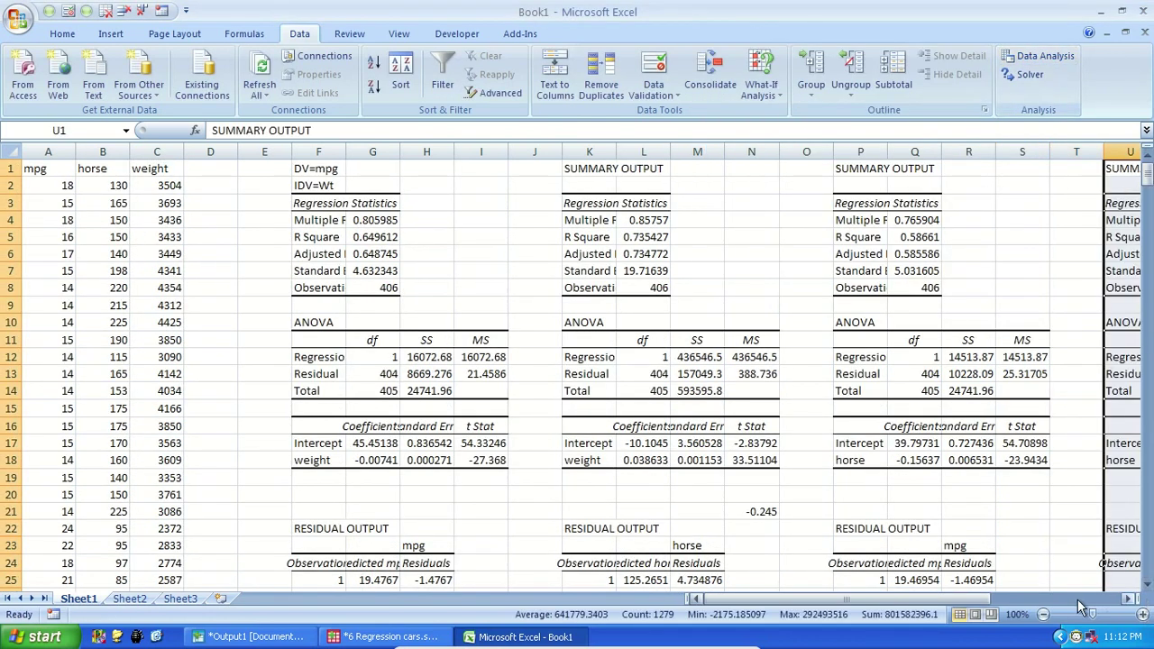
Step: Delete the surplus statistics columns Y:AC of the weight regression output
{"action": "left_click", "coordinate": [1128, 598]}
{"action": "left_click", "coordinate": [1123, 591]}
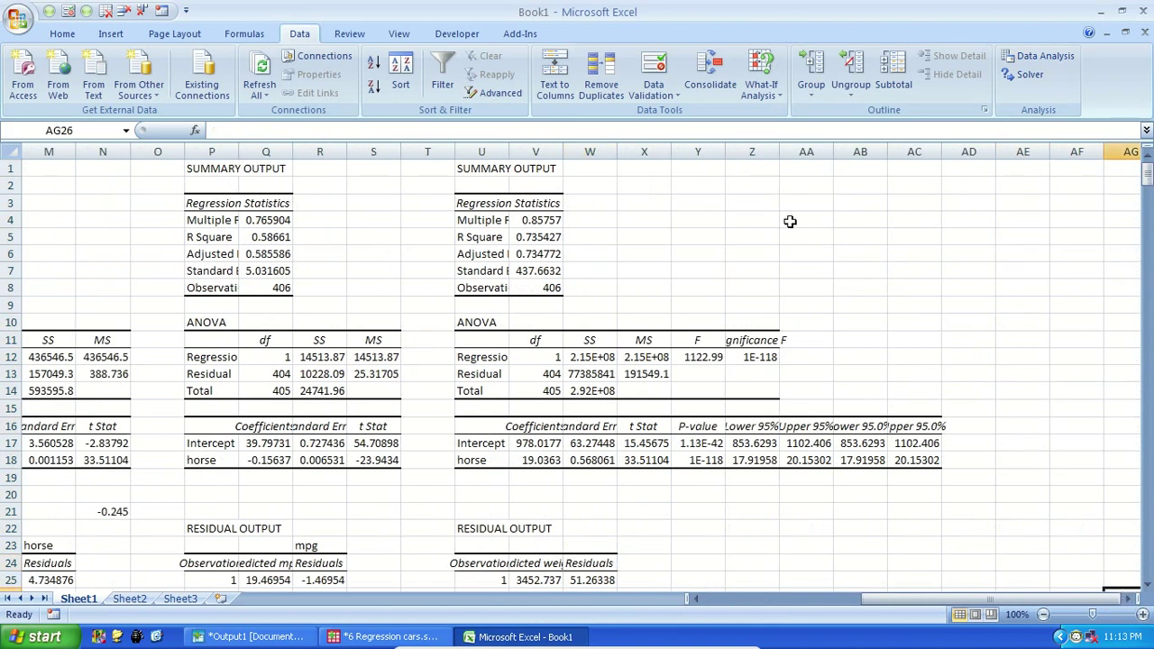
{"action": "left_click_drag", "start_coordinate": [698, 147], "coordinate": [909, 150]}
{"action": "right_click", "coordinate": [905, 152]}
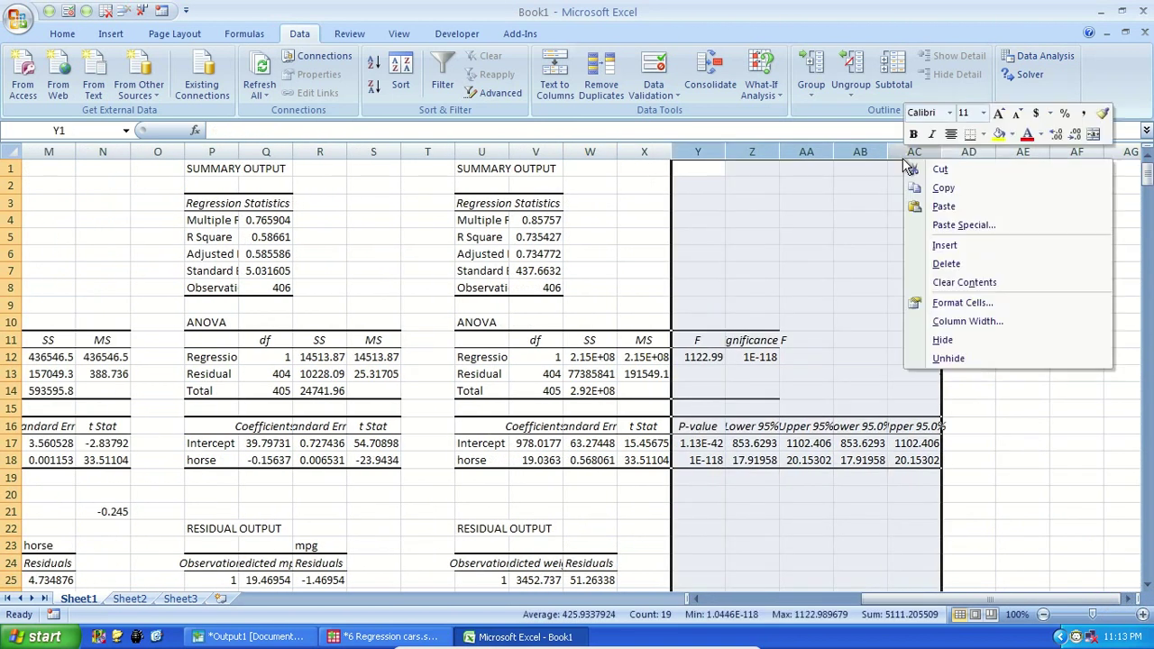
{"action": "left_click", "coordinate": [946, 265]}
Step: Label the residuals of the weight regression as weight in W23
{"action": "scroll", "coordinate": [613, 432], "scroll_direction": "down", "scroll_amount": 4}
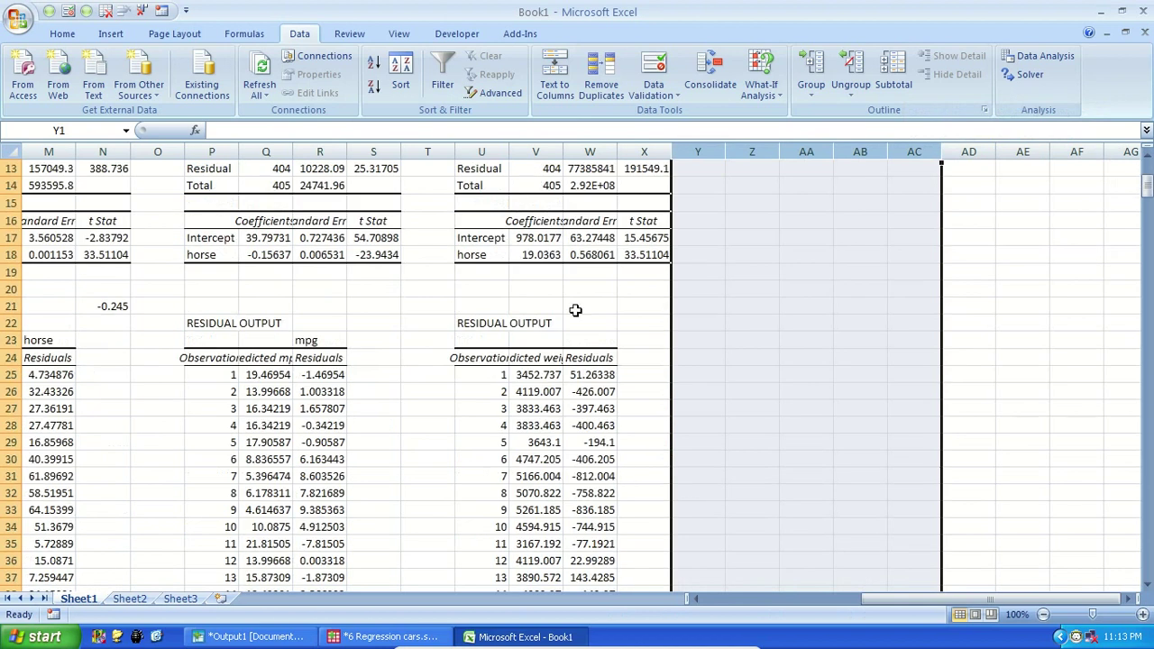
{"action": "left_click", "coordinate": [609, 341]}
{"action": "key", "text": "ctrl+Home"}
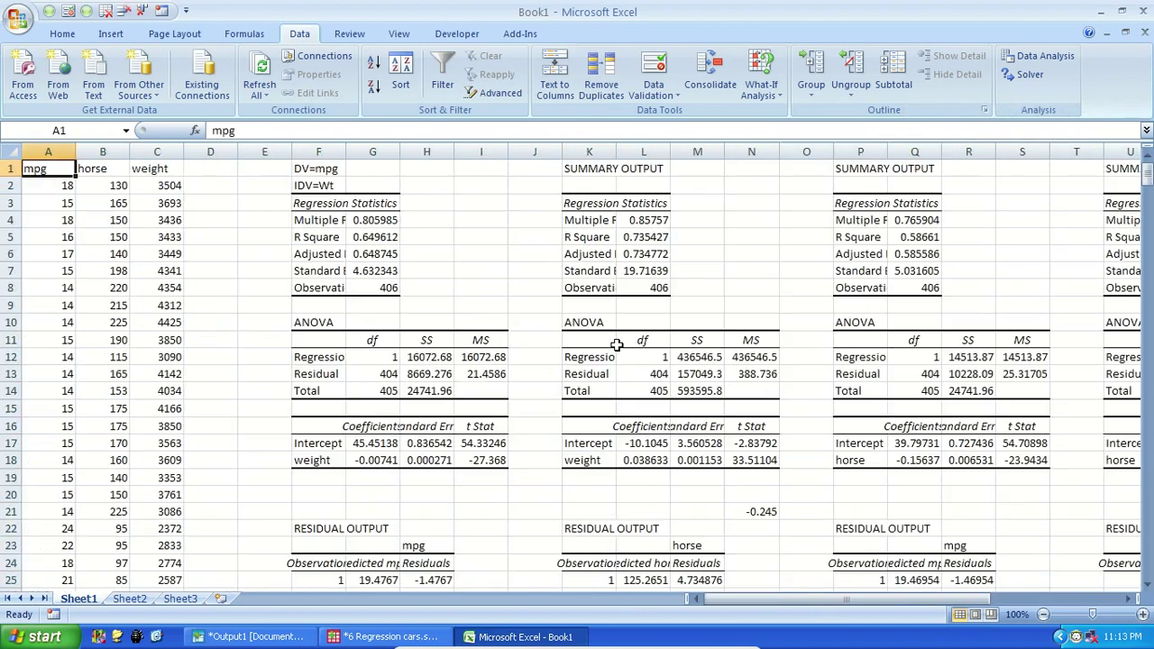
{"action": "left_click", "coordinate": [1000, 528]}
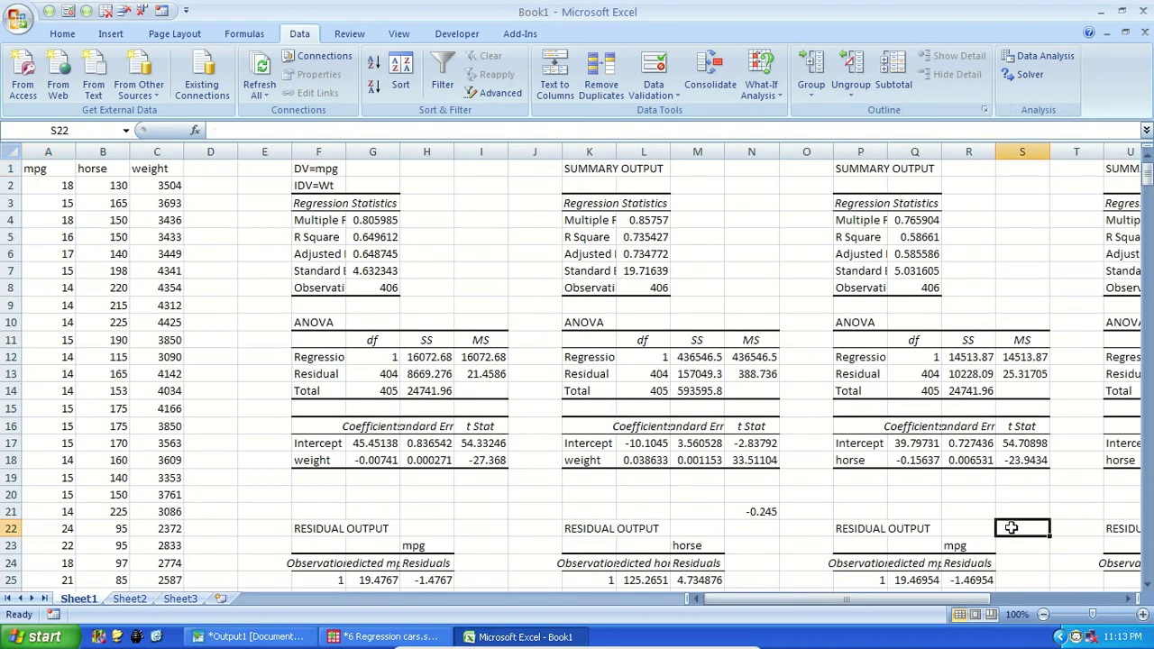
{"action": "key", "text": "Right"}
{"action": "key", "text": "Right"}
{"action": "key", "text": "Right"}
{"action": "key", "text": "Right"}
{"action": "key", "text": "Right"}
{"action": "key", "text": "Down"}
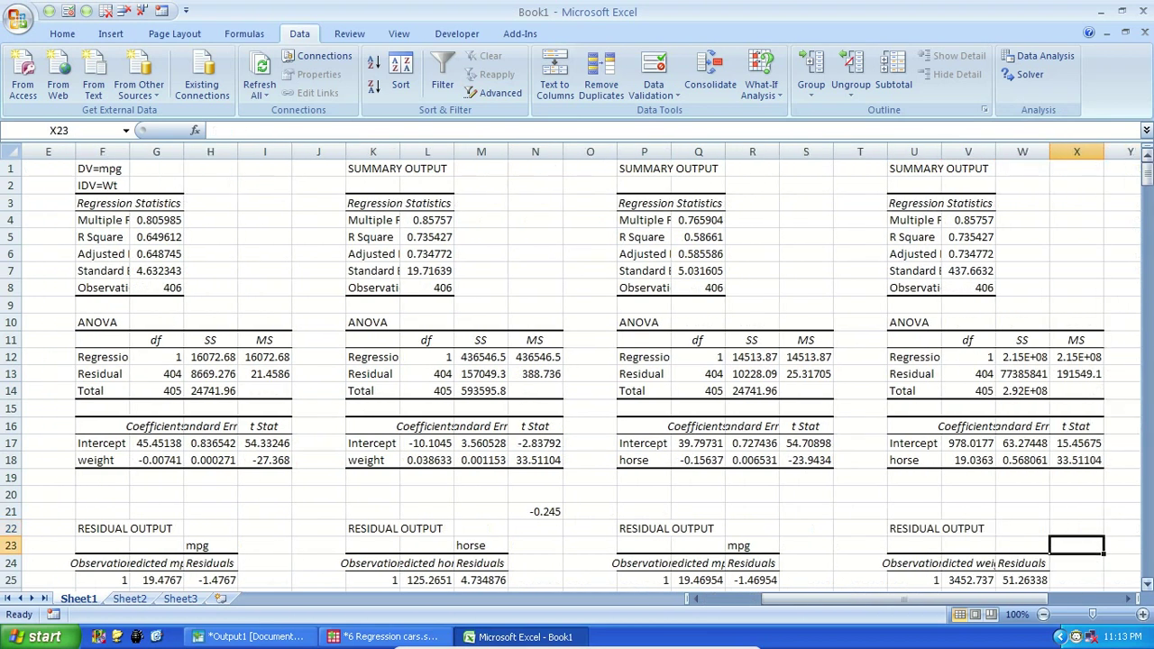
{"action": "key", "text": "Left"}
{"action": "type", "text": "wei"}
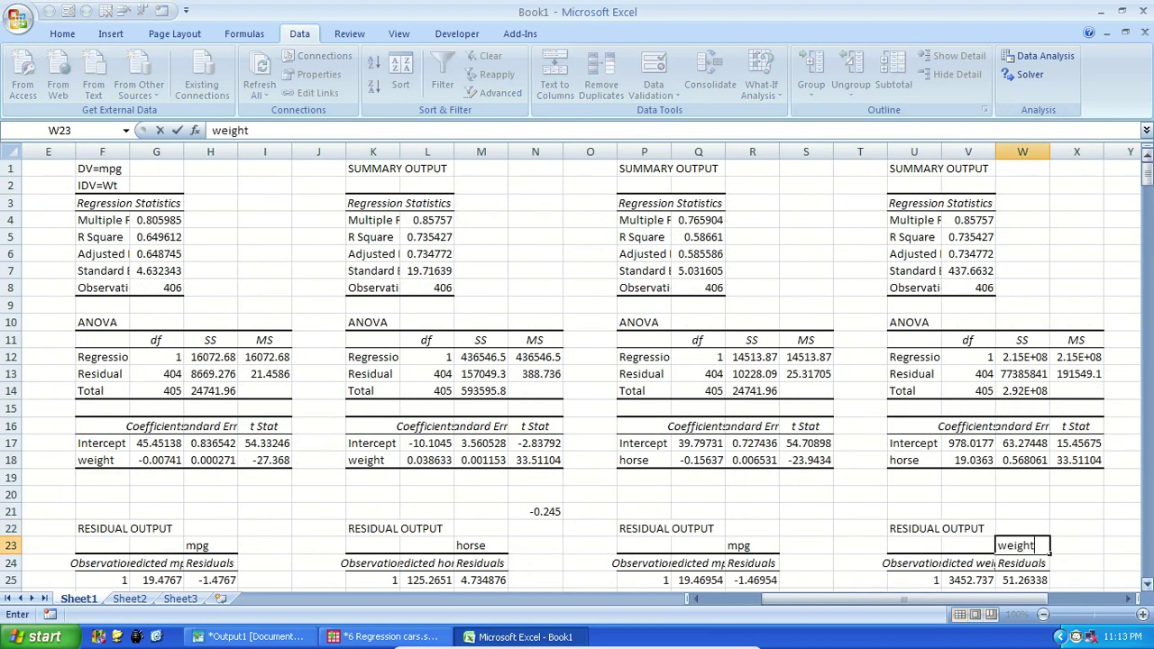
Step: Begin a CORREL formula in X21 with the mpg residuals R25:R430 as its first array
{"action": "key", "text": "Right"}
{"action": "key", "text": "Right"}
{"action": "key", "text": "Up"}
{"action": "key", "text": "Up"}
{"action": "key", "text": "Left"}
{"action": "type", "text": "=corr"}
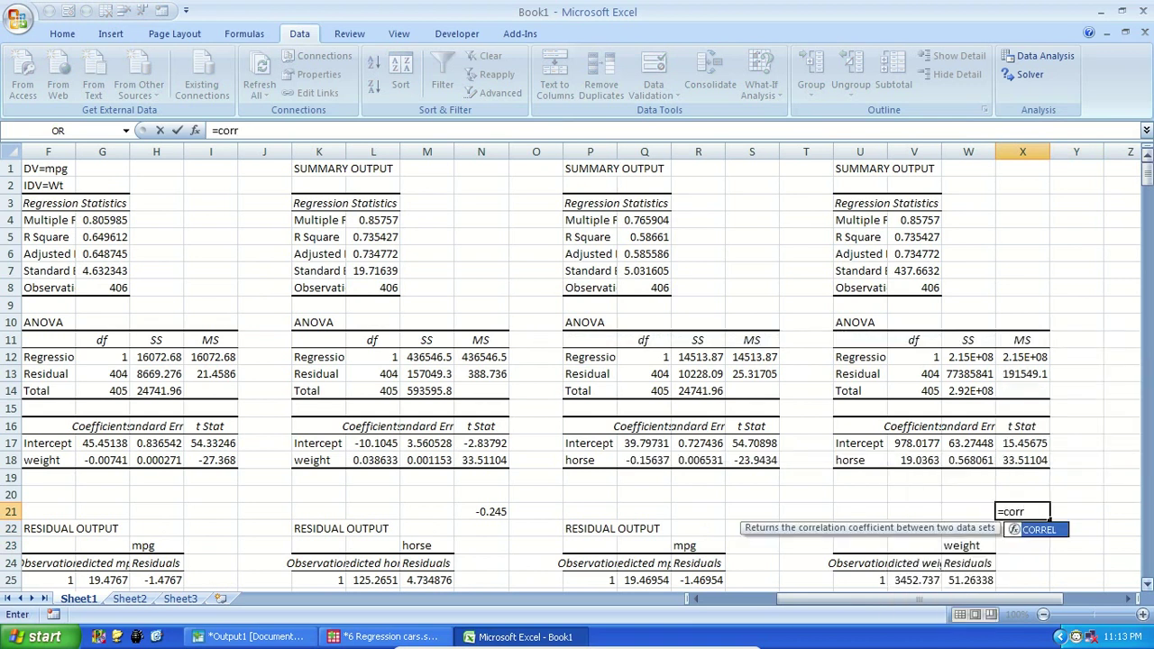
{"action": "key", "text": "Tab"}
{"action": "scroll", "coordinate": [705, 482], "scroll_direction": "down", "scroll_amount": 2}
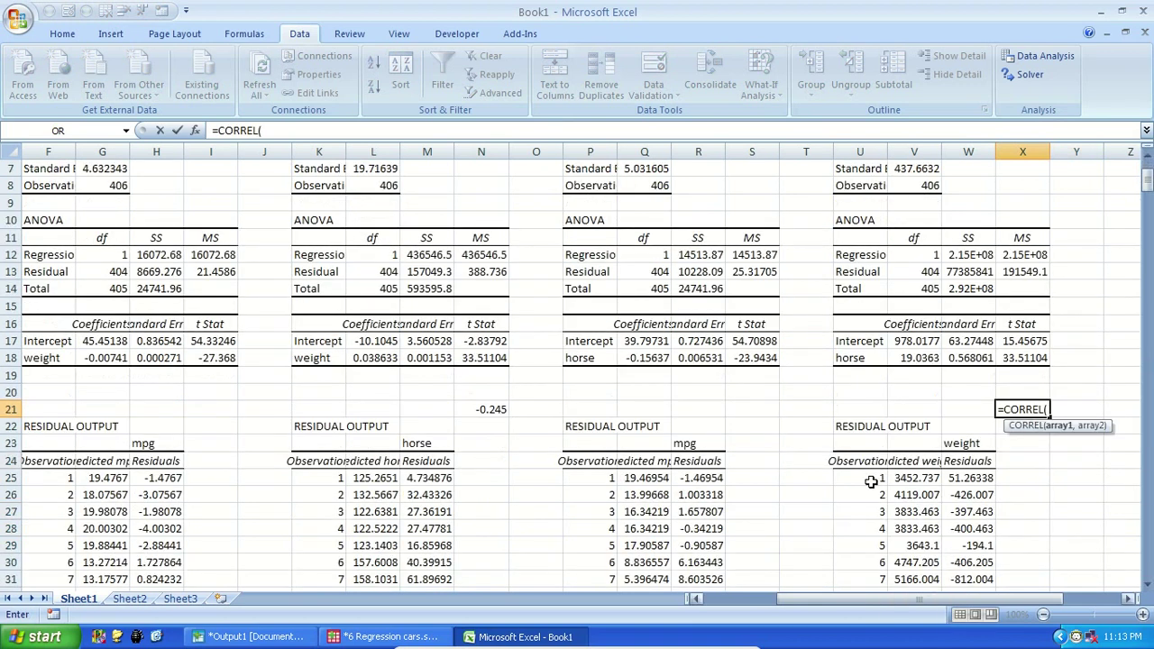
{"action": "left_click", "coordinate": [704, 483]}
{"action": "key", "text": "ctrl+shift+Down"}
{"action": "type", "text": ","}
Step: Complete the CORREL formula with the weight residuals W25:W430 as its second array and select X21
{"action": "left_click", "coordinate": [974, 574]}
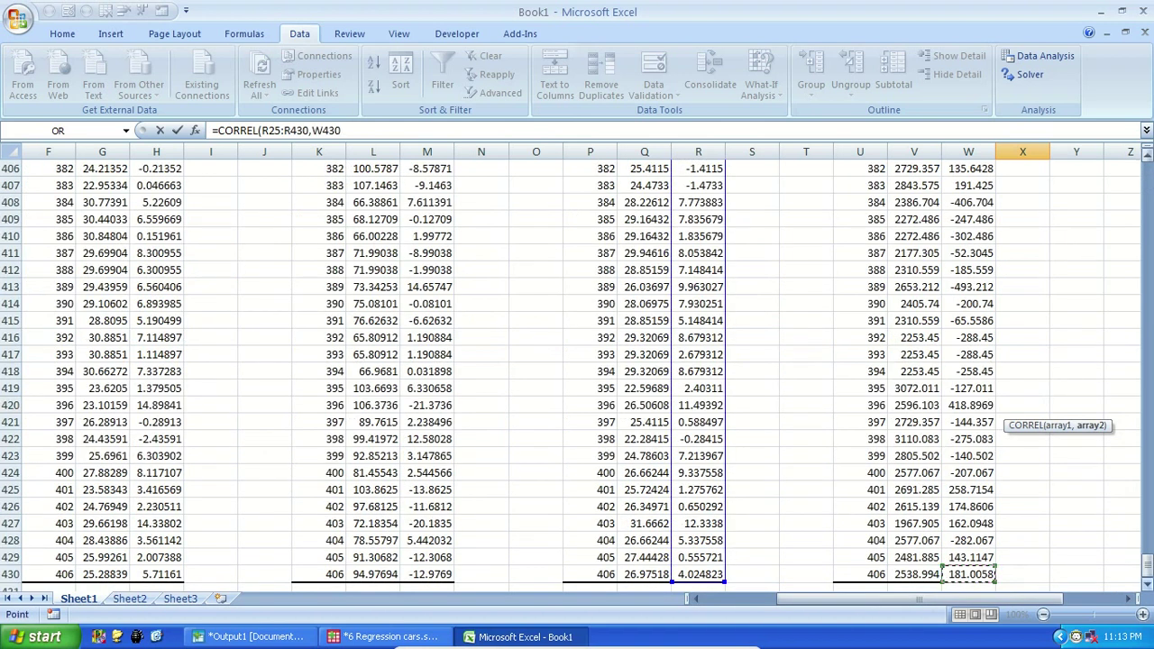
{"action": "key", "text": "ctrl+shift+Up"}
{"action": "key", "text": "Return"}
{"action": "key", "text": "Up"}
{"action": "key", "text": "Up"}
{"action": "key", "text": "Down"}
Step: Switch to the PASW Statistics output to compare vehicle weight's partial correlation with X21, and return to Excel
{"action": "key", "text": "alt+Tab"}
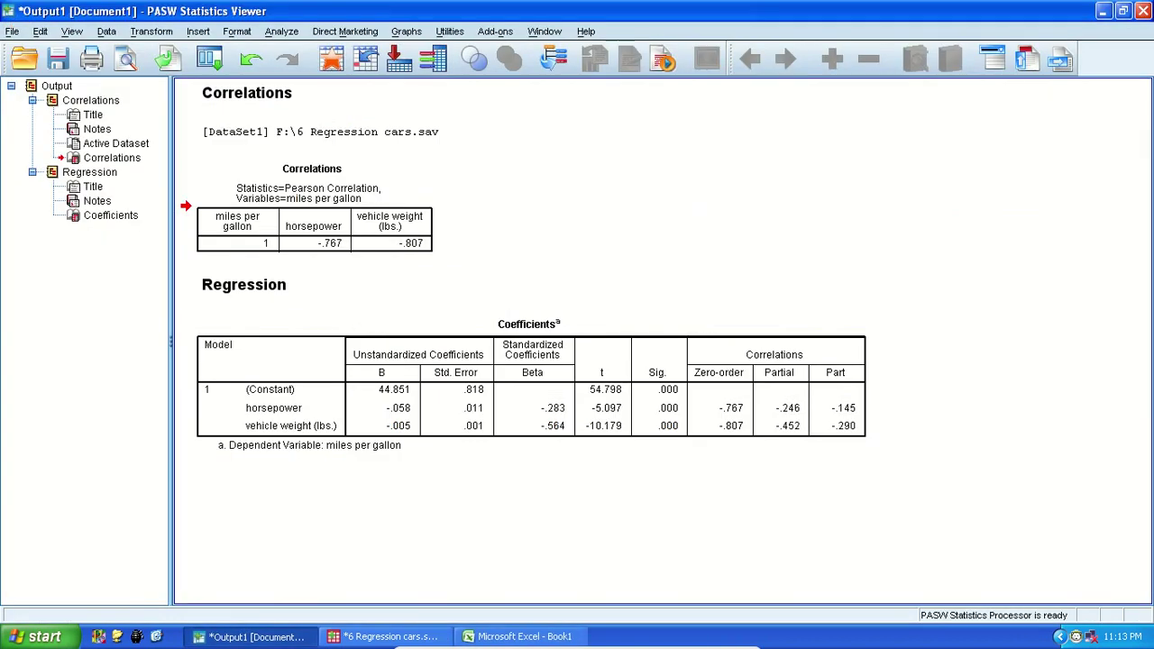
{"action": "left_click", "coordinate": [772, 448]}
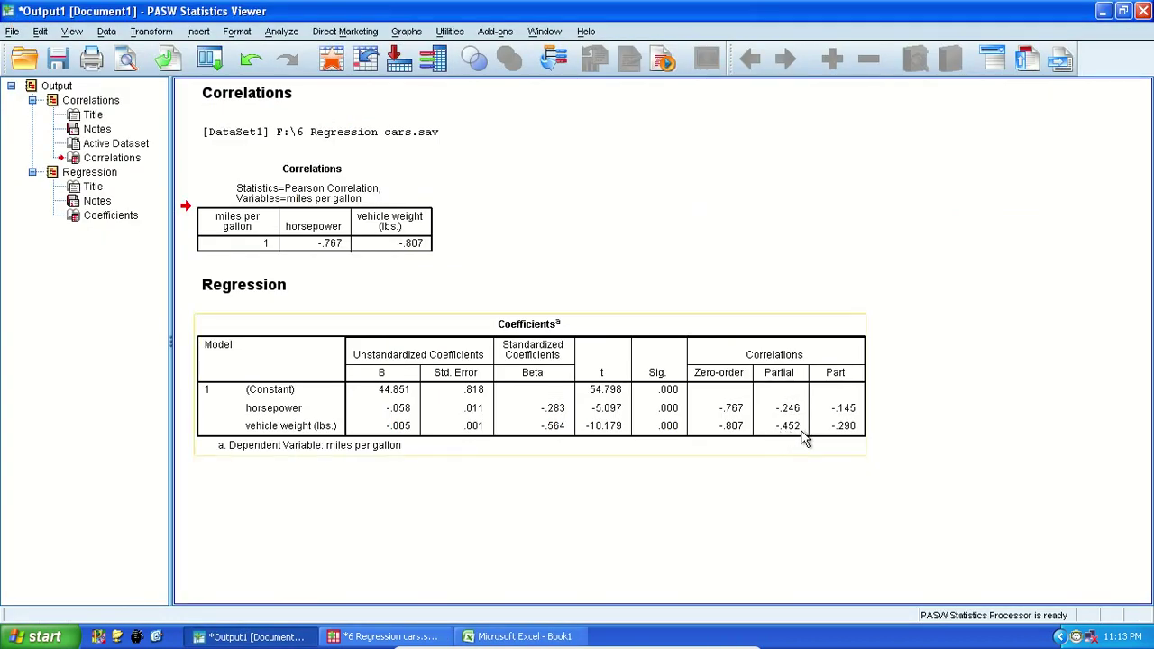
{"action": "key", "text": "alt+Tab"}
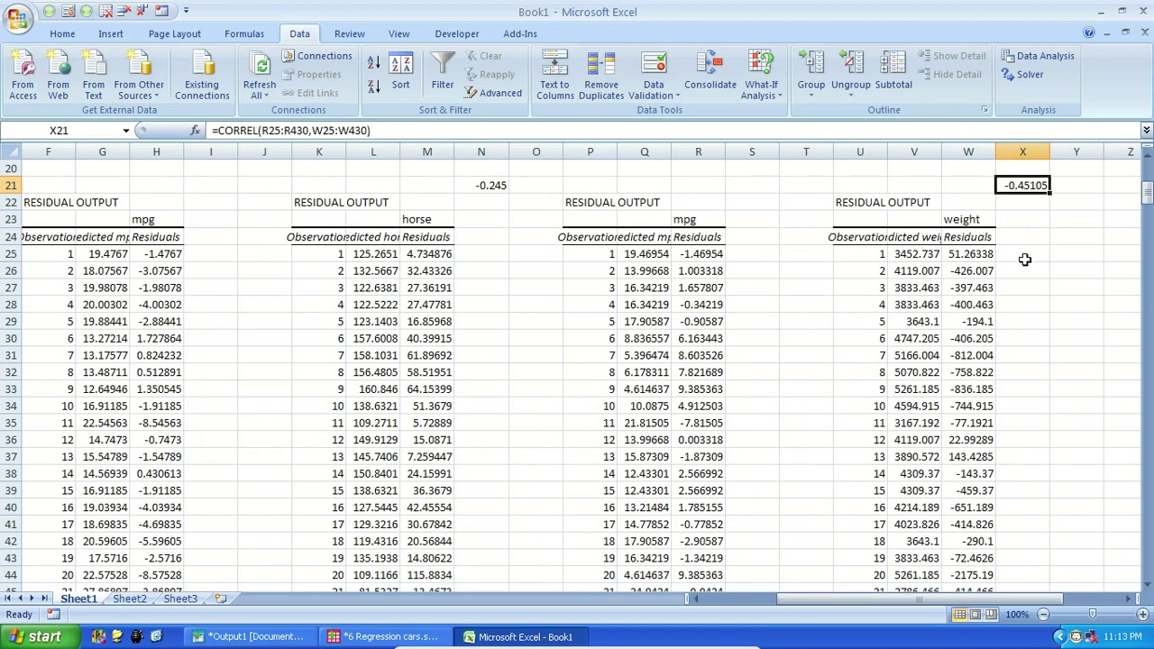
{"action": "scroll", "coordinate": [939, 262], "scroll_direction": "up", "scroll_amount": 6}
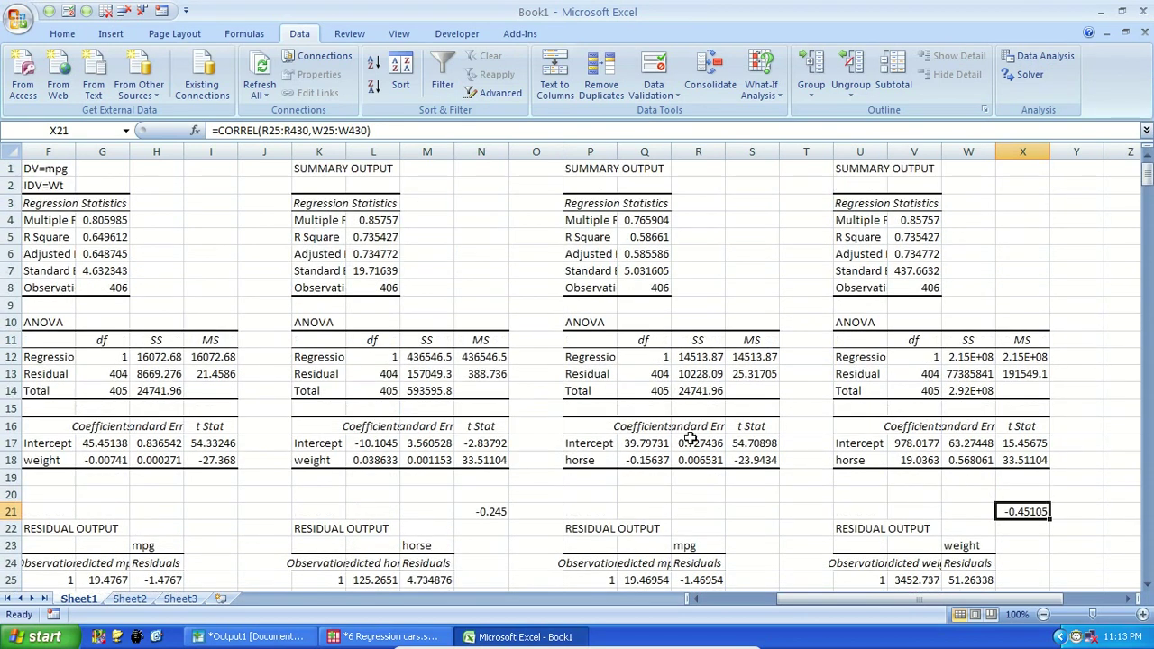
Step: Review both partial correlations in the PASW Statistics output, return to Excel, minimize the ribbon and go to A1
{"action": "key", "text": "alt+Tab"}
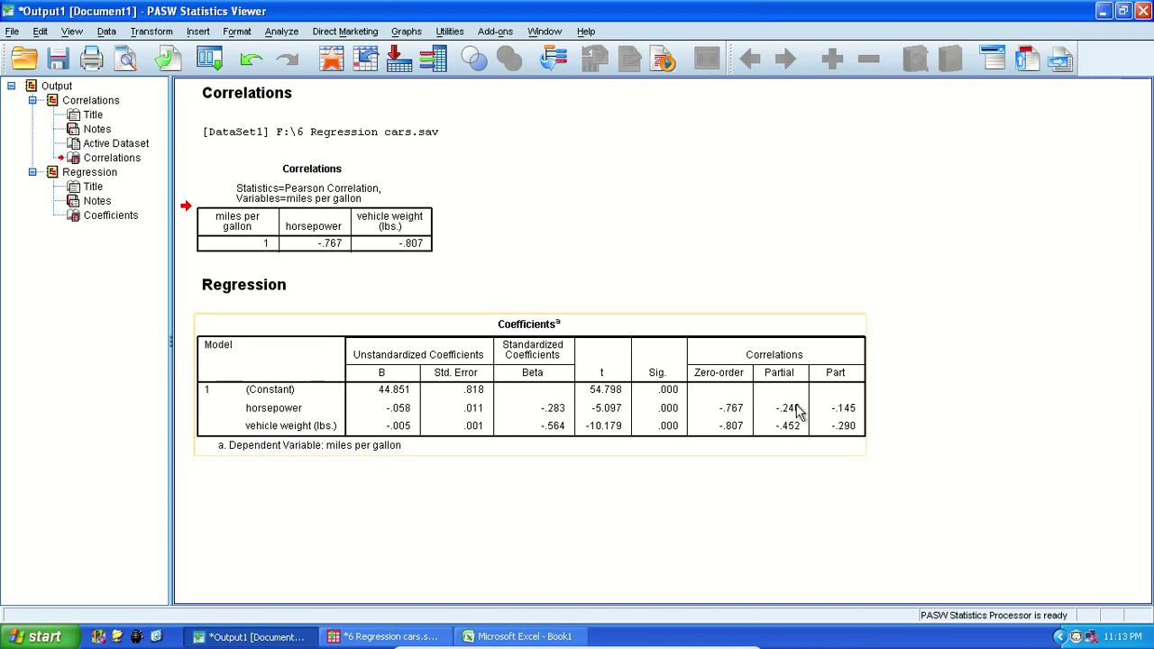
{"action": "key", "text": "alt+Tab"}
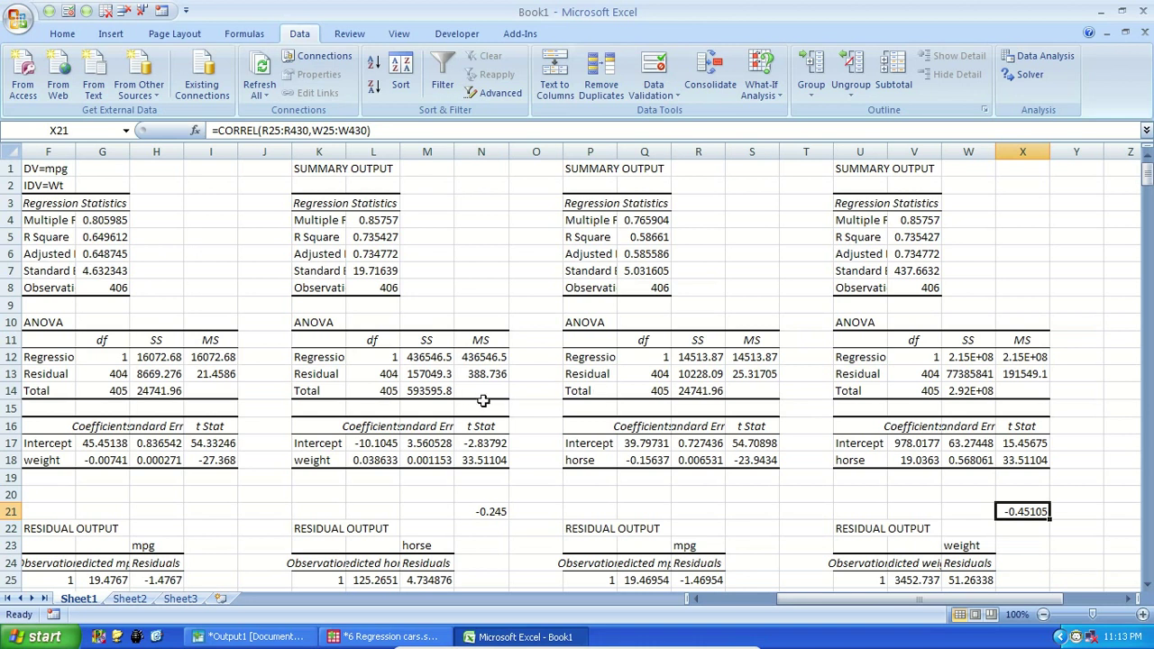
{"action": "key", "text": "ctrl+F1"}
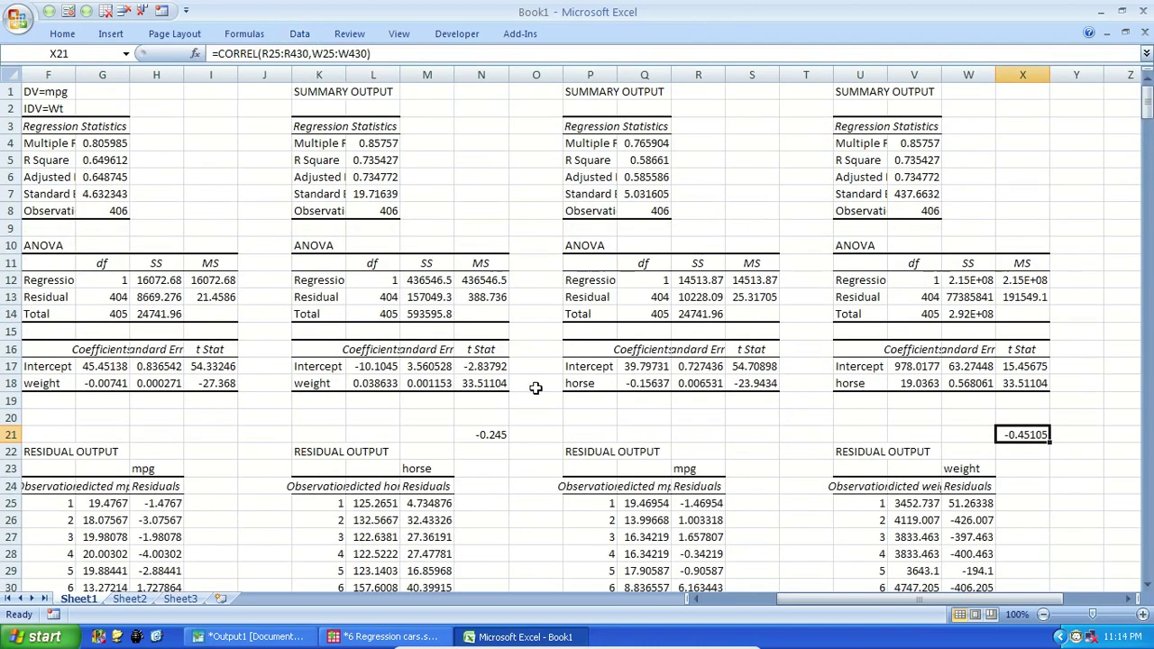
{"action": "key", "text": "ctrl+Home"}
Step: Switch to the PASW Statistics output and open the Correlations table to examine the Pearson correlations with miles per gallon
{"action": "key", "text": "alt+Tab"}
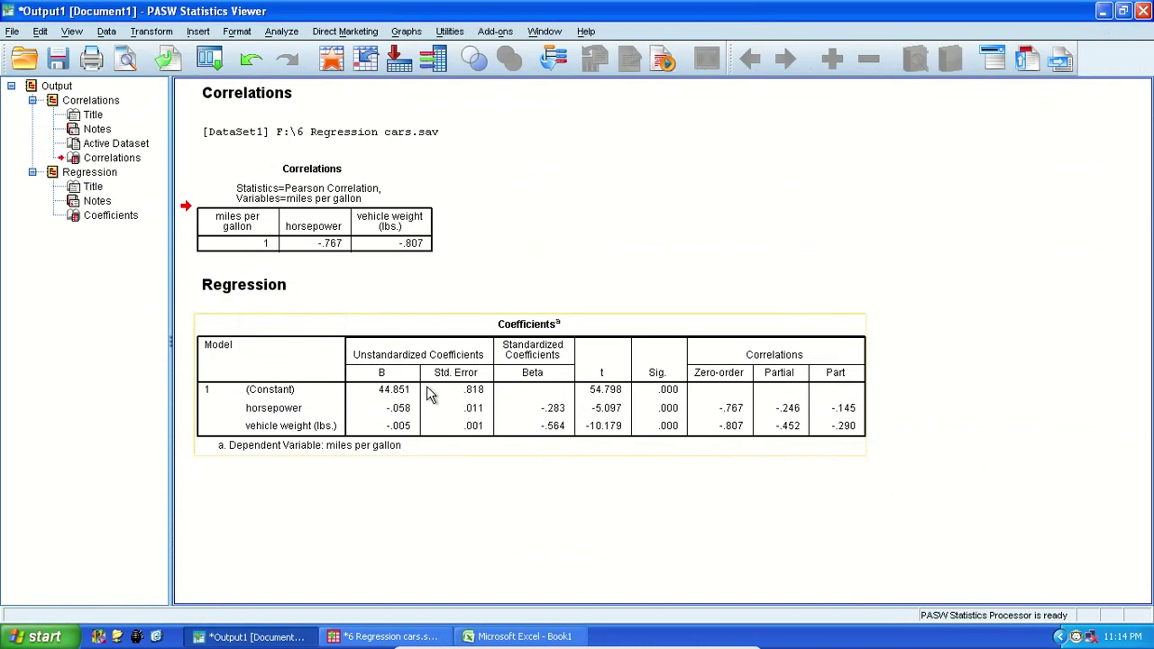
{"action": "left_click", "coordinate": [108, 158]}
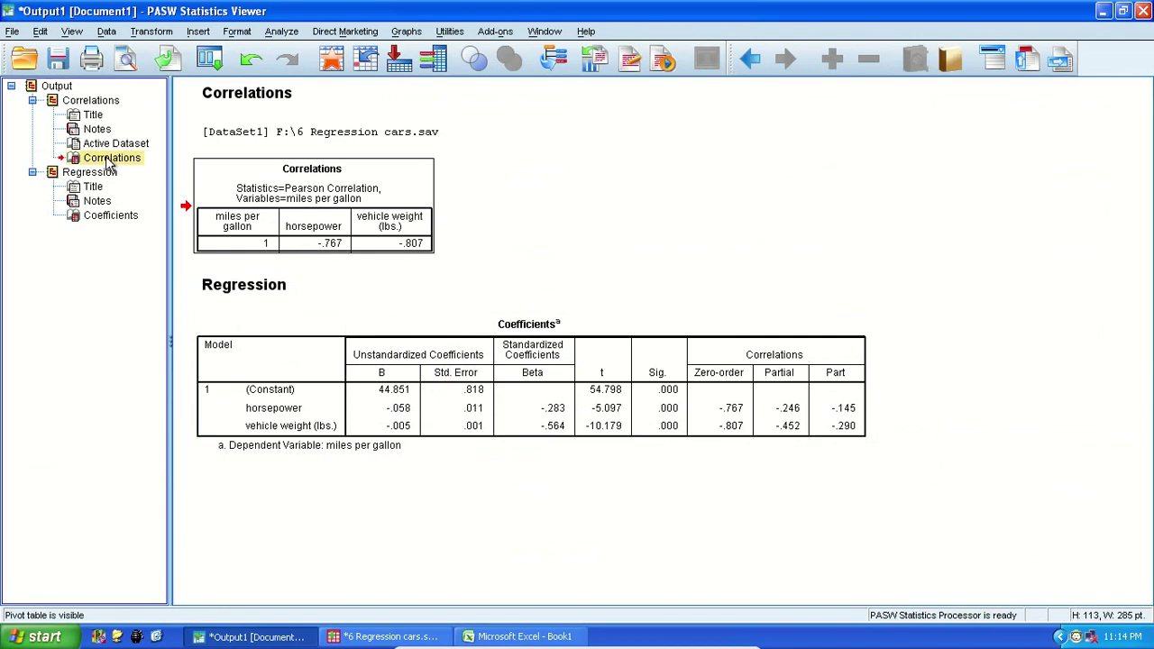
{"action": "double_click", "coordinate": [318, 223]}
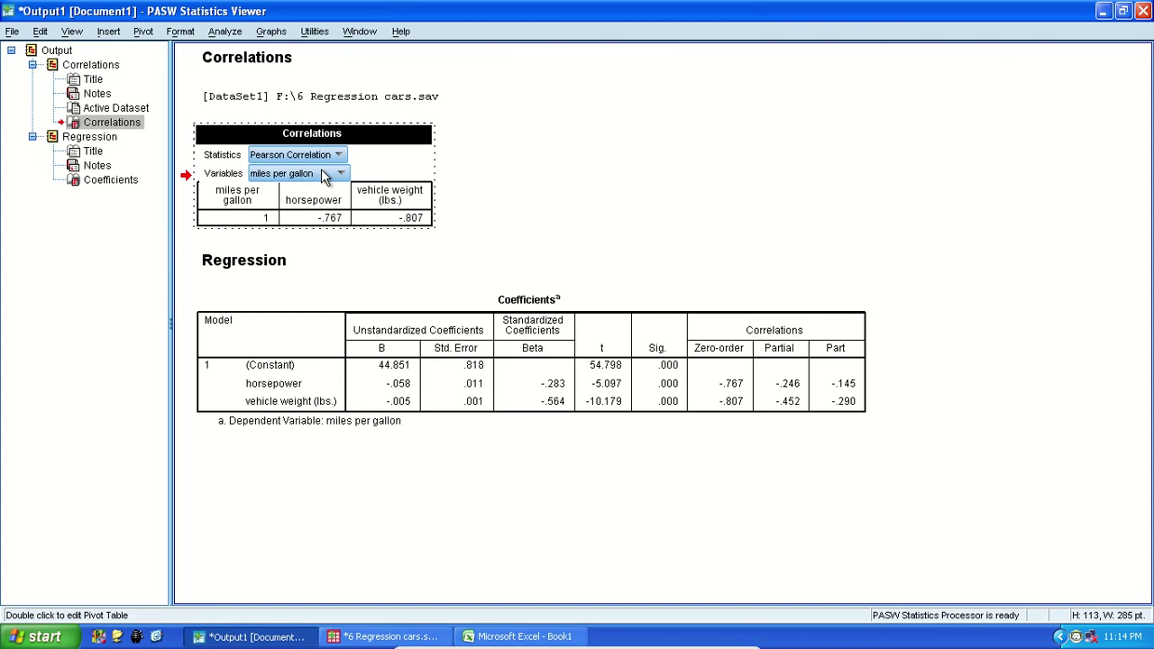
{"action": "left_click", "coordinate": [564, 191]}
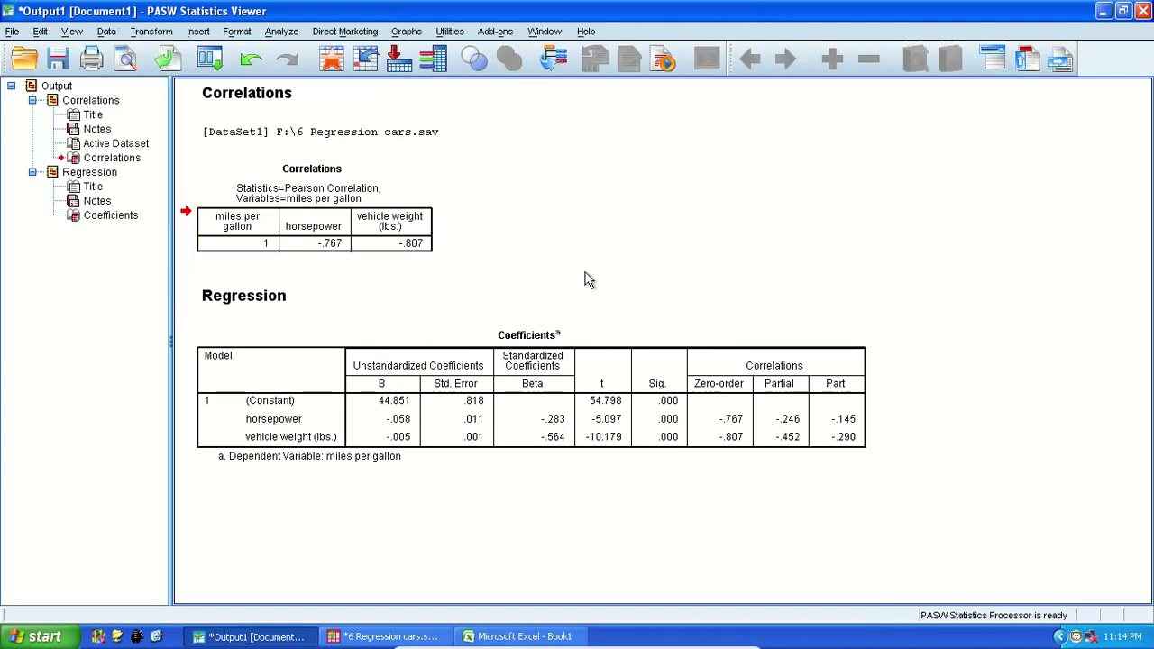
Step: Return to Excel and look across the regression outputs at the residual correlations in N21 and X21
{"action": "key", "text": "alt+Tab"}
{"action": "left_click", "coordinate": [1059, 447]}
{"action": "key", "text": "Right"}
{"action": "key", "text": "Right"}
{"action": "key", "text": "Right"}
{"action": "key", "text": "Right"}
{"action": "key", "text": "Right"}
{"action": "key", "text": "Right"}
{"action": "key", "text": "Right"}
{"action": "key", "text": "Right"}
{"action": "key", "text": "Right"}
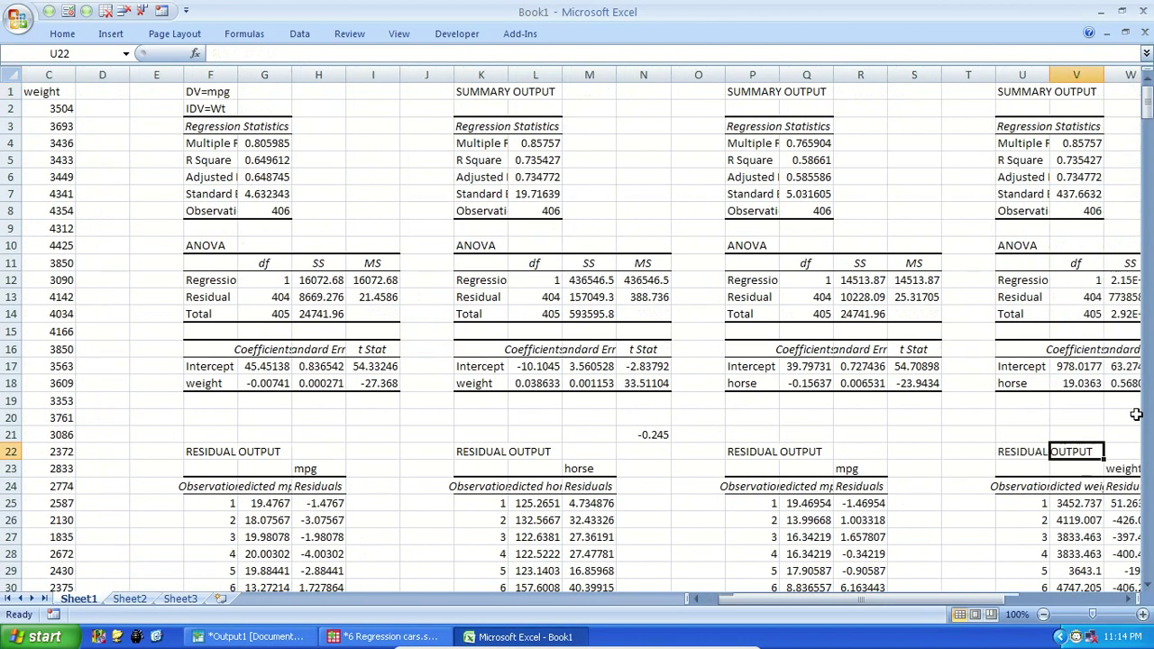
{"action": "key", "text": "Left"}
{"action": "key", "text": "Left"}
{"action": "key", "text": "Left"}
{"action": "key", "text": "Up"}
{"action": "key", "text": "Up"}
{"action": "key", "text": "Left"}
{"action": "key", "text": "Left"}
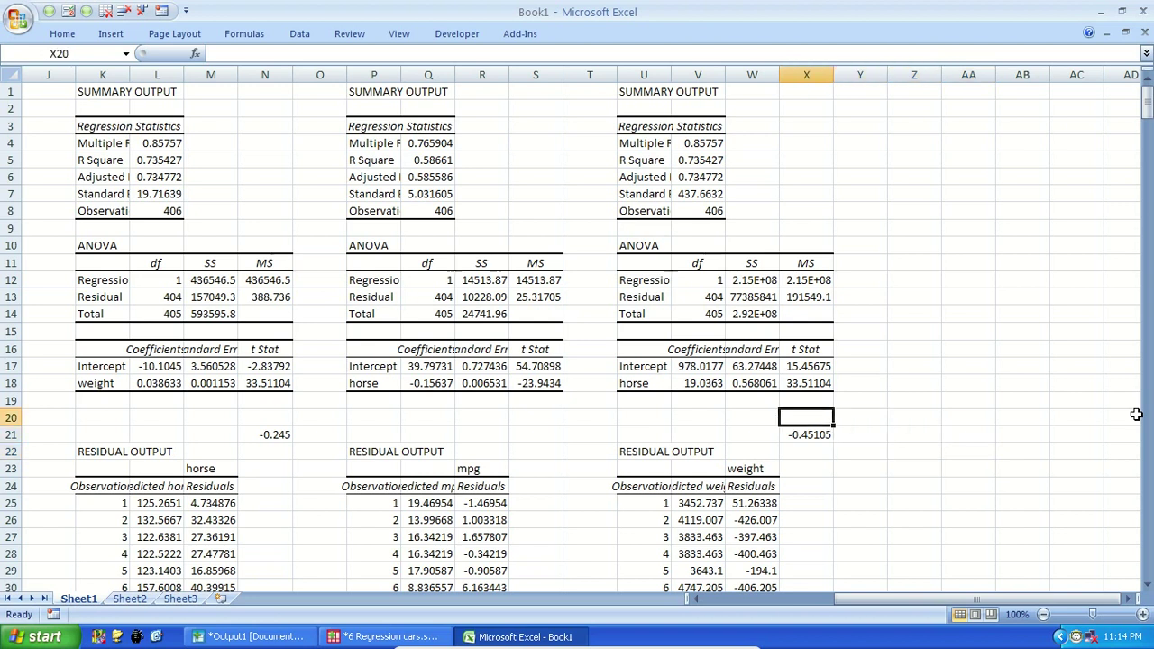
Step: Compare vehicle weight's zero-order correlation in the PASW Statistics output with the partial correlation in Excel cell X21
{"action": "key", "text": "alt+Tab"}
{"action": "left_click", "coordinate": [307, 224]}
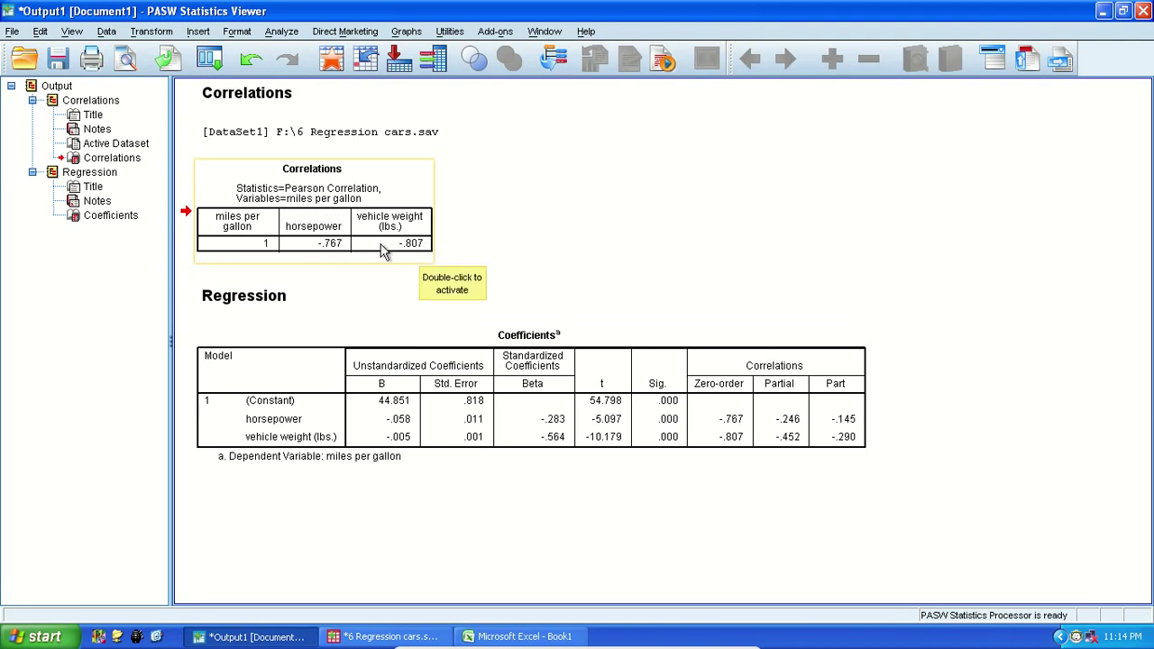
{"action": "key", "text": "alt+Tab"}
{"action": "left_click", "coordinate": [802, 433]}
{"action": "key", "text": "alt+Tab"}
{"action": "key", "text": "alt+Tab"}
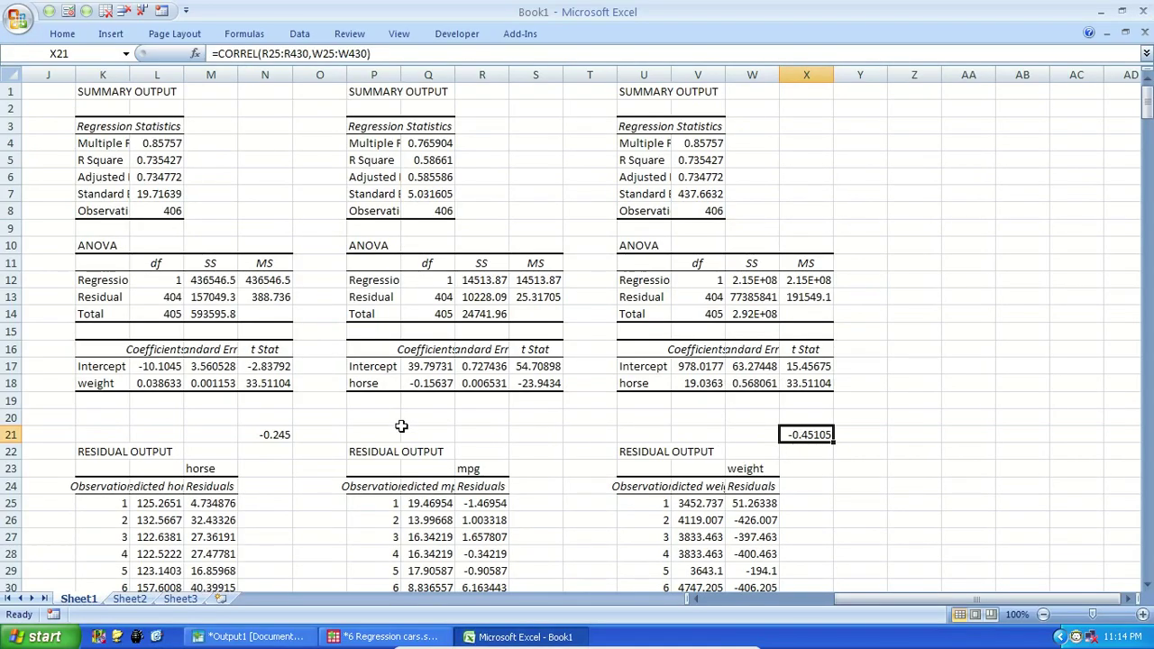
Step: Compare the partial correlation in N21 with horsepower's zero-order correlation in the PASW Statistics output, and return to Excel
{"action": "left_click", "coordinate": [261, 435]}
{"action": "key", "text": "alt+Tab"}
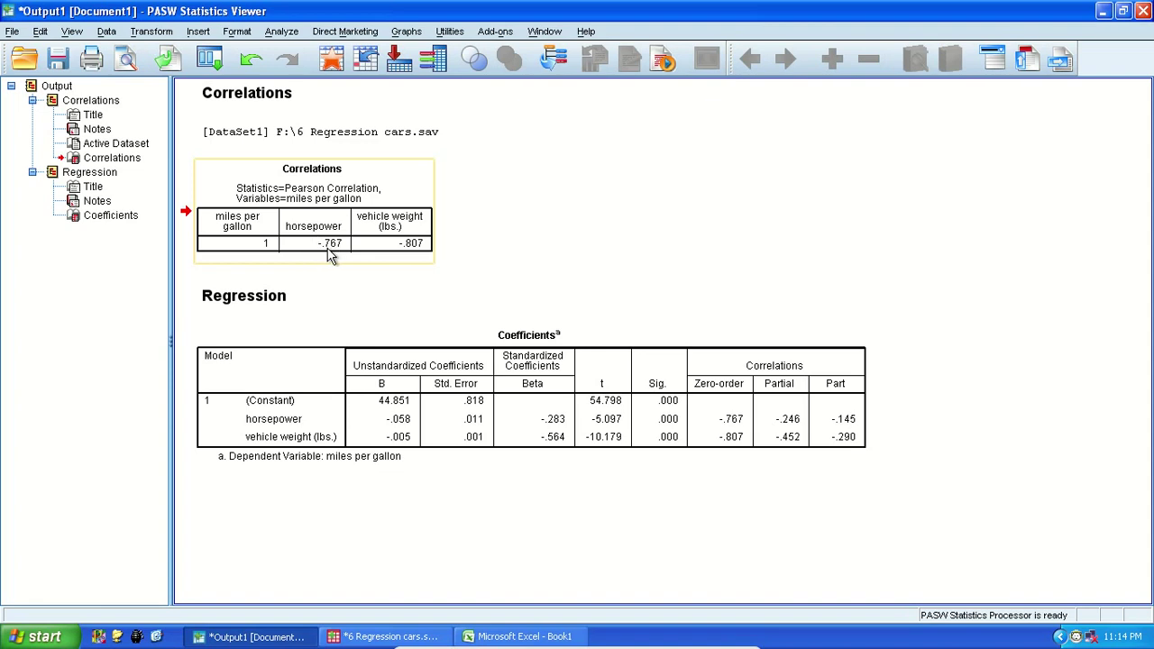
{"action": "key", "text": "alt+Tab"}
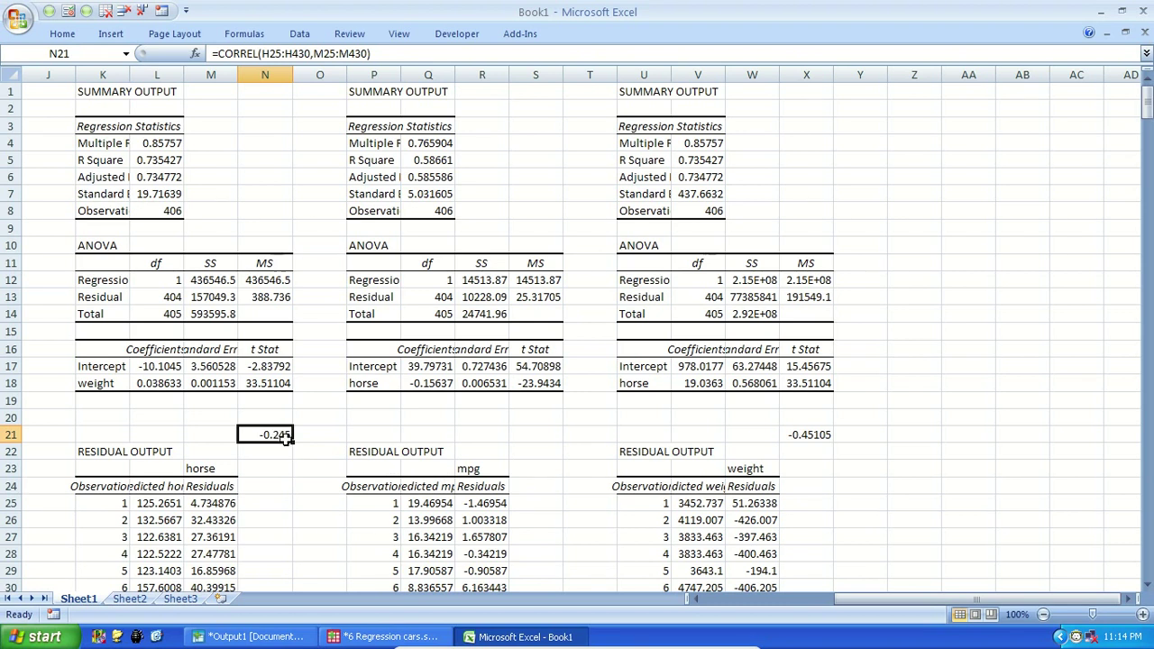
Step: Check the partial correlations in the PASW Statistics Coefficients table, and return to the raw data columns in Excel
{"action": "key", "text": "alt+Tab"}
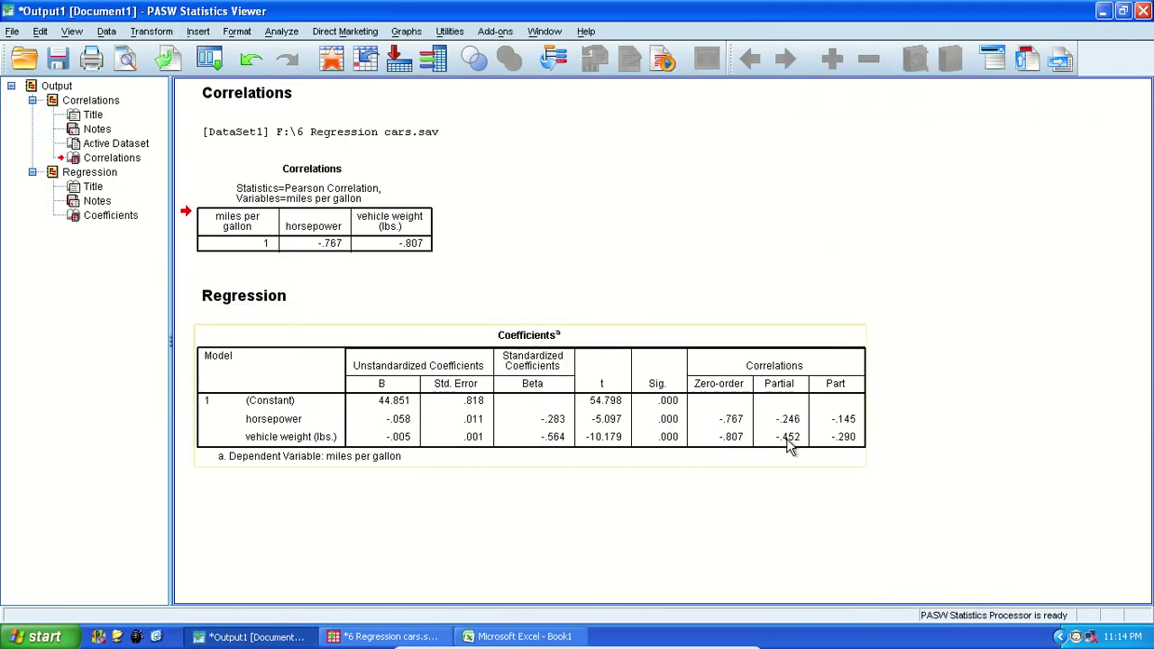
{"action": "key", "text": "alt+Tab"}
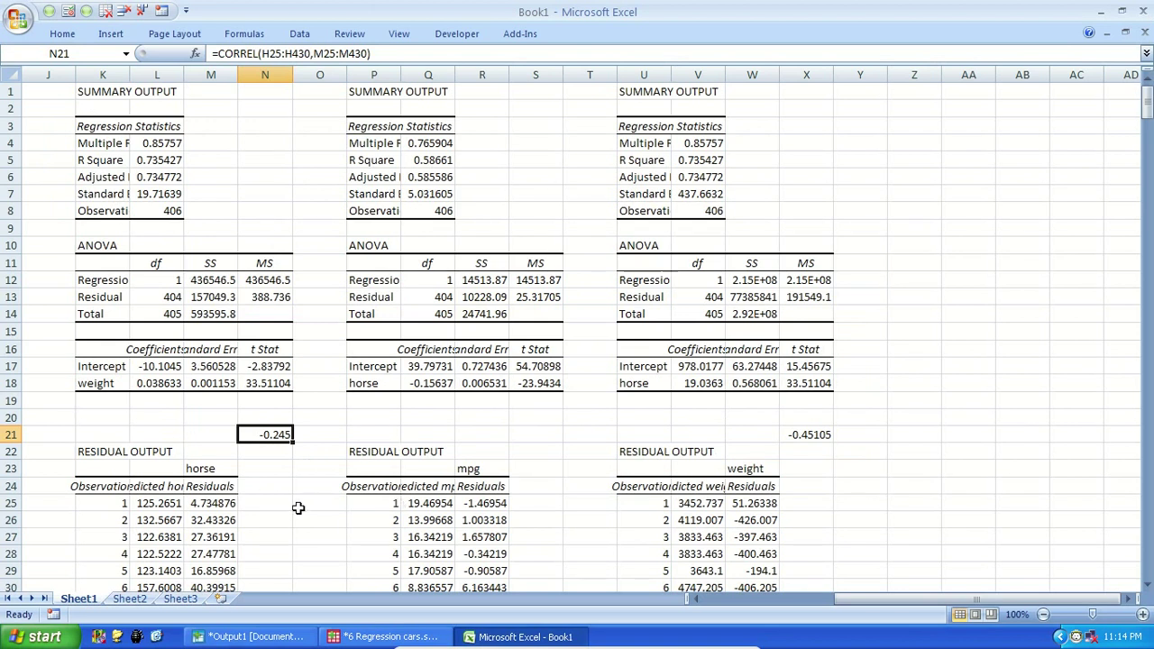
{"action": "key", "text": "ctrl+Left"}
{"action": "key", "text": "ctrl+Left"}
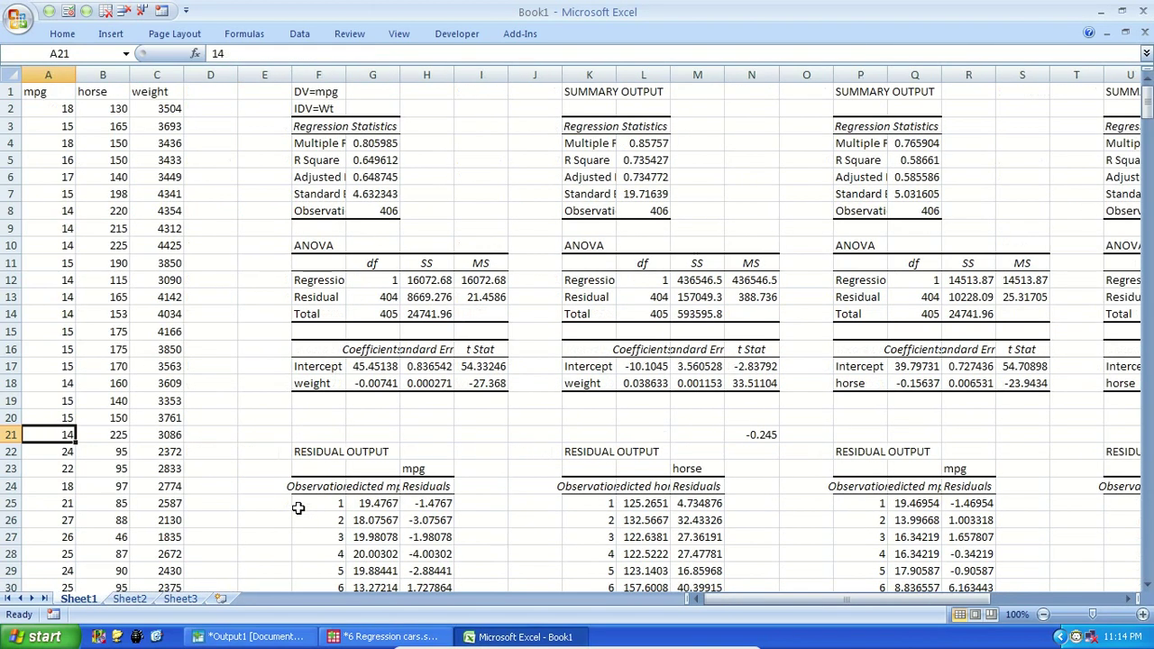
{"action": "key", "text": "Right"}
Step: In N22, correlate the mpg values with the horsepower residuals using =CORREL(A2:A407,M25:M430)
{"action": "left_click", "coordinate": [758, 450]}
{"action": "type", "text": "=CORREL("}
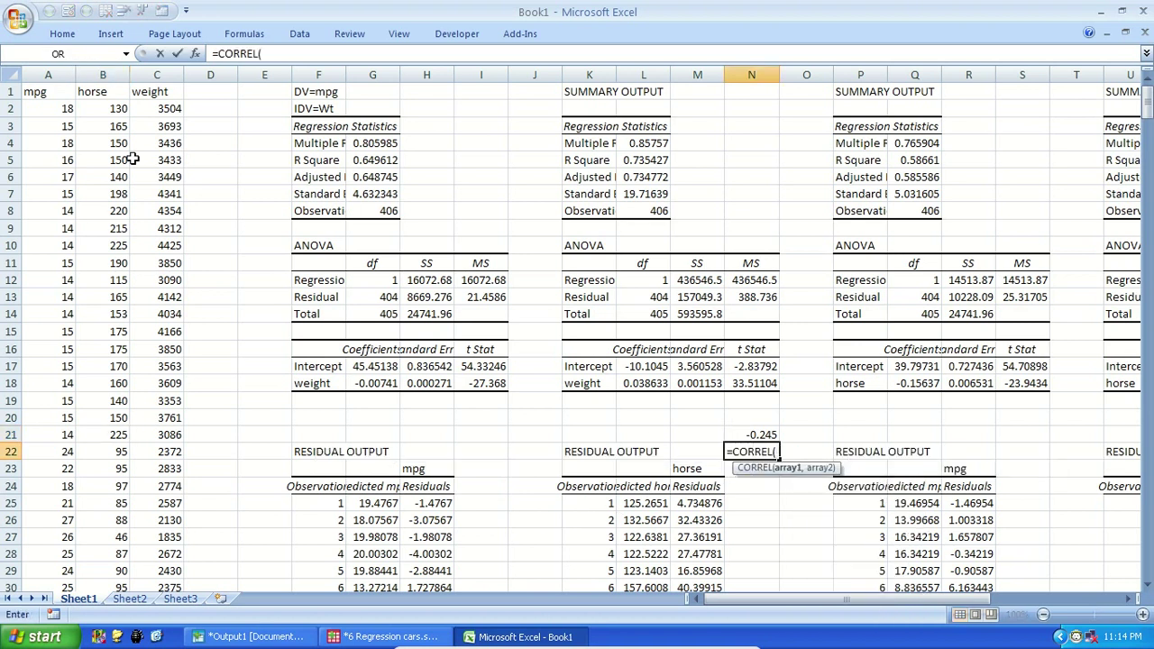
{"action": "left_click", "coordinate": [54, 109]}
{"action": "key", "text": "ctrl+shift+Down"}
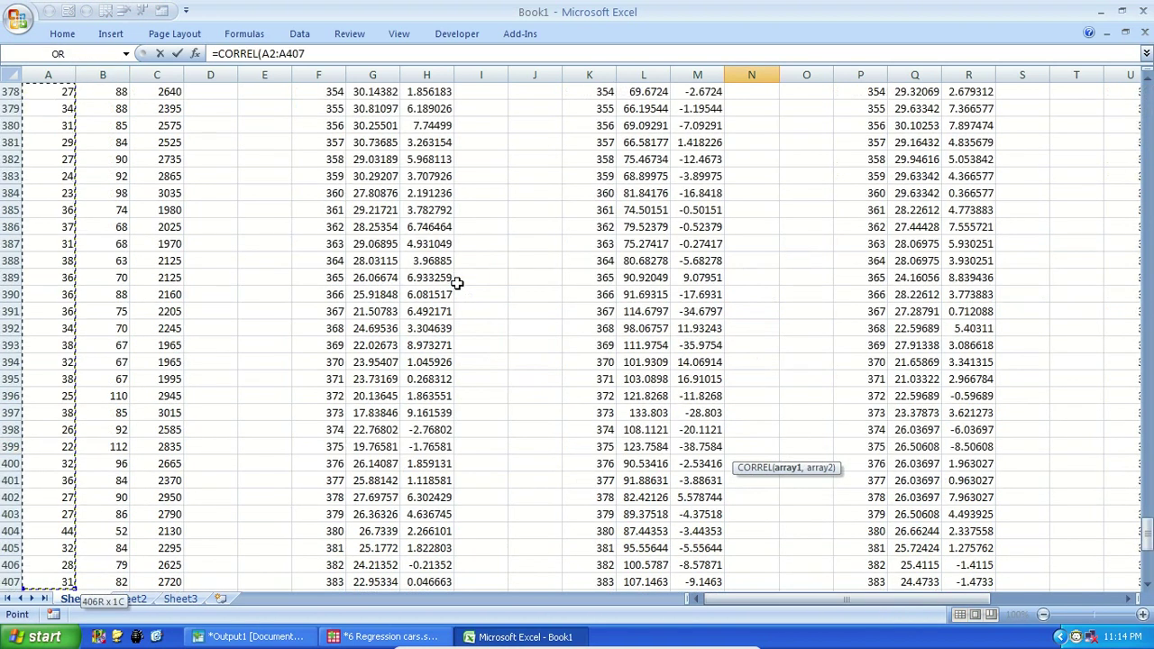
{"action": "type", "text": ","}
{"action": "scroll", "coordinate": [734, 243], "scroll_direction": "up", "scroll_amount": 6}
{"action": "scroll", "coordinate": [734, 244], "scroll_direction": "up", "scroll_amount": 20}
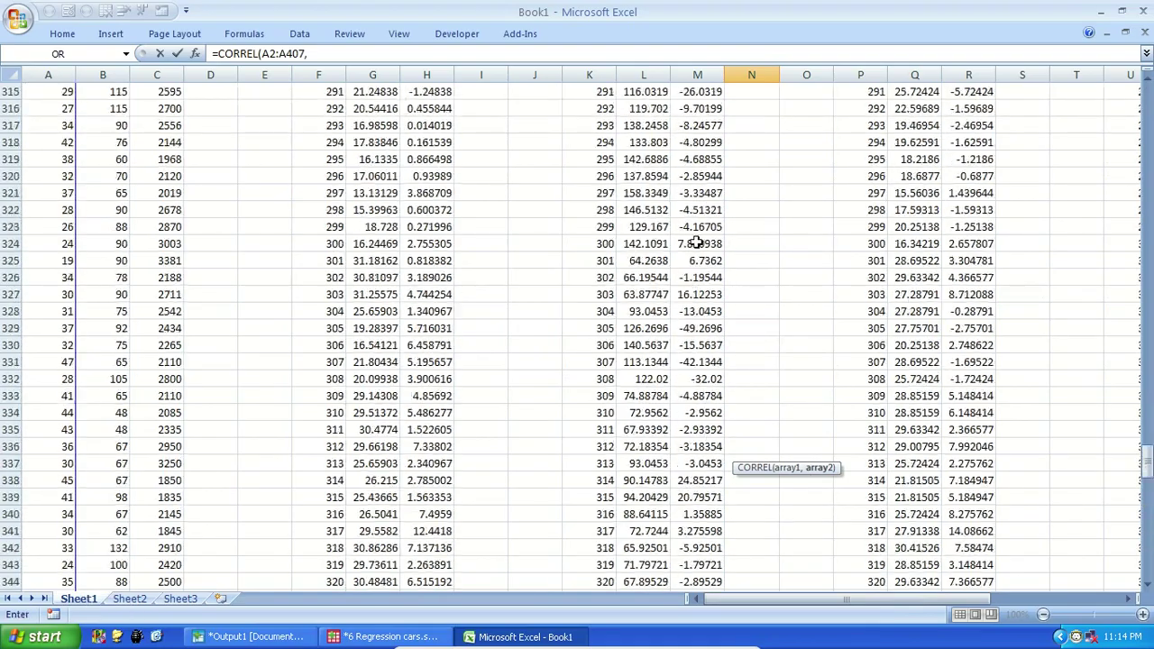
{"action": "scroll", "coordinate": [699, 233], "scroll_direction": "up", "scroll_amount": 20}
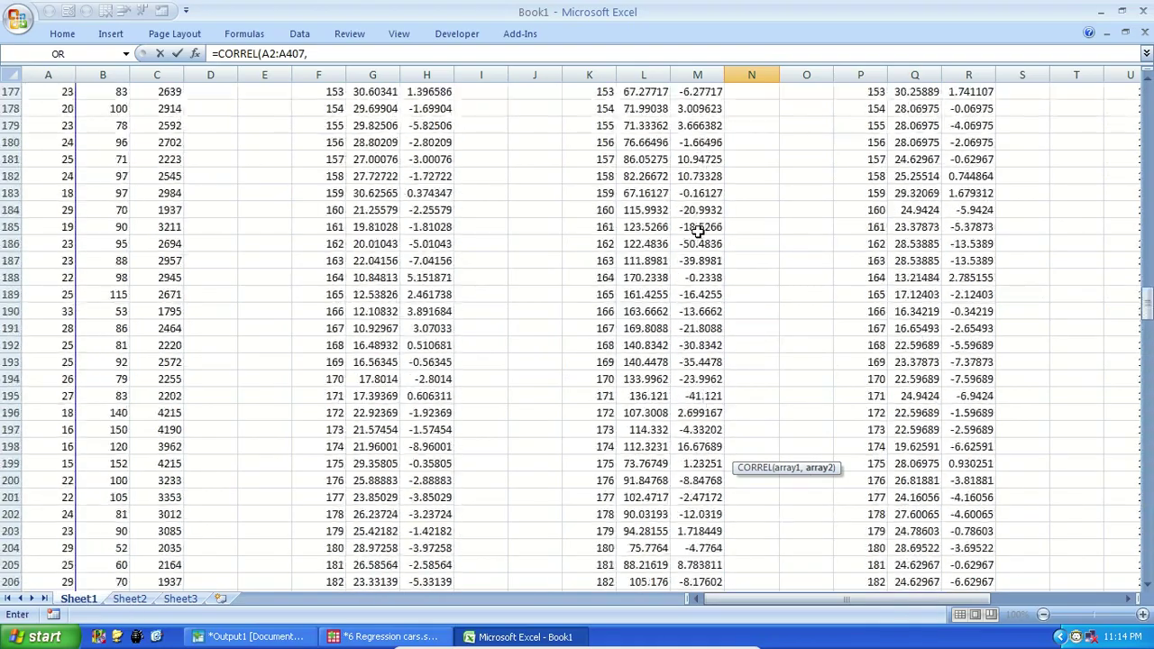
{"action": "scroll", "coordinate": [697, 226], "scroll_direction": "up", "scroll_amount": 17}
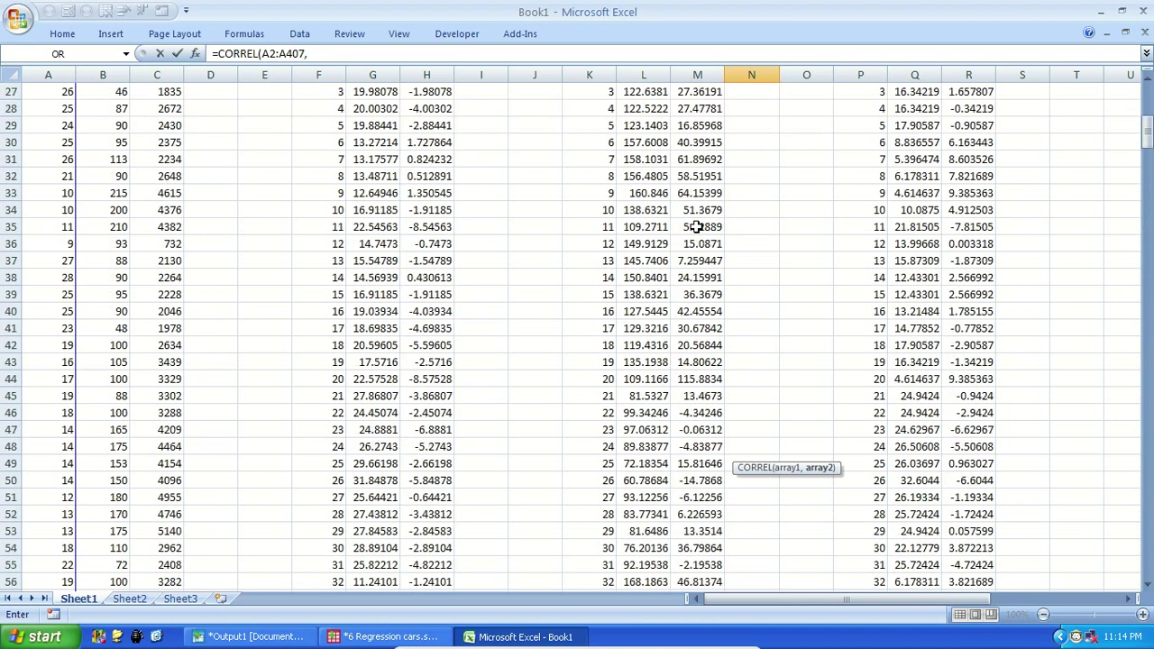
{"action": "scroll", "coordinate": [738, 460], "scroll_direction": "down", "scroll_amount": 3}
{"action": "left_click", "coordinate": [685, 349]}
{"action": "key", "text": "ctrl+shift+Down"}
{"action": "key", "text": "Return"}
Step: Compare the correlation in N22 with horsepower's part correlation in the PASW Statistics output, and return to Excel
{"action": "key", "text": "Up"}
{"action": "key", "text": "Up"}
{"action": "key", "text": "Up"}
{"action": "key", "text": "Down"}
{"action": "key", "text": "Down"}
{"action": "key", "text": "alt+Tab"}
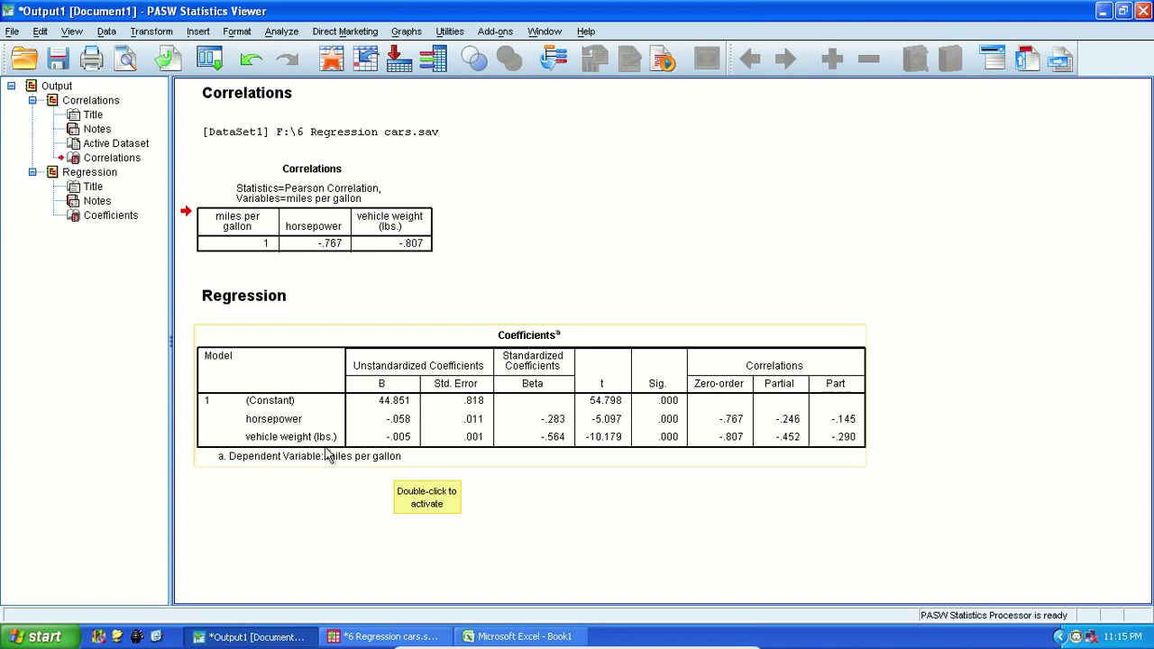
{"action": "key", "text": "alt+Tab"}
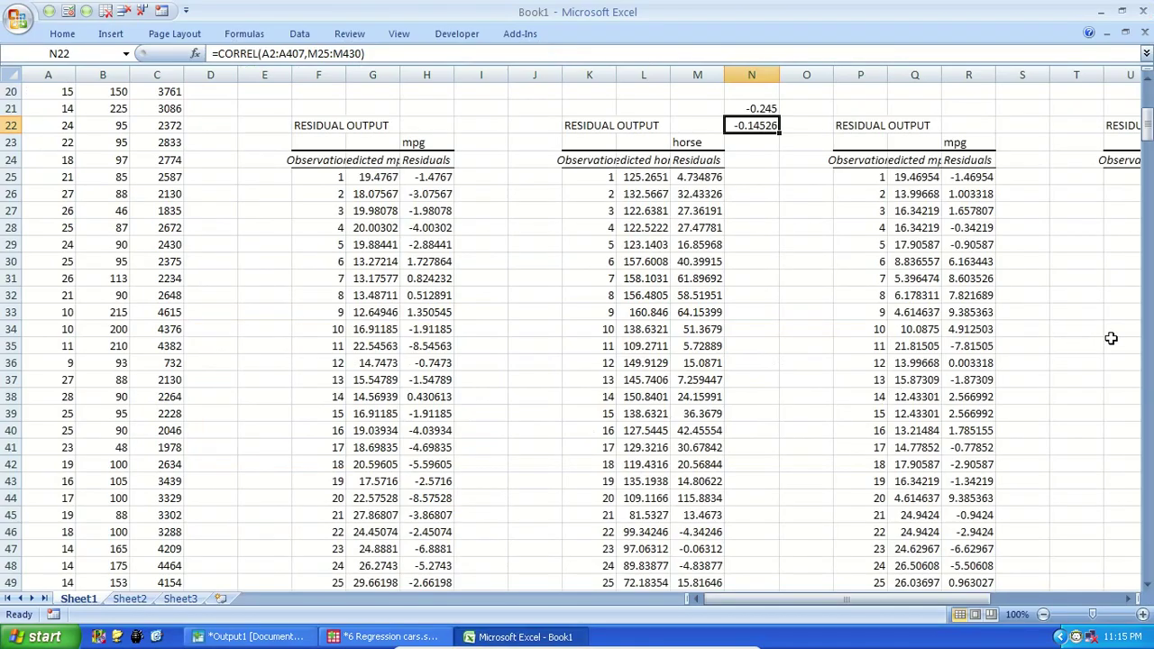
Step: Begin a CORREL formula in X22 with the mpg values in A2:A407 as the first array
{"action": "key", "text": "Right"}
{"action": "key", "text": "Right"}
{"action": "key", "text": "Right"}
{"action": "key", "text": "Right"}
{"action": "key", "text": "Right"}
{"action": "key", "text": "Right"}
{"action": "key", "text": "Right"}
{"action": "key", "text": "Right"}
{"action": "key", "text": "Right"}
{"action": "key", "text": "Right"}
{"action": "key", "text": "Right"}
{"action": "key", "text": "Right"}
{"action": "key", "text": "Right"}
{"action": "key", "text": "Right"}
{"action": "key", "text": "Right"}
{"action": "key", "text": "Right"}
{"action": "key", "text": "Right"}
{"action": "key", "text": "Right"}
{"action": "key", "text": "Left"}
{"action": "key", "text": "Left"}
{"action": "key", "text": "Left"}
{"action": "key", "text": "Left"}
{"action": "key", "text": "Left"}
{"action": "key", "text": "Left"}
{"action": "key", "text": "Left"}
{"action": "key", "text": "Left"}
{"action": "type", "text": "="}
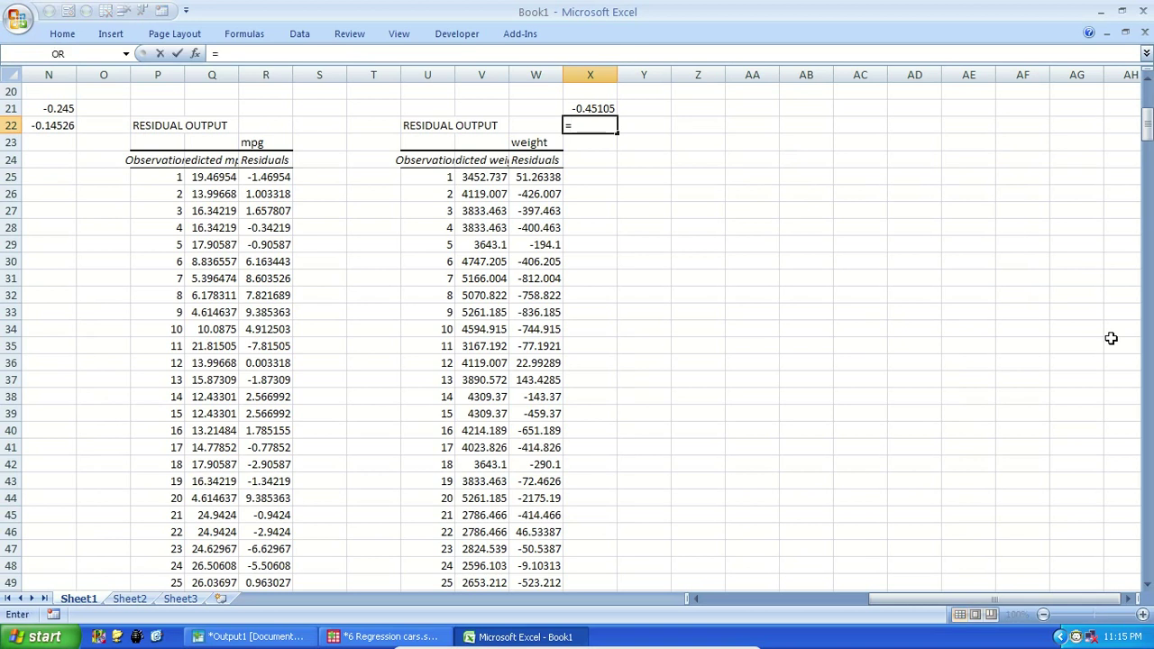
{"action": "type", "text": "CORREL("}
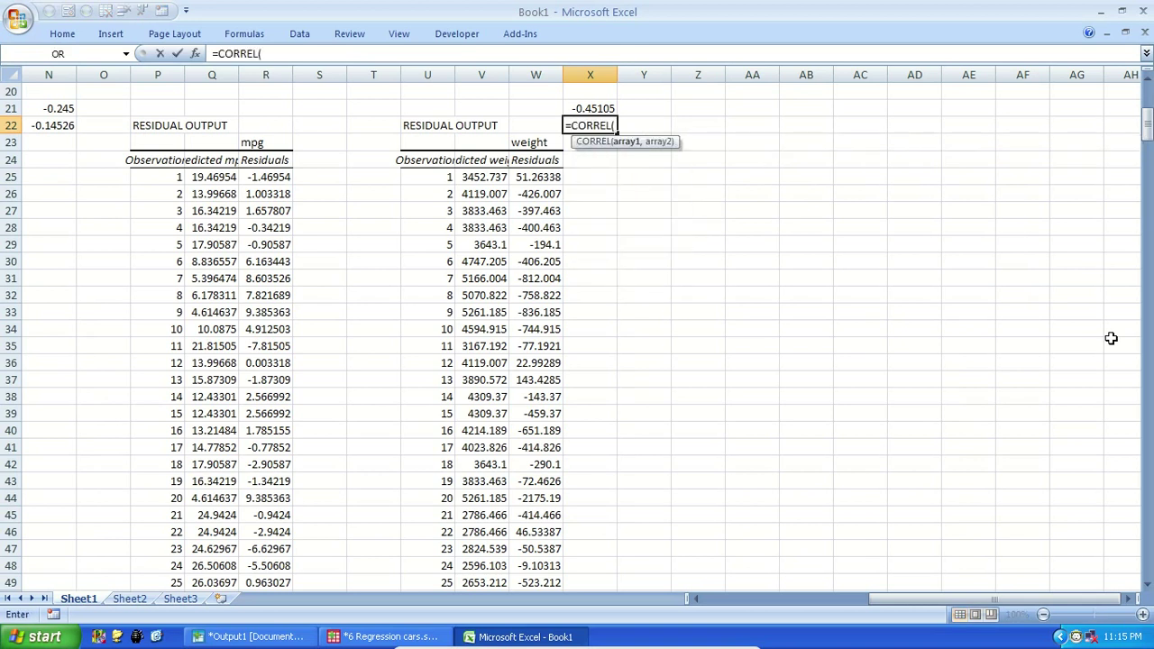
{"action": "key", "text": "ctrl+Home"}
{"action": "key", "text": "Down"}
{"action": "key", "text": "ctrl+shift+Down"}
{"action": "type", "text": ","}
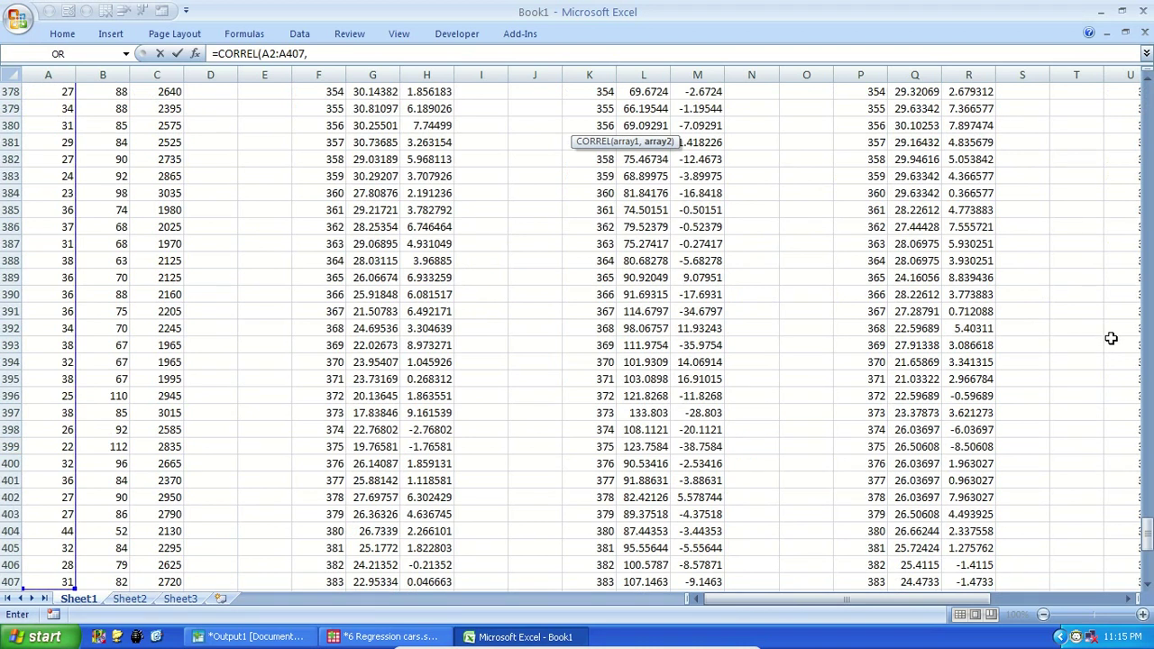
Step: Complete the CORREL formula in X22 with the weight residuals in W25:W430 as the second array
{"action": "left_click_drag", "start_coordinate": [903, 602], "coordinate": [1093, 599]}
{"action": "scroll", "coordinate": [776, 234], "scroll_direction": "up", "scroll_amount": 7}
{"action": "scroll", "coordinate": [917, 325], "scroll_direction": "up", "scroll_amount": 8}
{"action": "scroll", "coordinate": [914, 342], "scroll_direction": "down", "scroll_amount": 15}
{"action": "scroll", "coordinate": [762, 536], "scroll_direction": "down", "scroll_amount": 12}
{"action": "left_click", "coordinate": [755, 536]}
{"action": "left_click", "coordinate": [757, 362]}
{"action": "key", "text": "ctrl+shift+Up"}
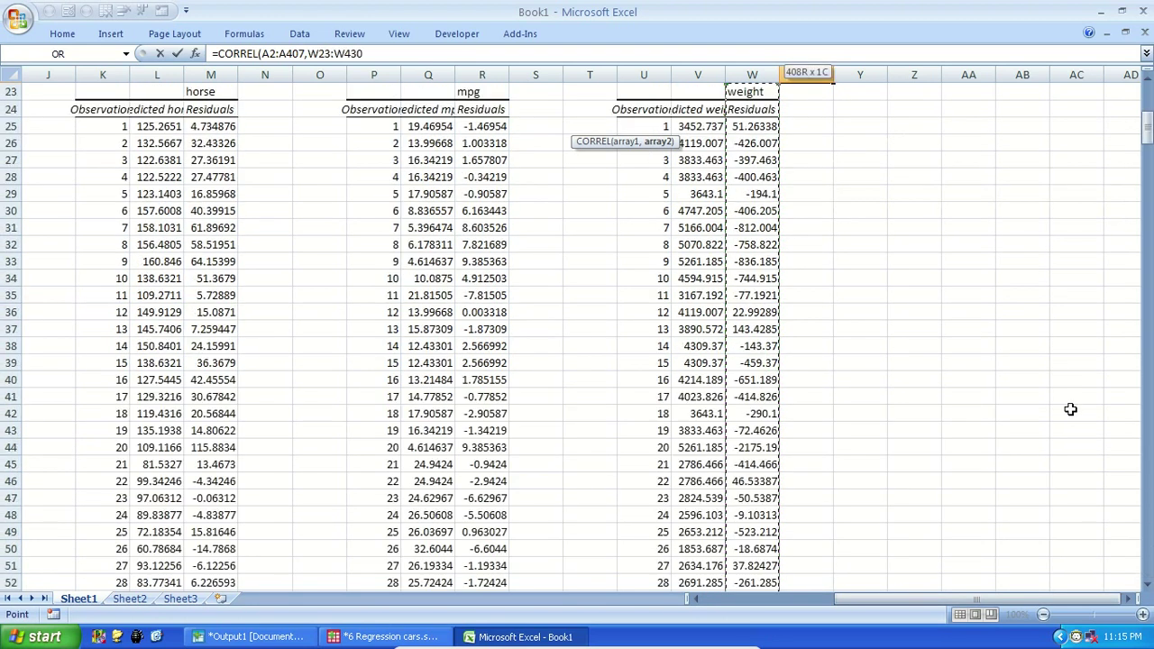
{"action": "type", "text": ")"}
{"action": "key", "text": "Return"}
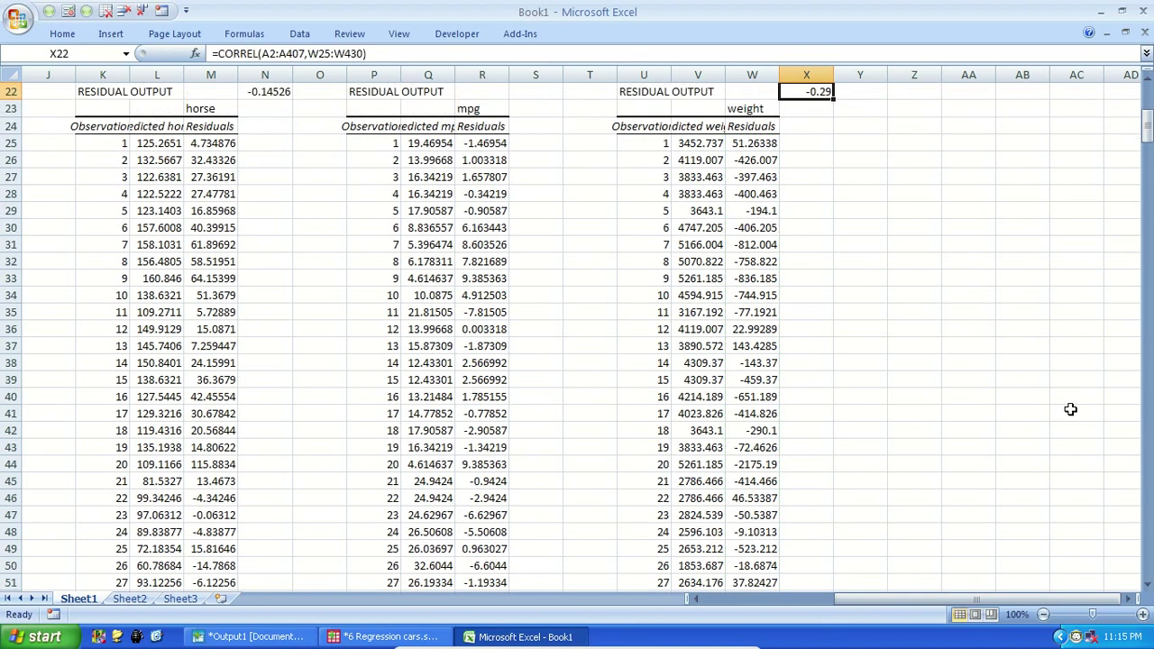
Step: Compare the correlation in X22 with vehicle weight's part correlation in the PASW Statistics Coefficients table
{"action": "key", "text": "Up"}
{"action": "key", "text": "alt+Tab"}
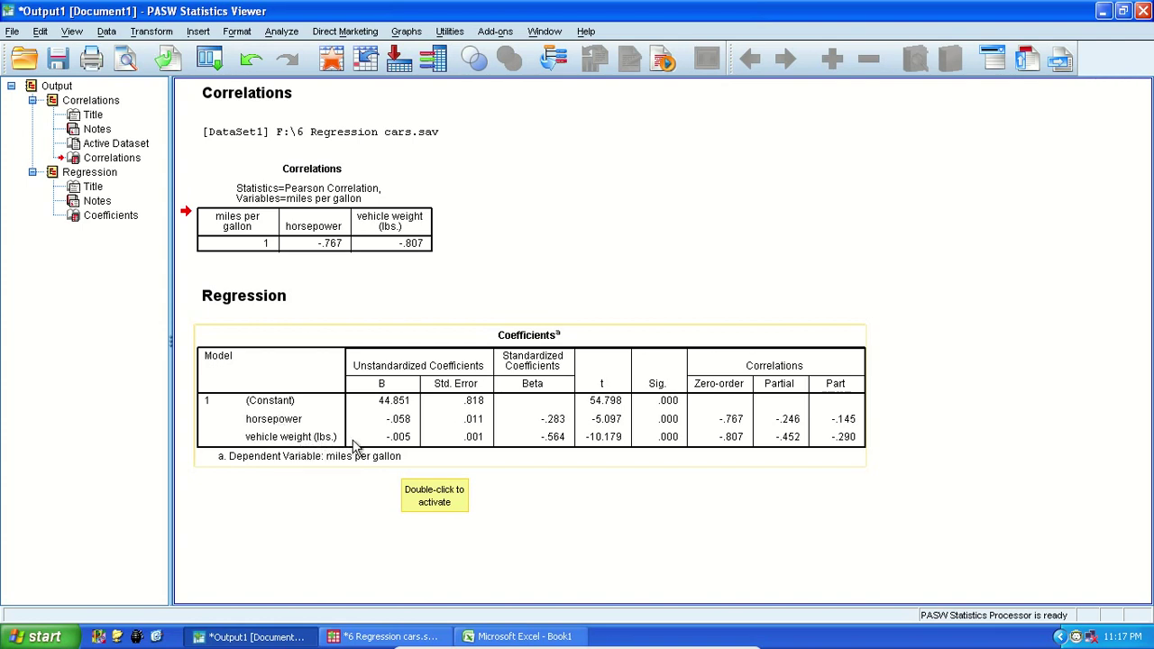
{"action": "left_click", "coordinate": [788, 431]}
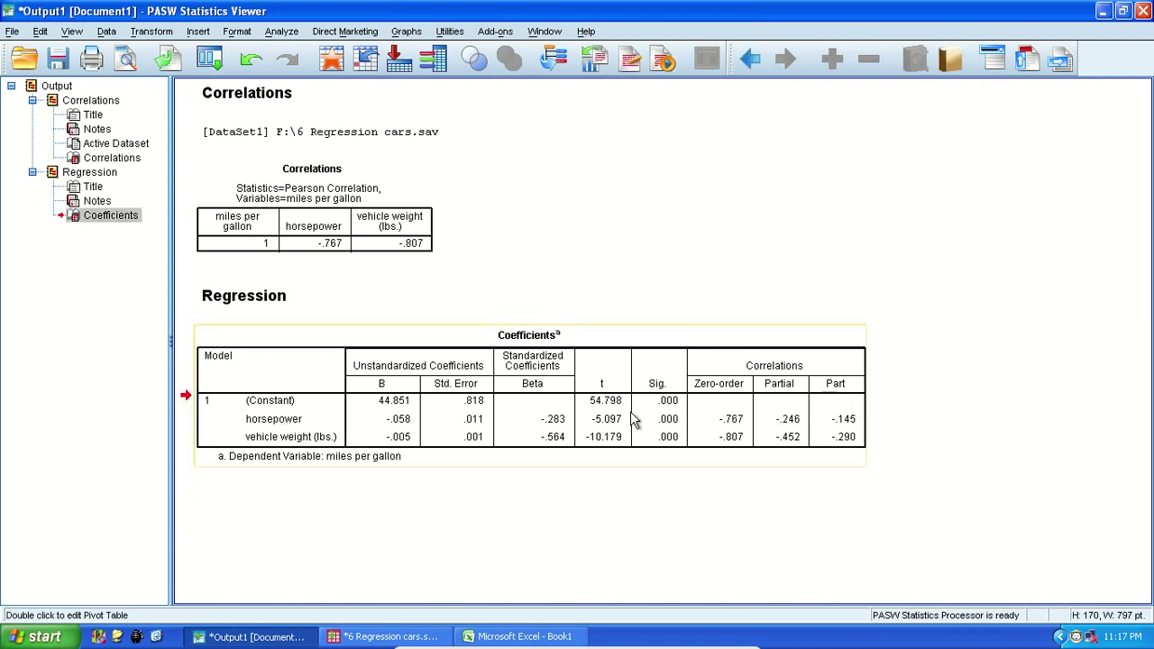
Step: Switch to the Part & Partial Correlation post in Google Groups and review its instructions and attachments
{"action": "left_click", "coordinate": [370, 638]}
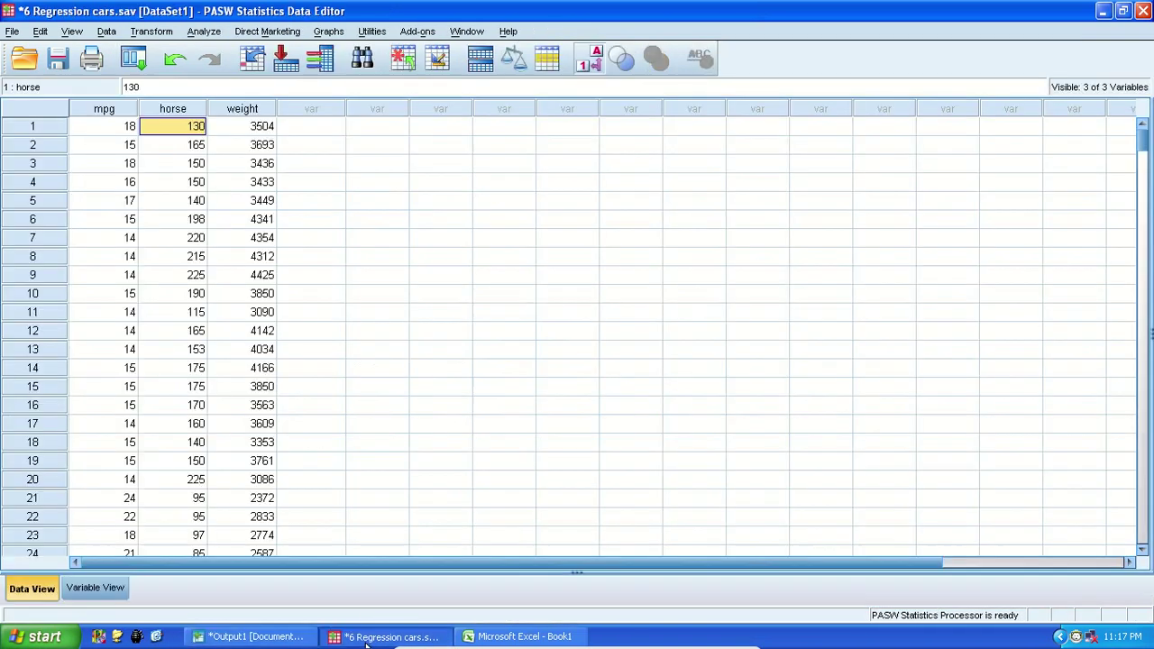
{"action": "left_click", "coordinate": [696, 639]}
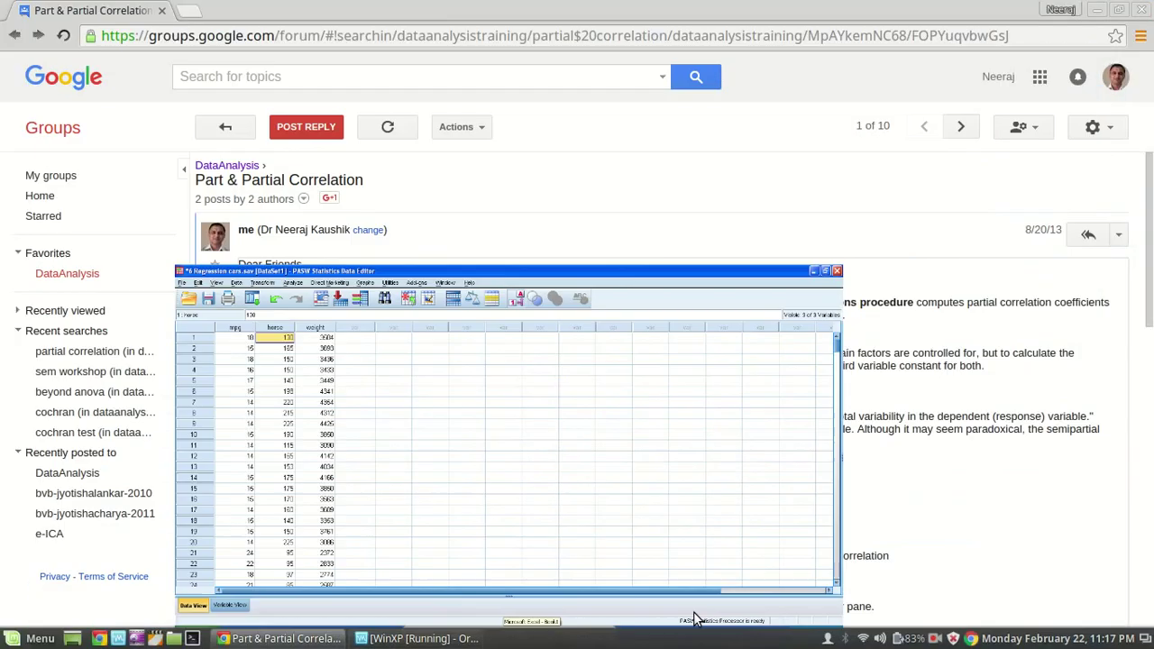
{"action": "scroll", "coordinate": [444, 368], "scroll_direction": "down", "scroll_amount": 3}
{"action": "scroll", "coordinate": [469, 311], "scroll_direction": "down", "scroll_amount": 1}
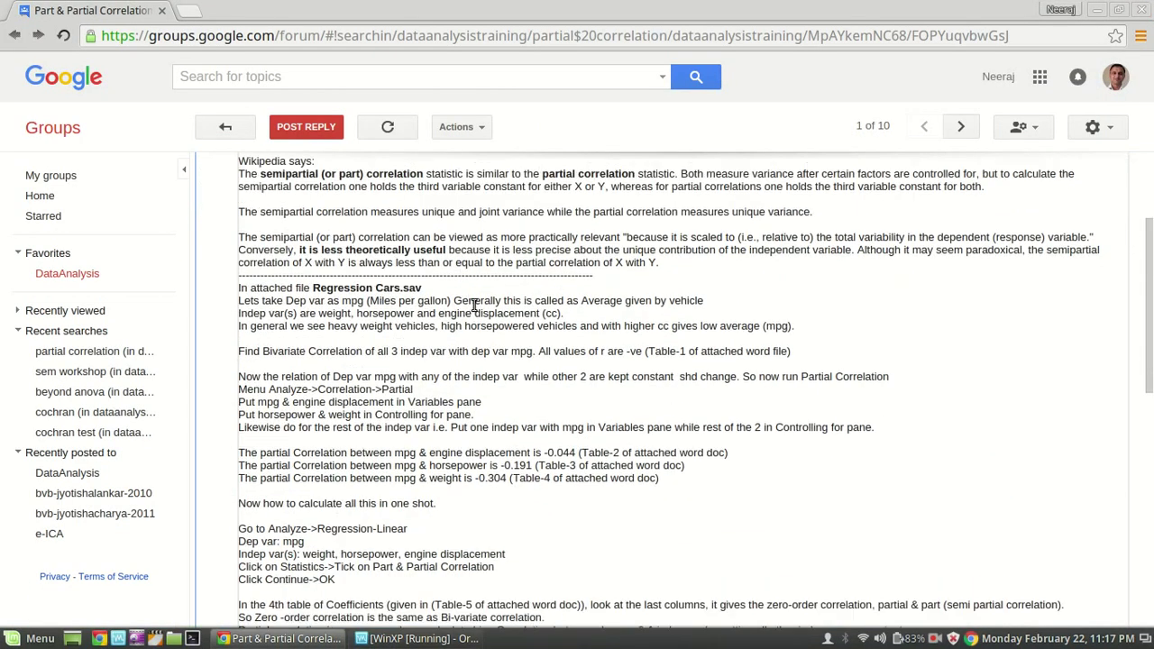
{"action": "scroll", "coordinate": [475, 303], "scroll_direction": "down", "scroll_amount": 8}
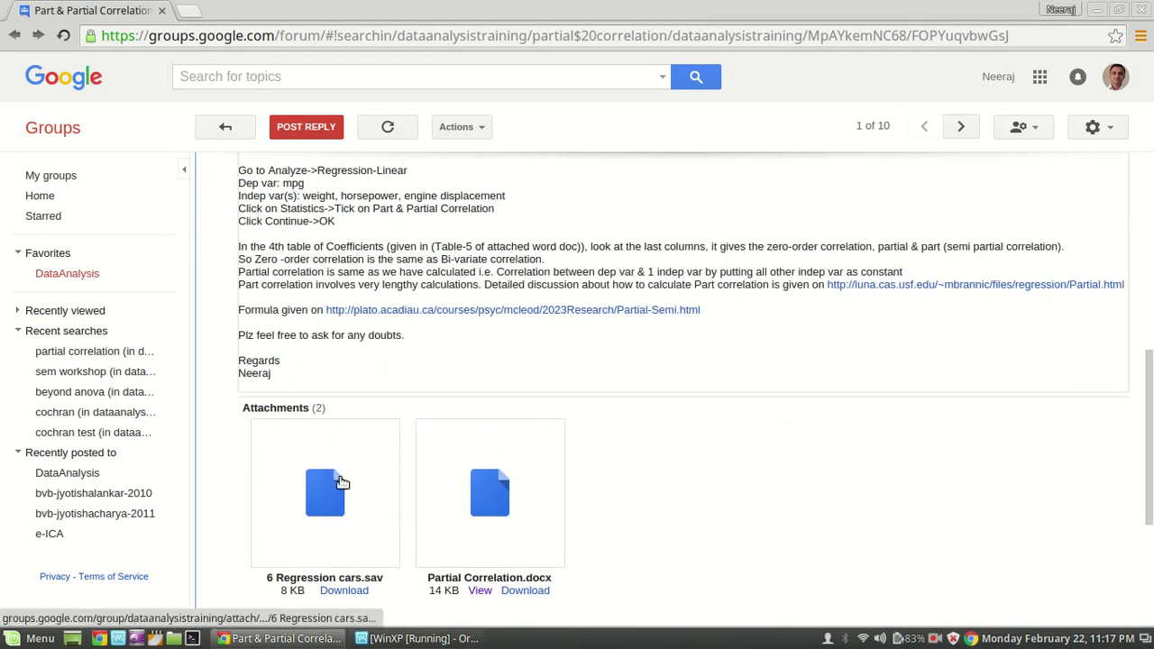
{"action": "scroll", "coordinate": [338, 490], "scroll_direction": "up", "scroll_amount": 4}
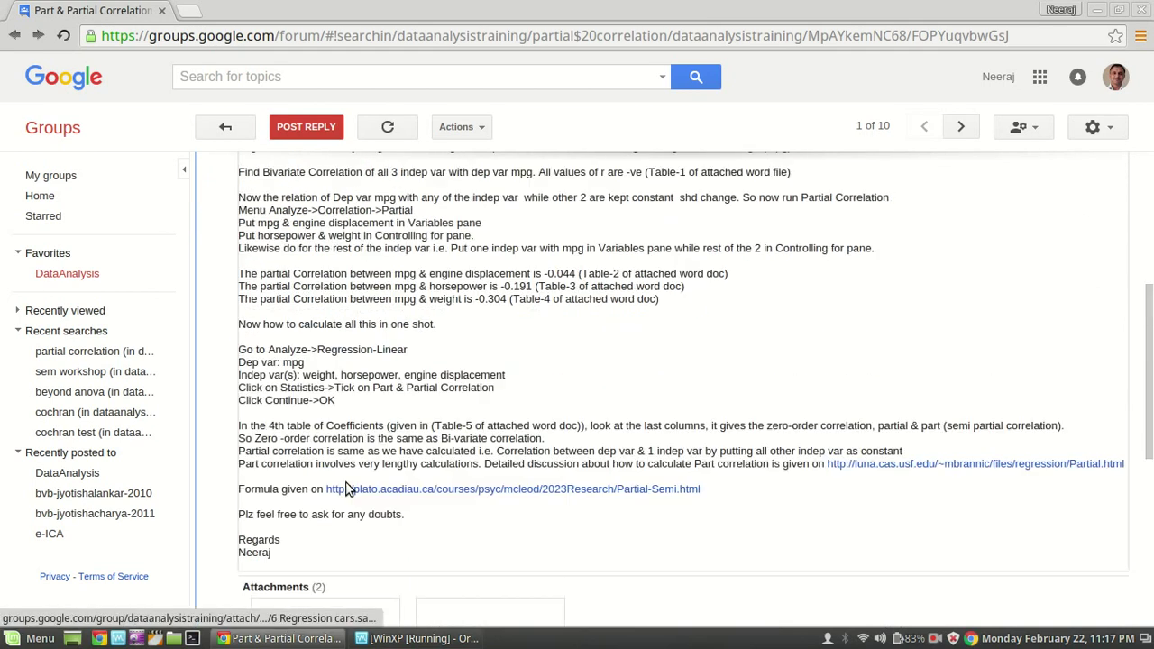
Step: Return to the PASW Statistics Data Editor and examine the mpg, weight and horse variables
{"action": "left_click", "coordinate": [411, 638]}
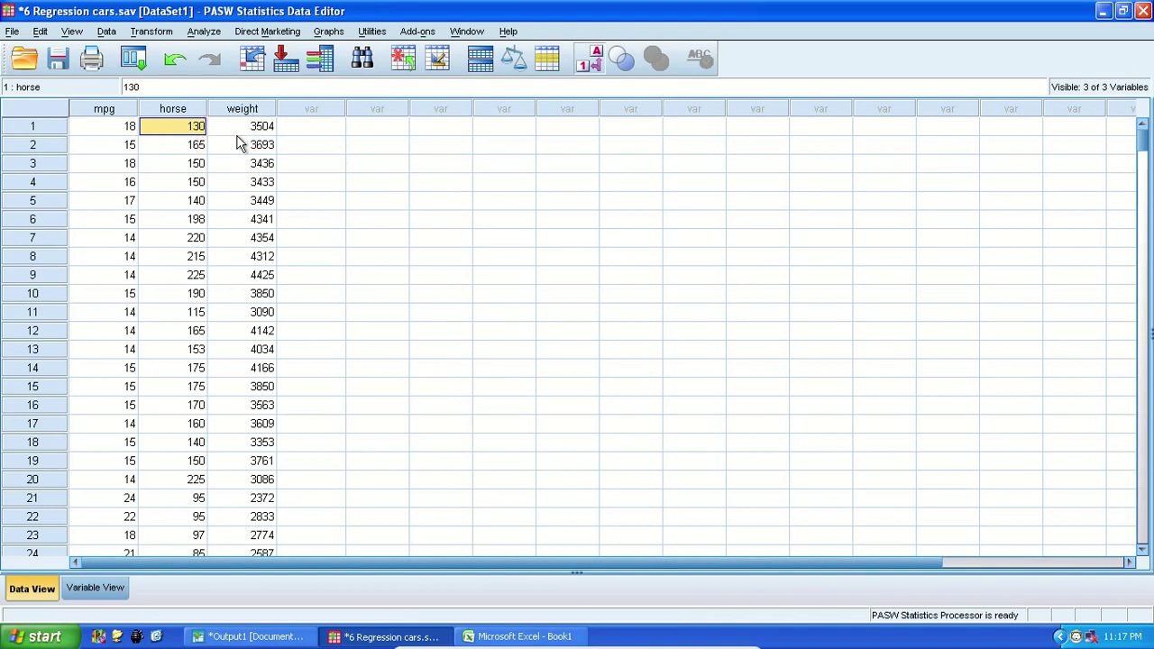
{"action": "left_click", "coordinate": [103, 109]}
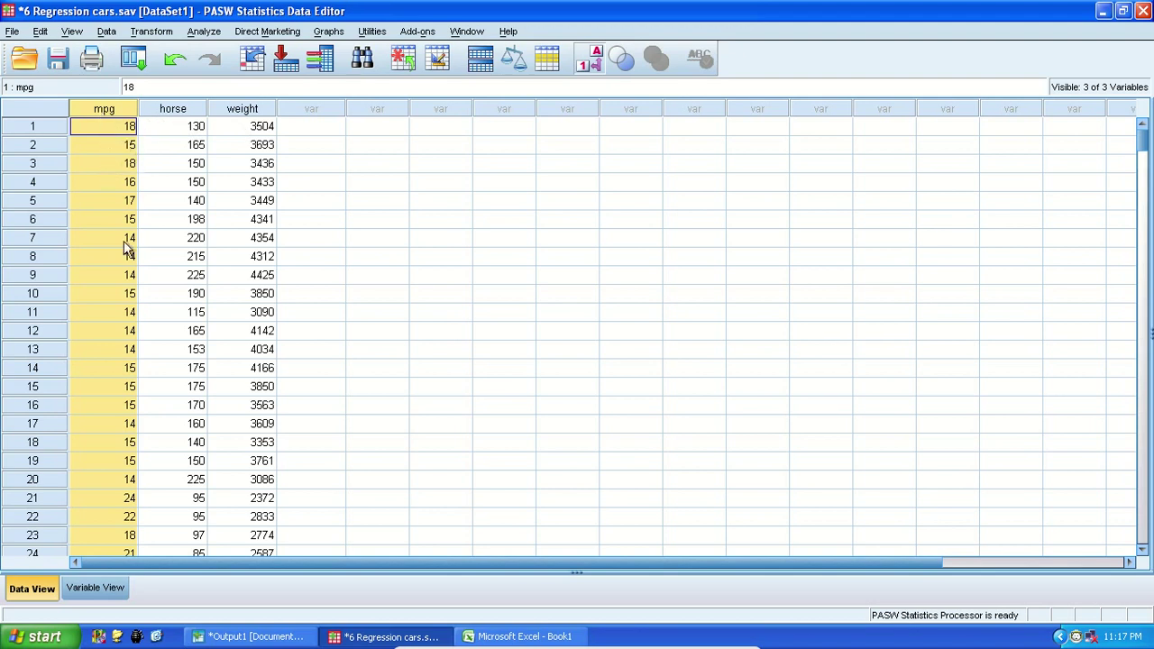
{"action": "left_click", "coordinate": [269, 145]}
{"action": "left_click", "coordinate": [173, 149]}
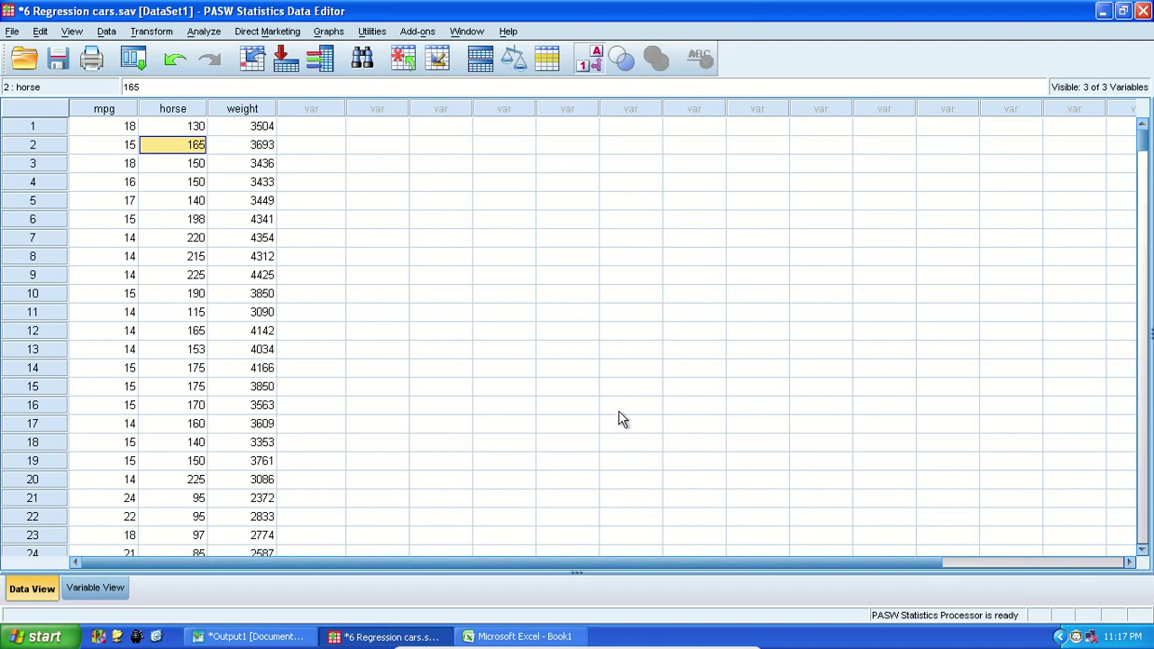
{"action": "mouse_move", "coordinate": [631, 644]}
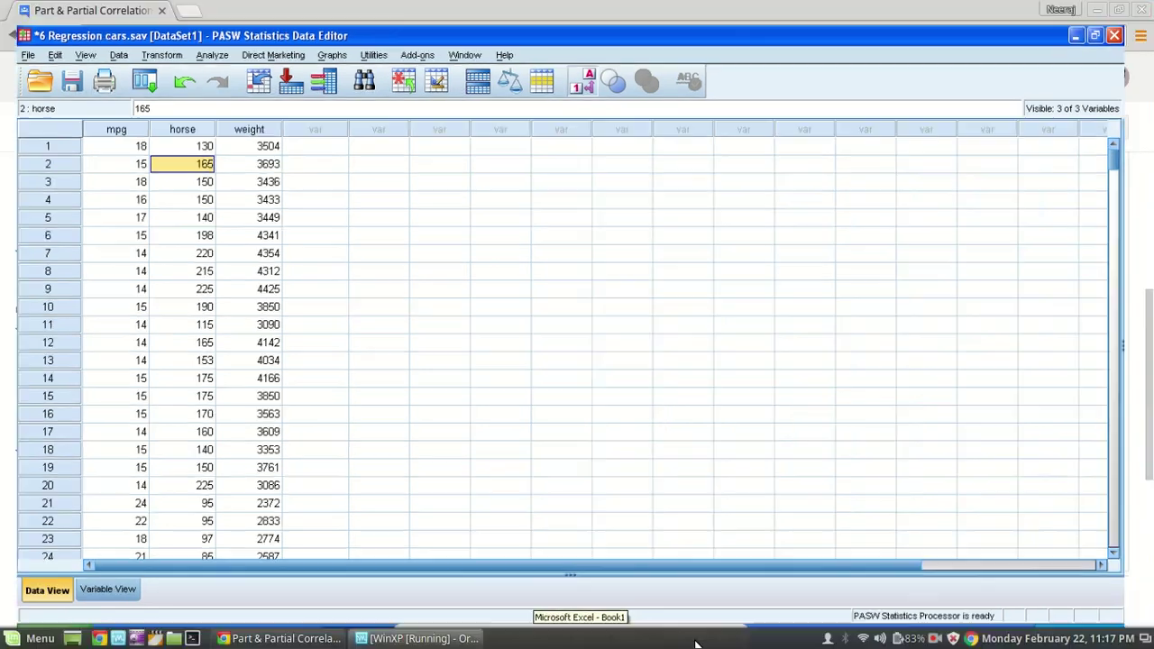